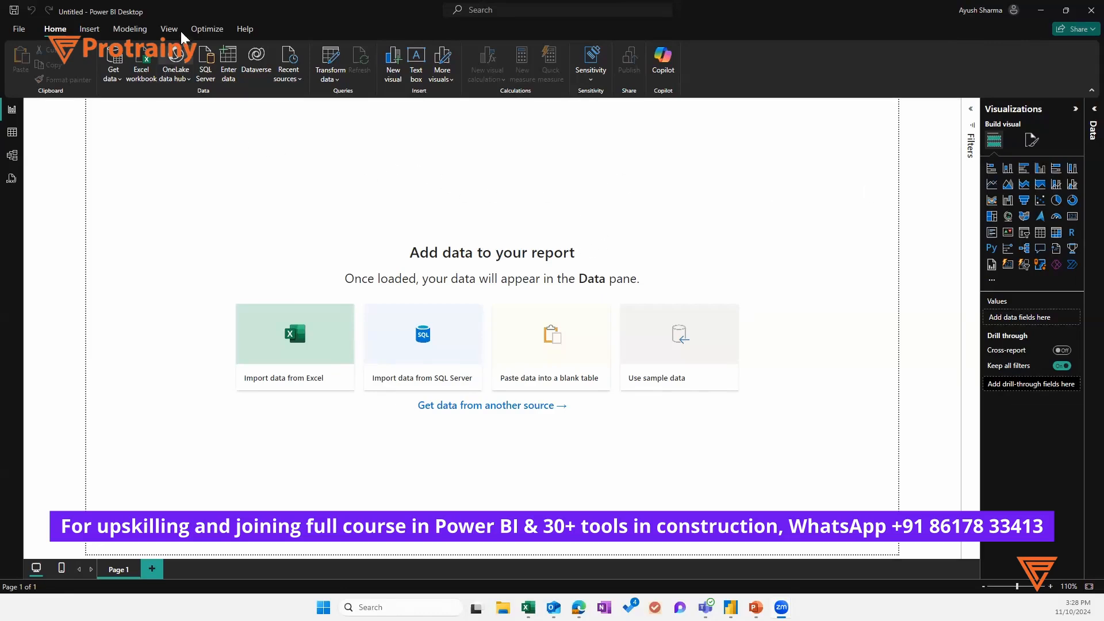
- Collapse the Visualizations pane, and view the empty Data pane before collapsing it as well
click(1075, 109)
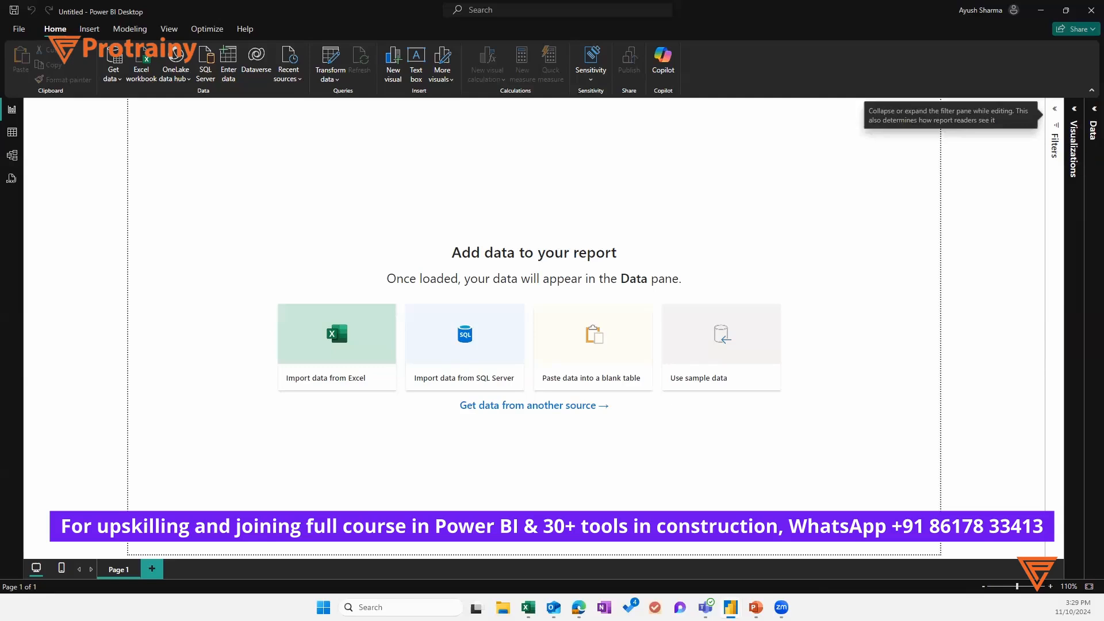
click(1084, 117)
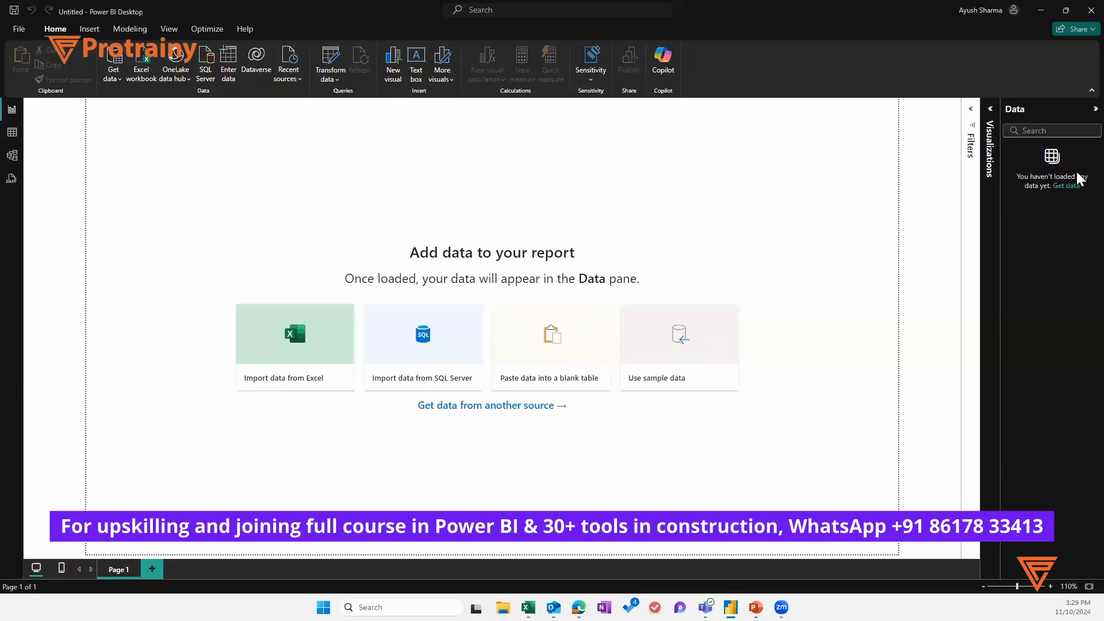
click(1083, 112)
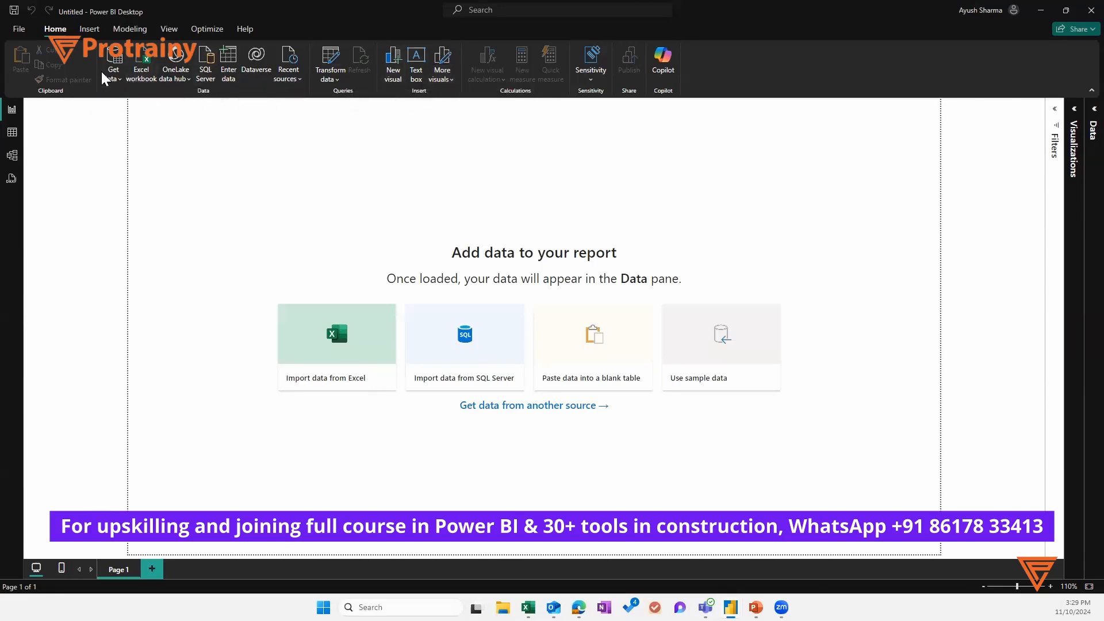
- Get data from the Excel workbook Test Data.xlsx stored in New folder (2) under Downloads
click(117, 78)
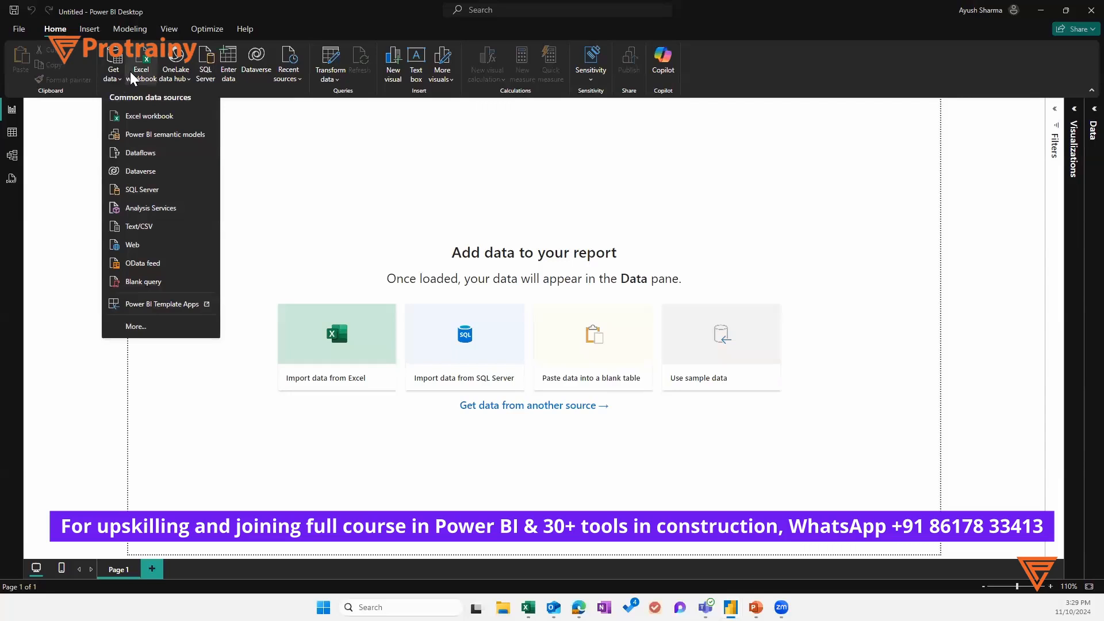
click(123, 116)
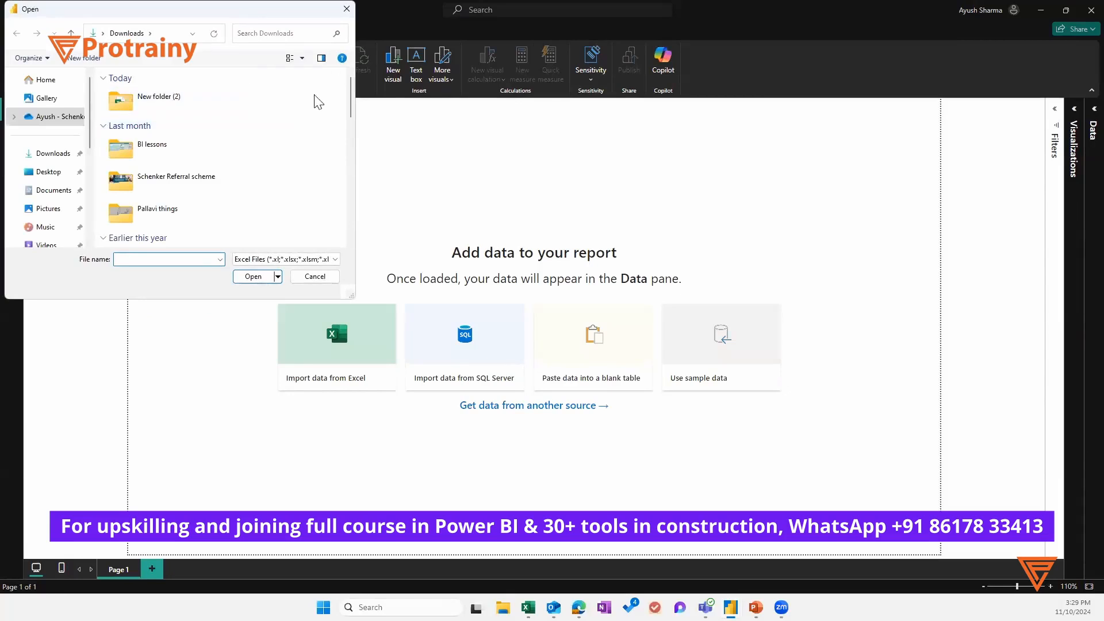
double_click(282, 144)
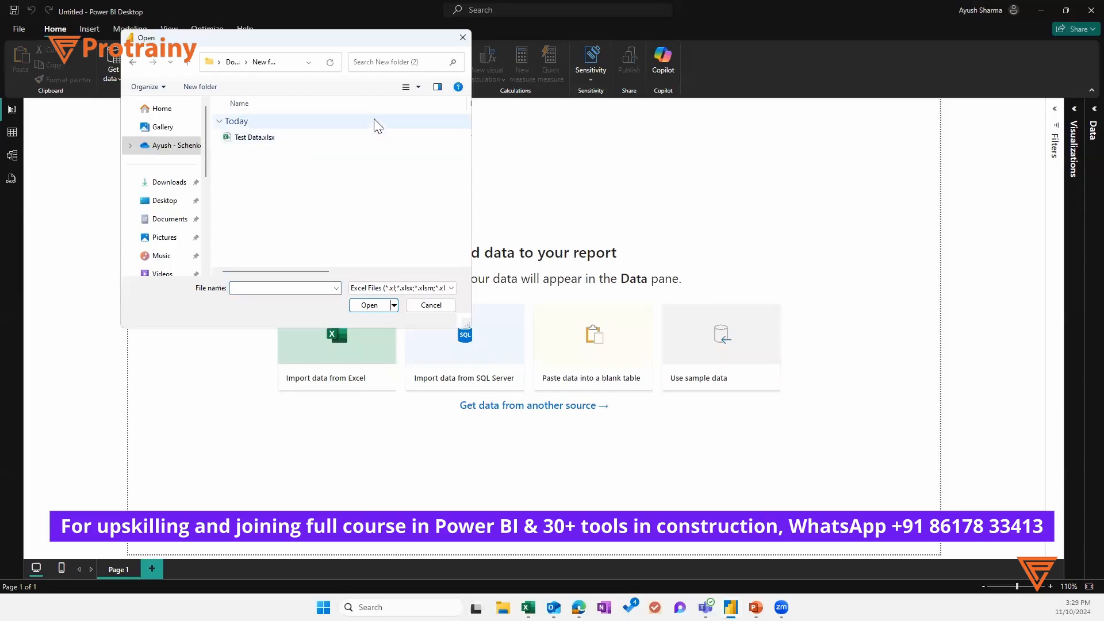
click(278, 139)
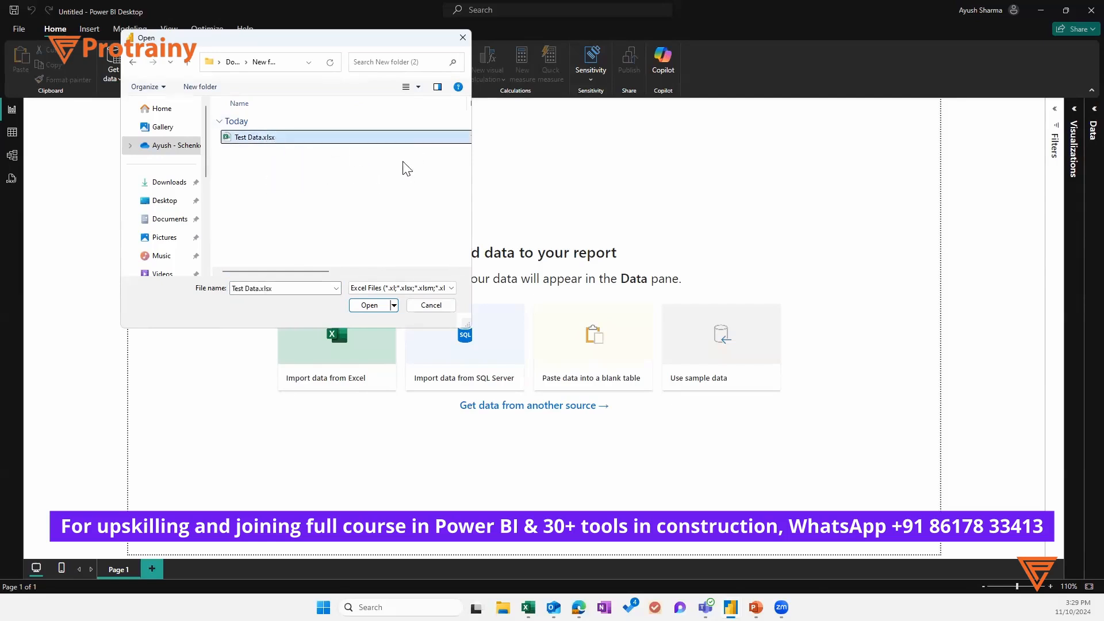
click(378, 305)
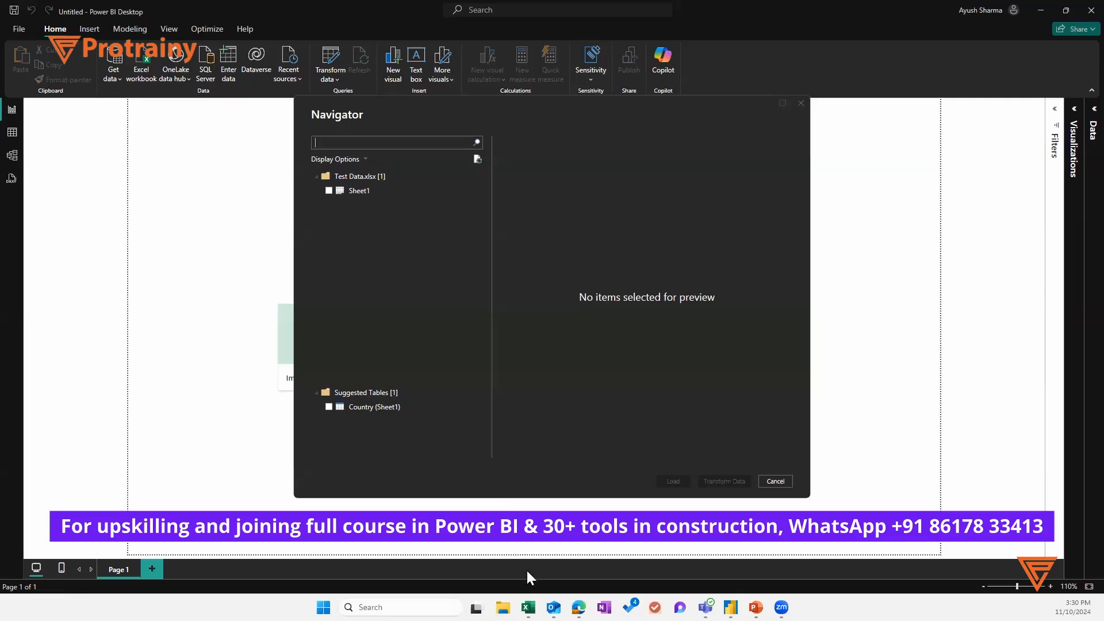
- Switch to Excel to check the columns of the Test Data.xlsx source sheet, and return to Power BI's Navigator
mouse_move(528, 607)
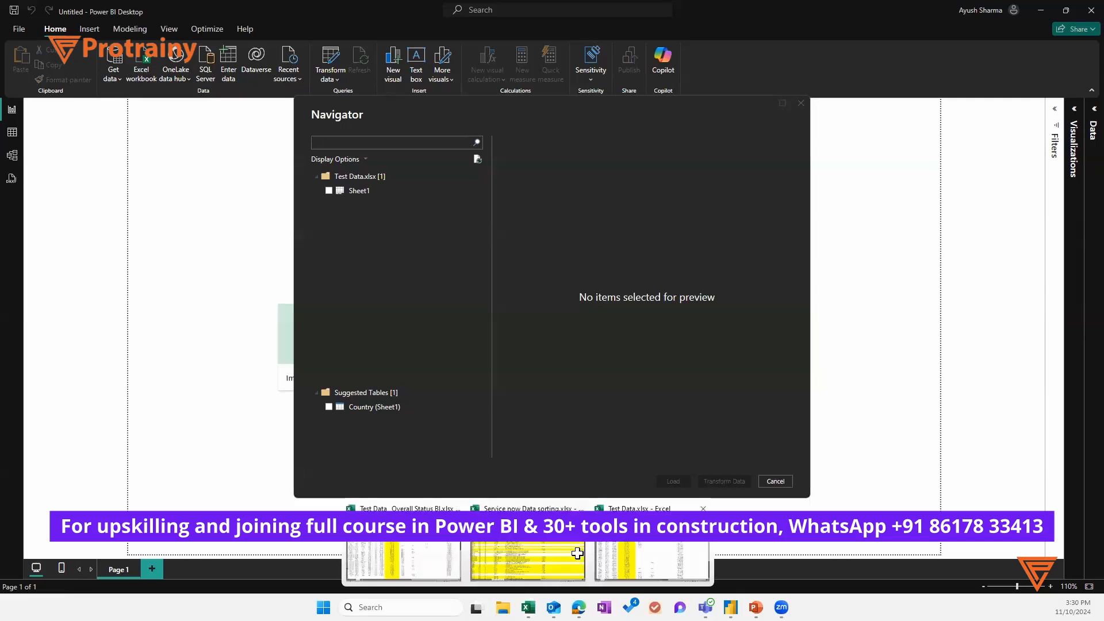
click(601, 553)
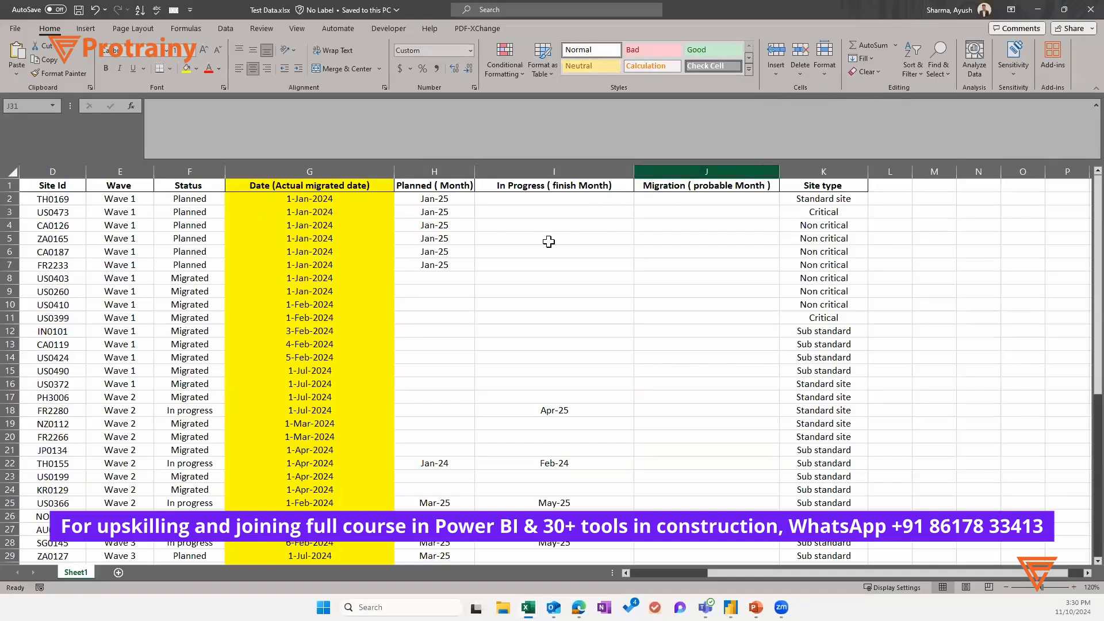
click(1038, 10)
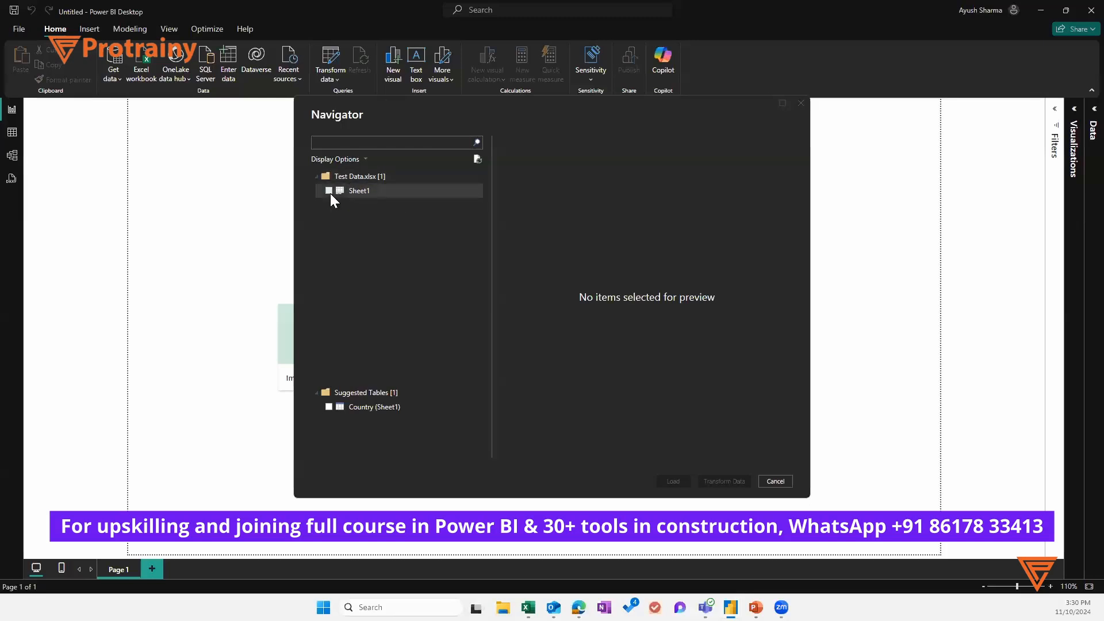
- Select Sheet1 of Test Data.xlsx, preview its rows and columns, and load it into the report
click(329, 191)
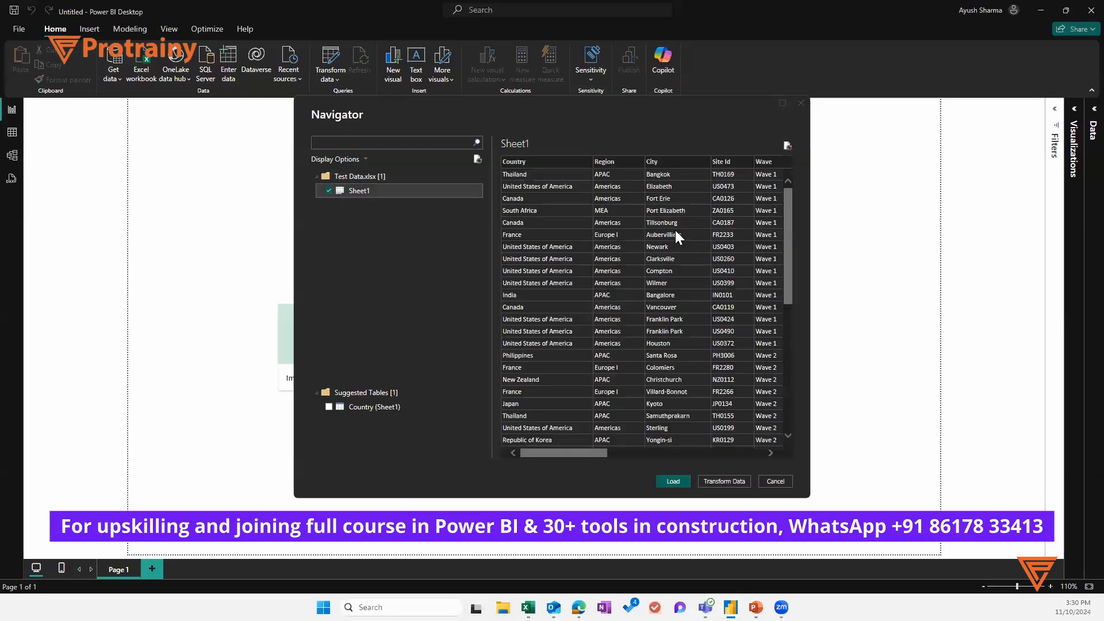
drag(597, 455, 525, 448)
scroll(661, 340, down, 6)
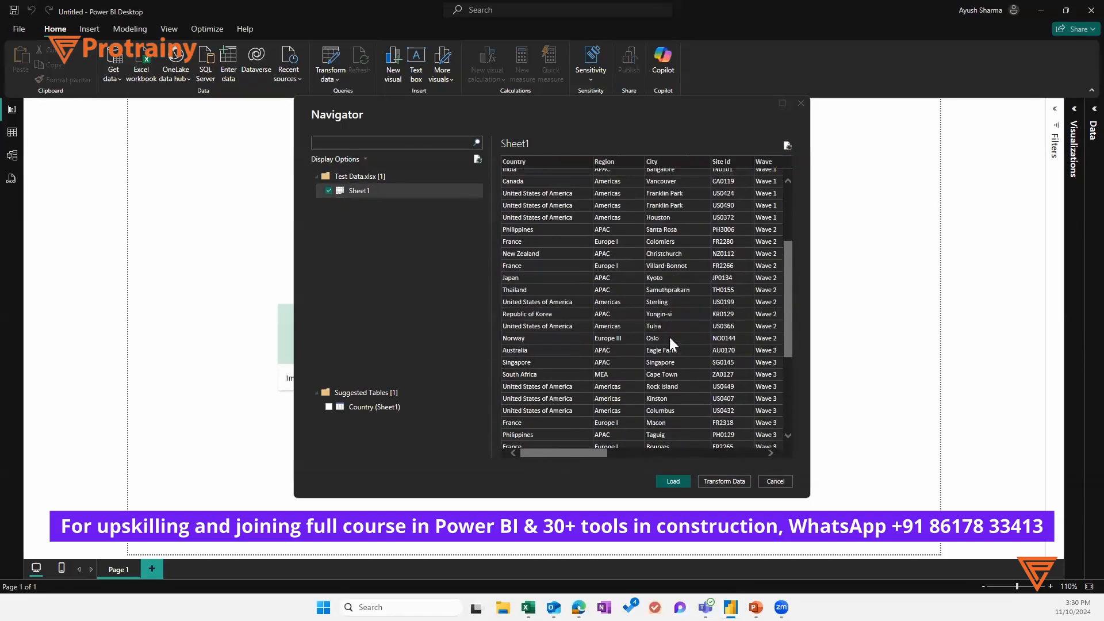
scroll(678, 341, up, 6)
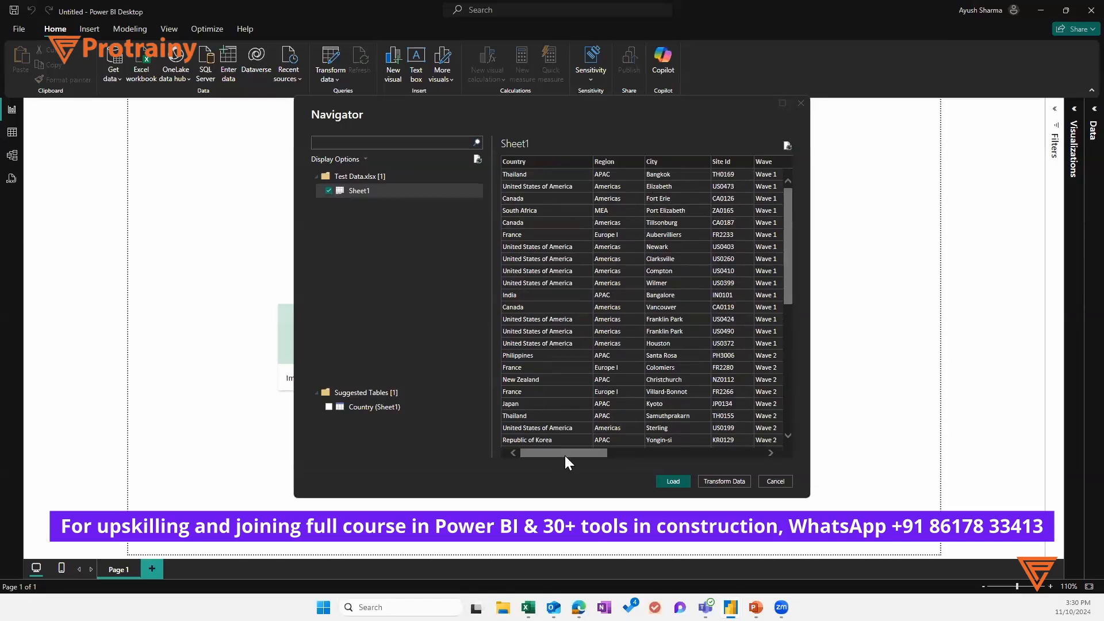
drag(735, 464, 573, 436)
click(676, 481)
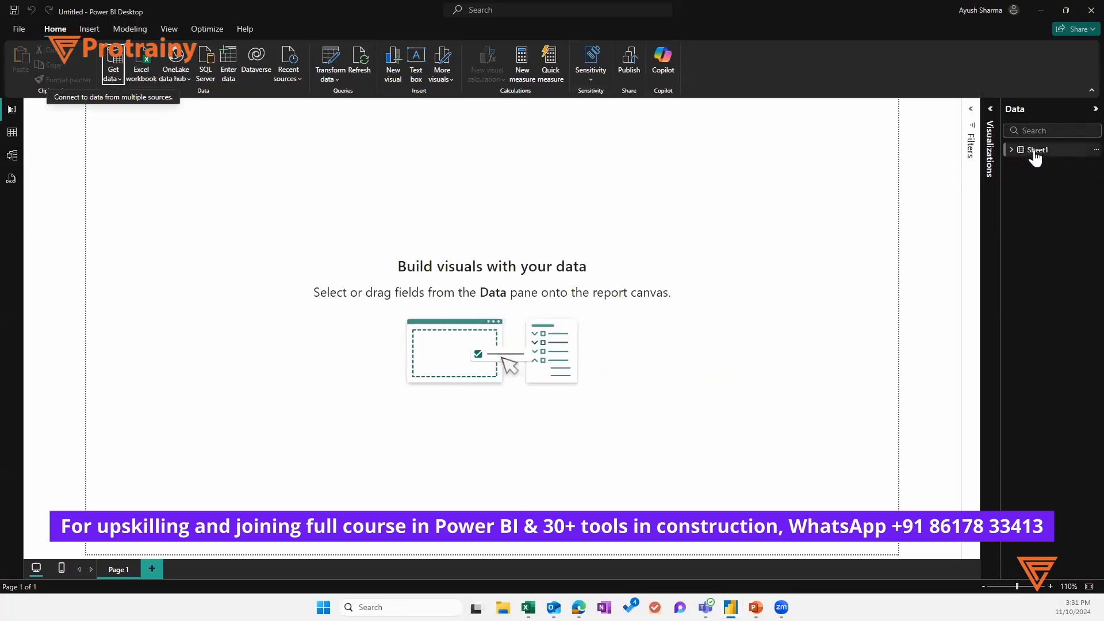
- Expand Sheet1's fields in a widened Data pane, and show the Visualizations pane beside it
click(1011, 150)
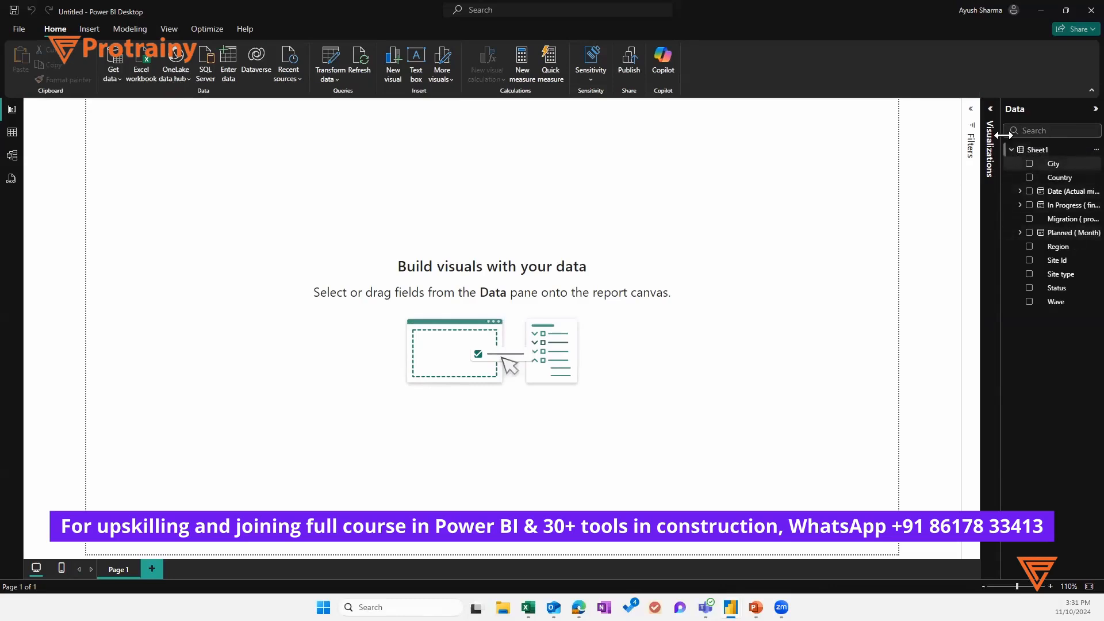
drag(960, 118, 916, 119)
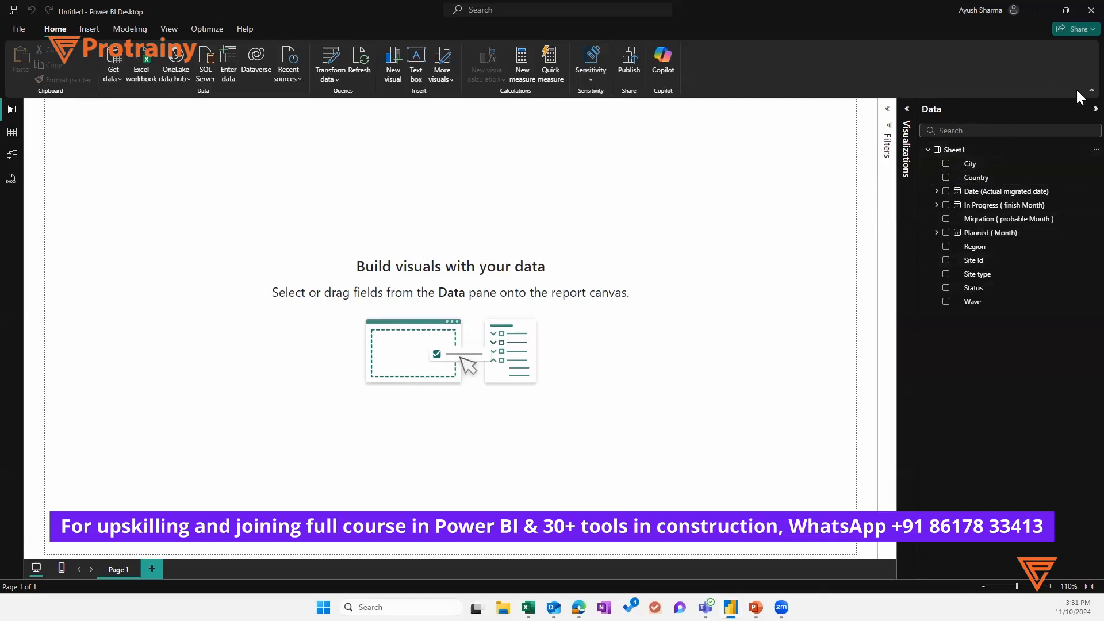
click(1095, 108)
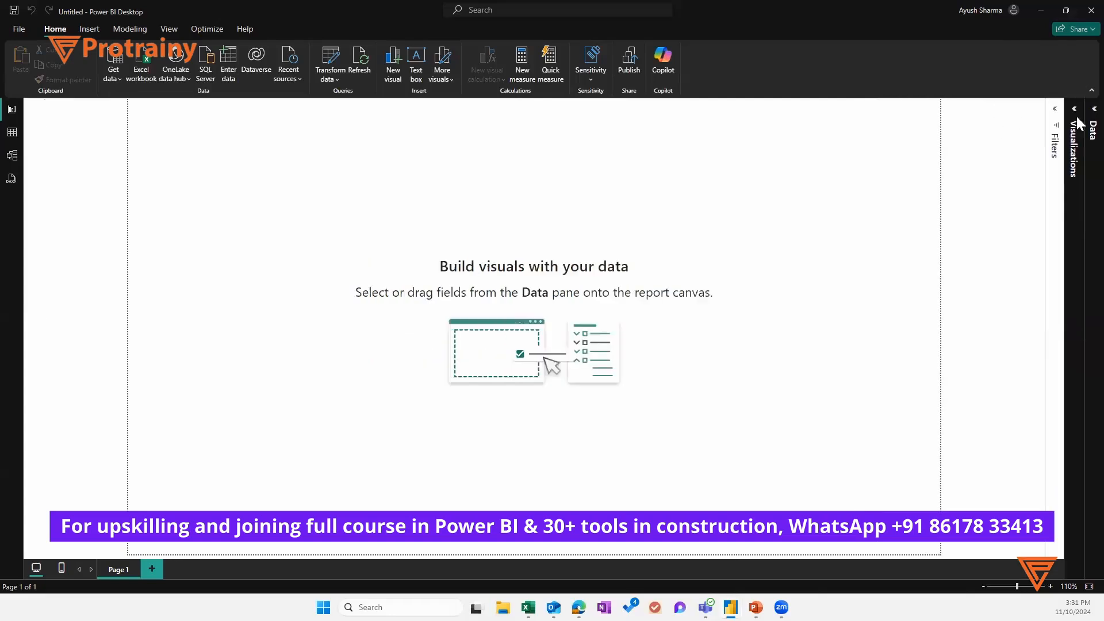
click(1092, 126)
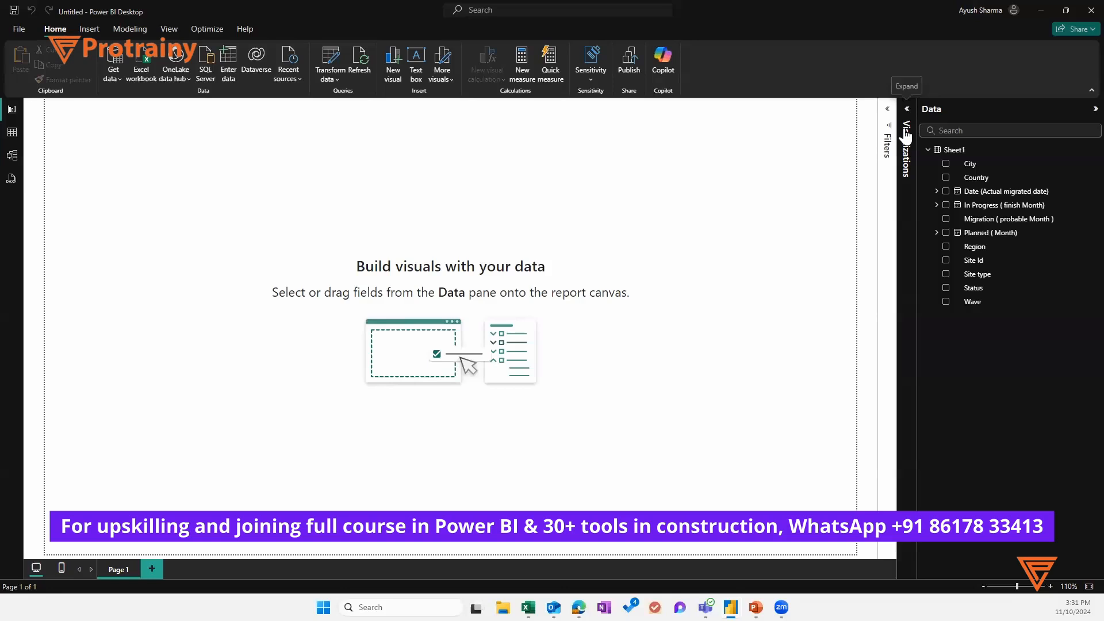
click(908, 112)
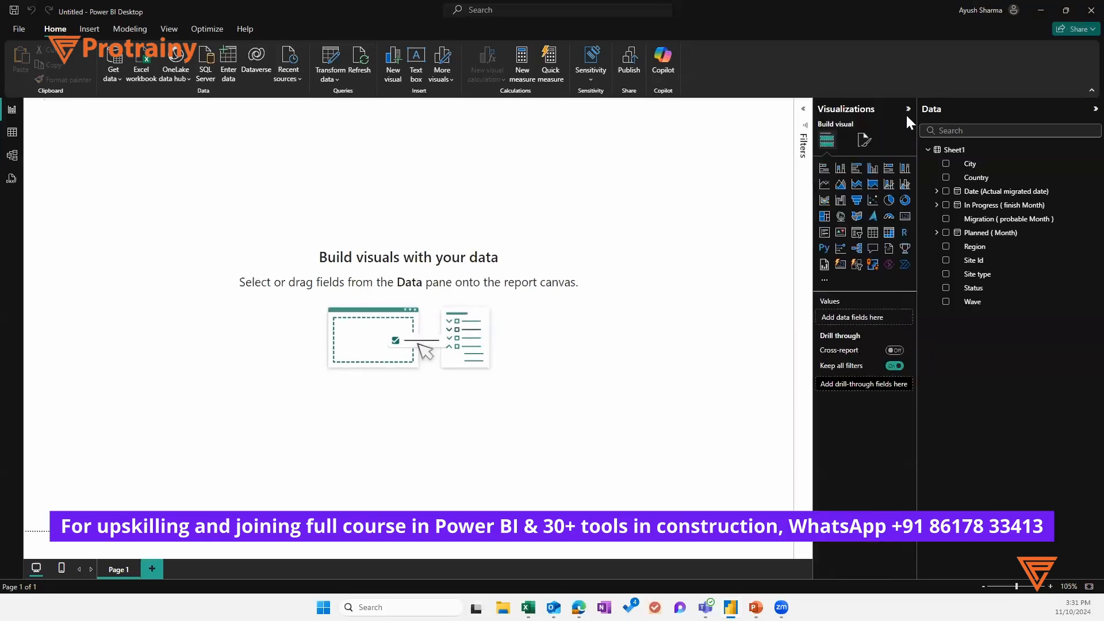
- View the page and all-pages filter areas in the Filters pane, and collapse the pane again
click(801, 112)
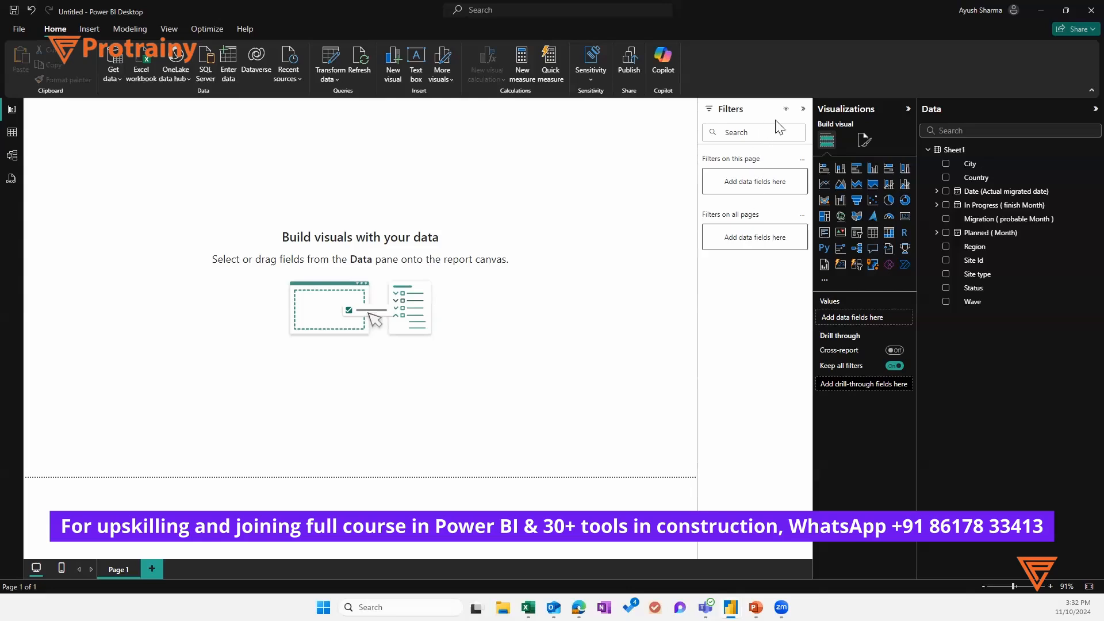
click(803, 109)
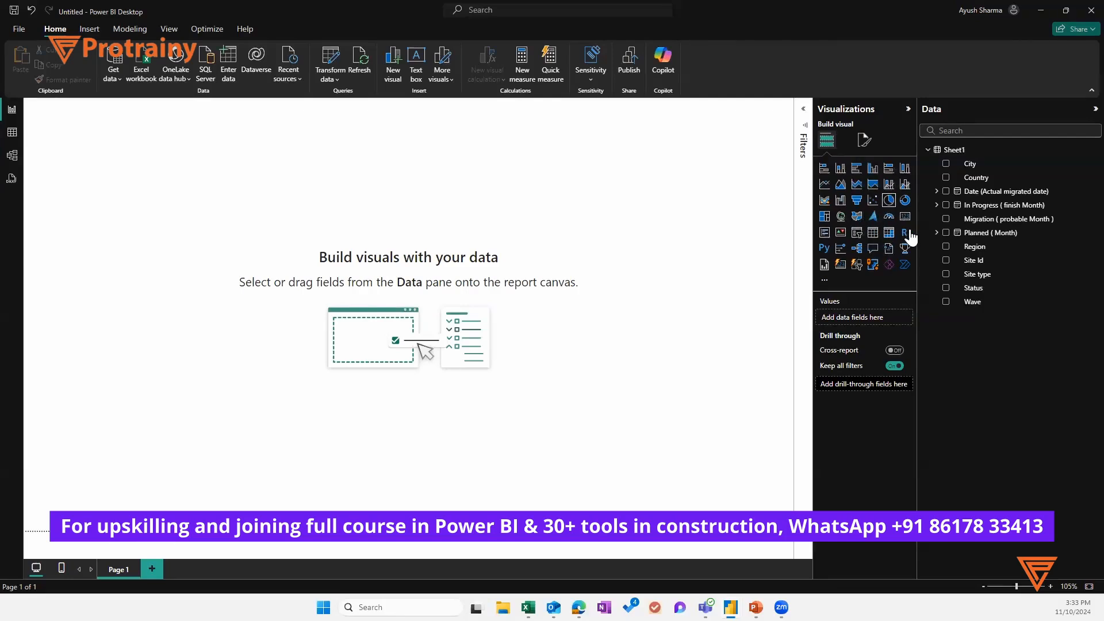
- Add an empty pie chart visual to Page 1, enlarging it and positioning it in the upper-left area of the canvas
click(889, 206)
drag(180, 207, 300, 241)
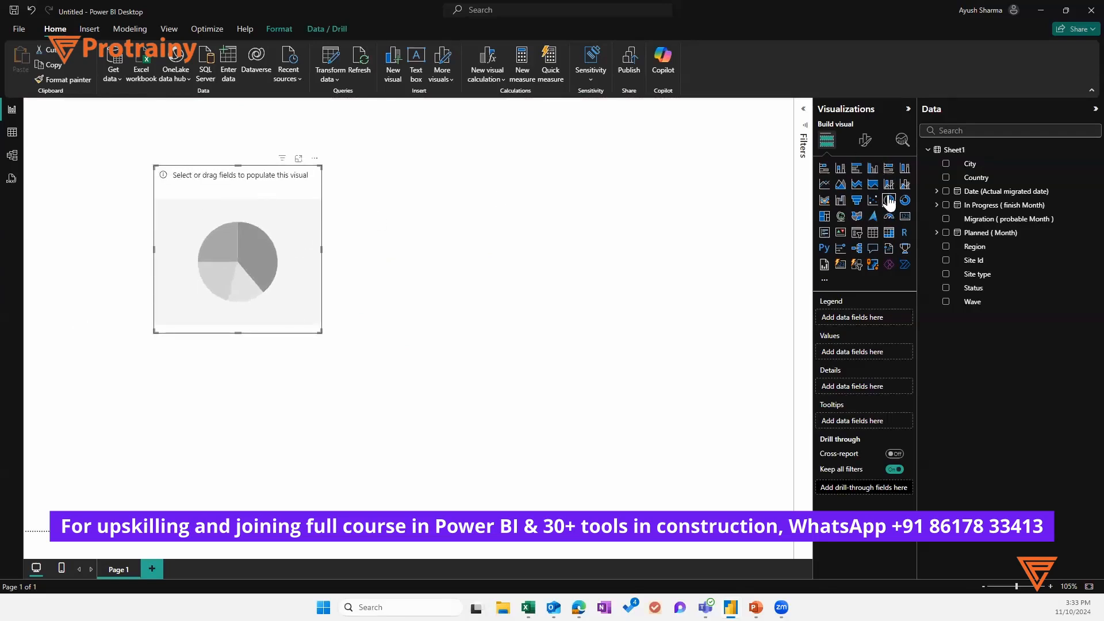
click(153, 164)
click(155, 167)
drag(316, 331, 397, 378)
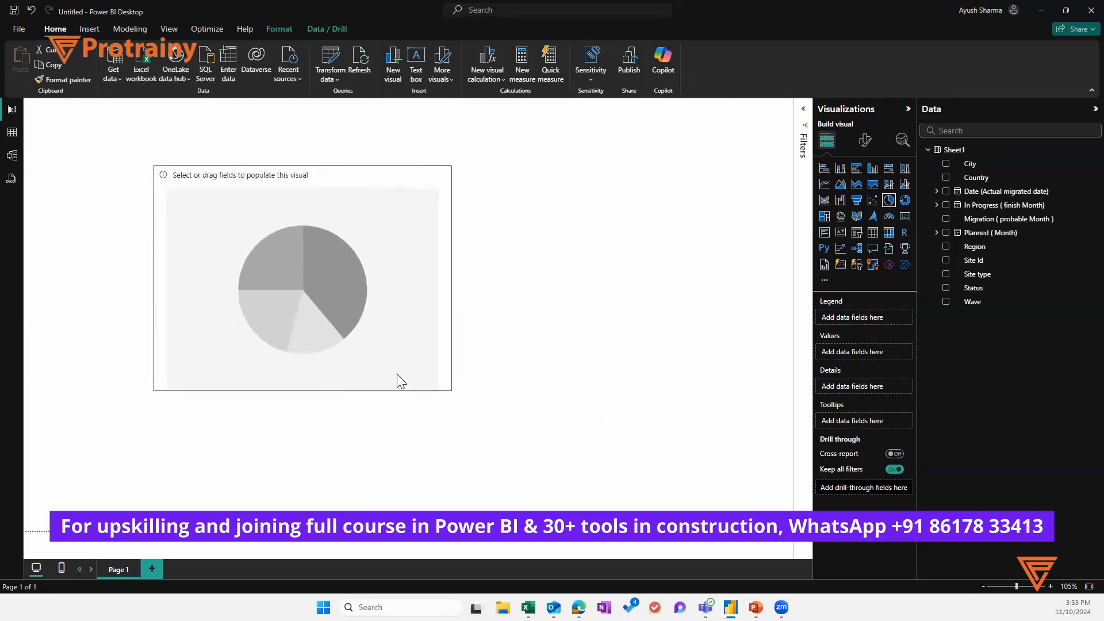
drag(316, 295, 288, 281)
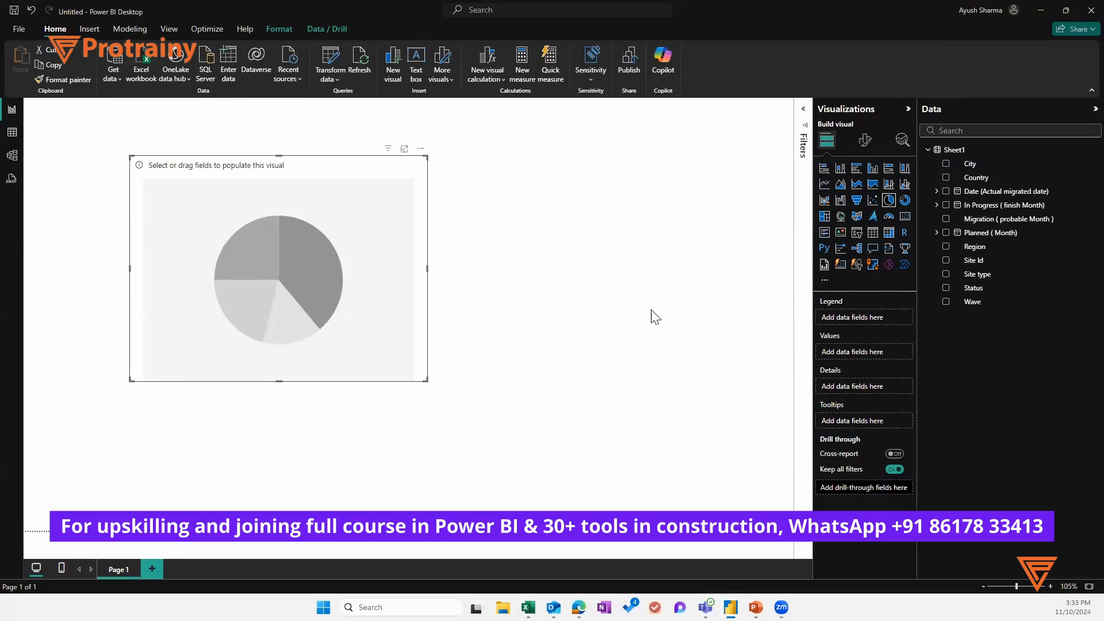
- Switch to the Test Data.xlsx workbook in Excel and examine the Site Id, Wave and Status columns and the different status entries
mouse_move(528, 607)
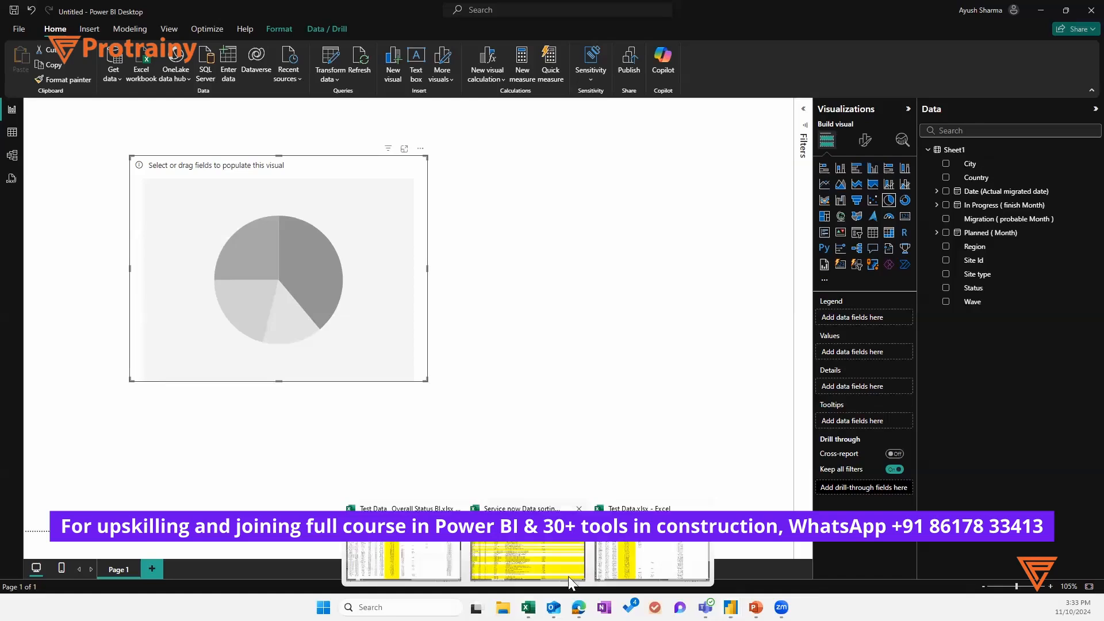
click(609, 572)
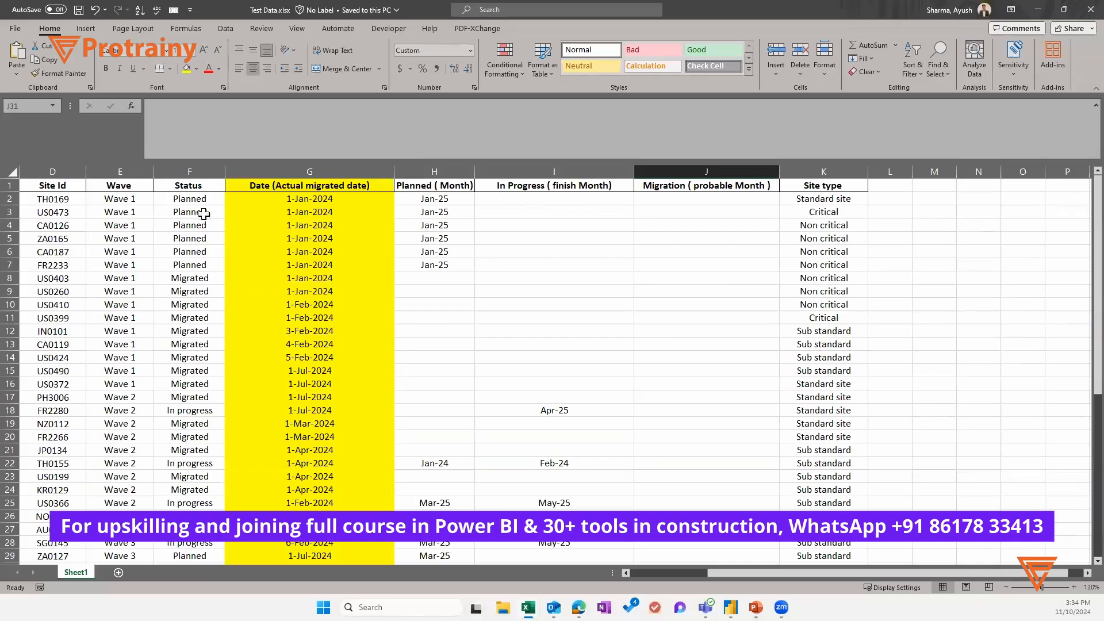
click(54, 171)
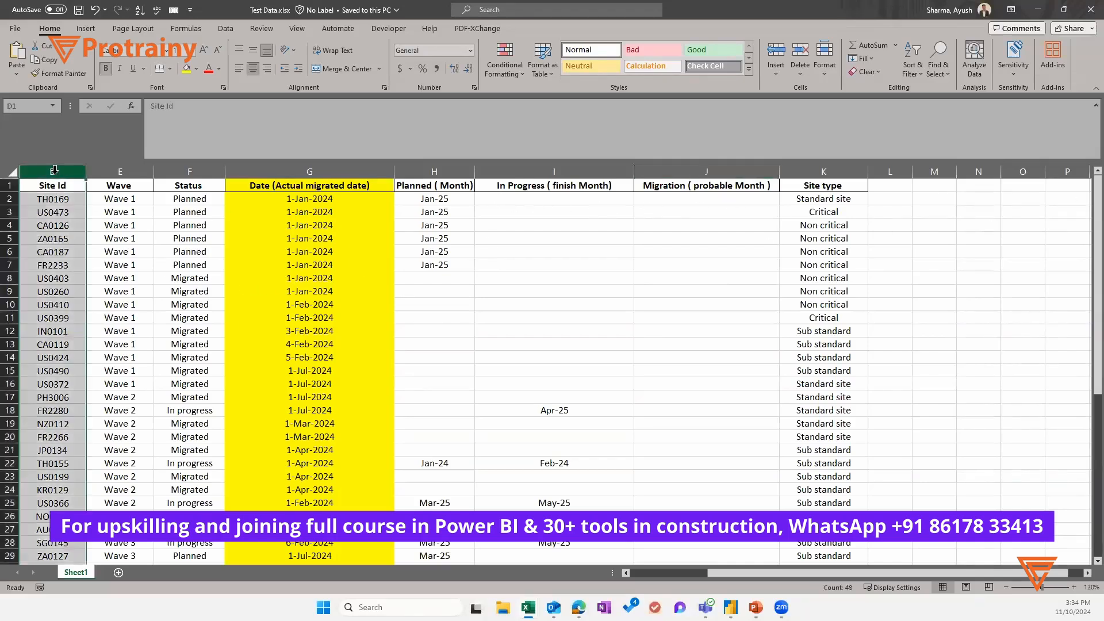
click(114, 171)
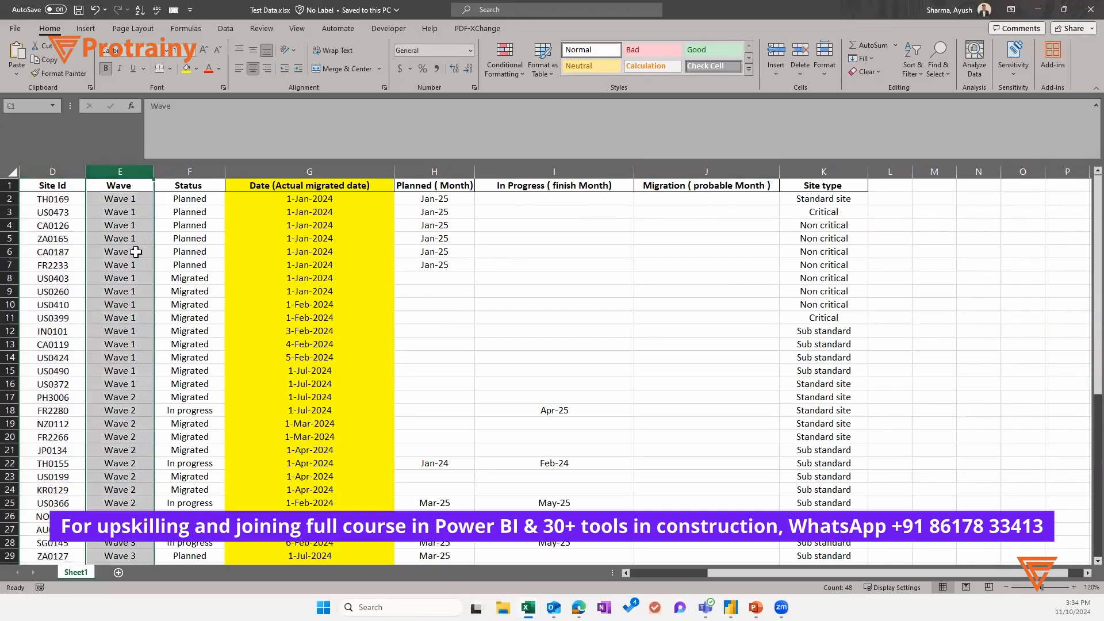
click(198, 170)
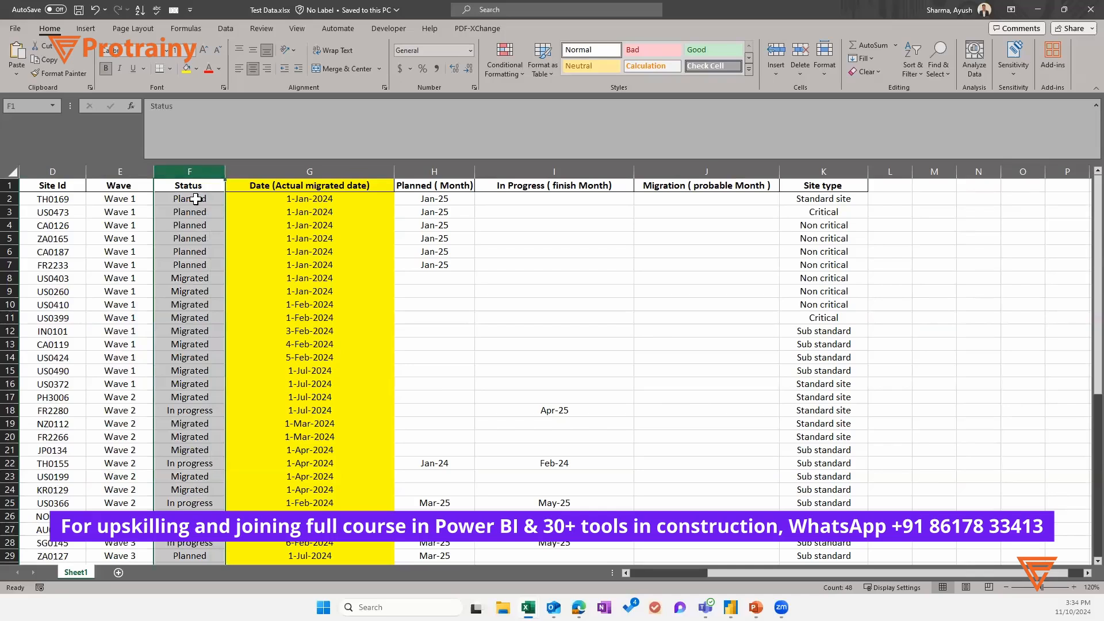
click(190, 198)
click(198, 278)
scroll(201, 281, down, 2)
click(196, 333)
scroll(222, 181, up, 2)
click(218, 183)
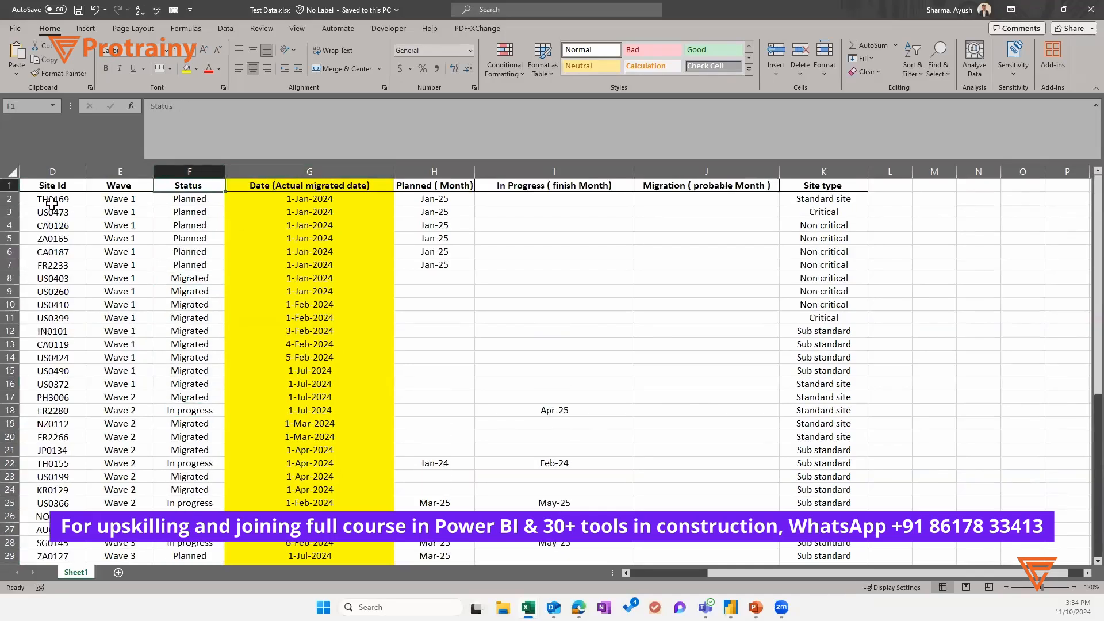
- Add filters to header row 1 and inspect the Status column's filter values without applying a filter
click(9, 185)
click(220, 24)
click(573, 50)
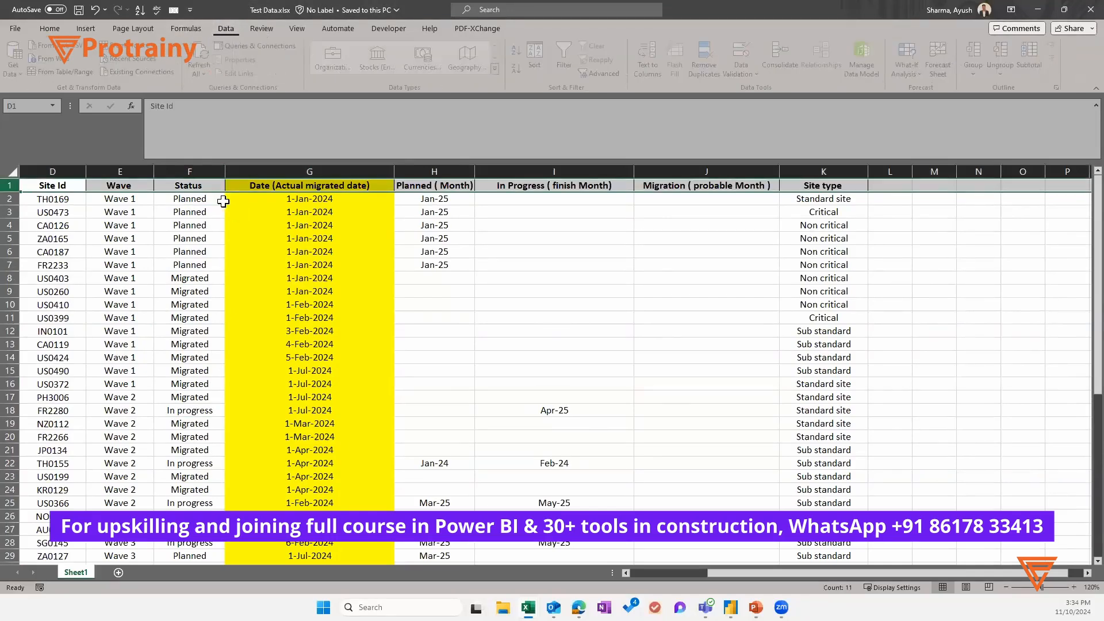
click(220, 186)
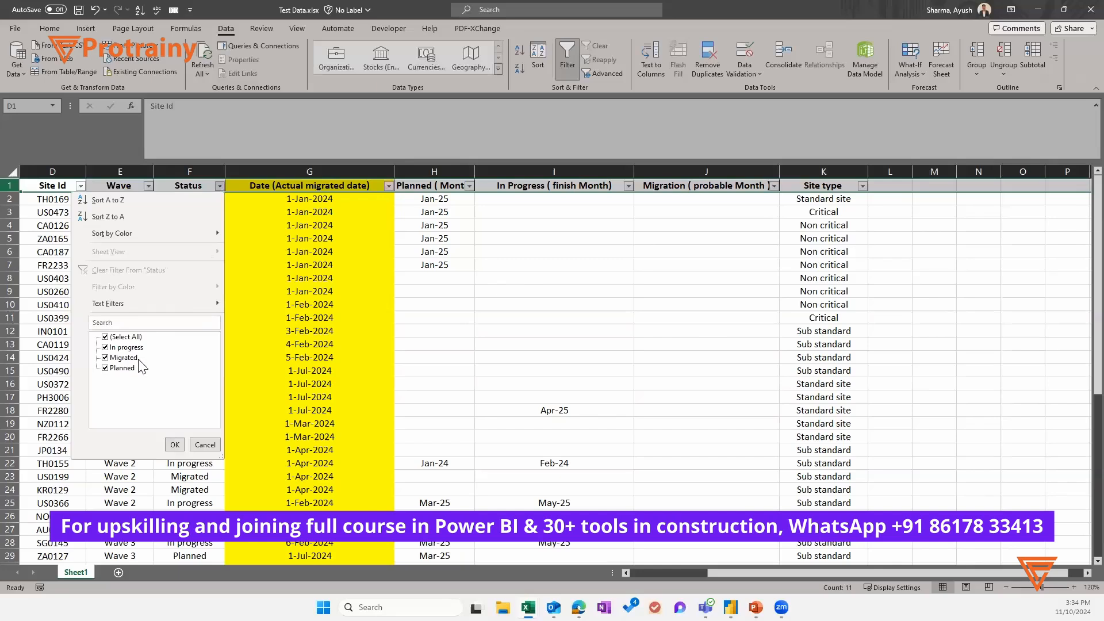
click(205, 445)
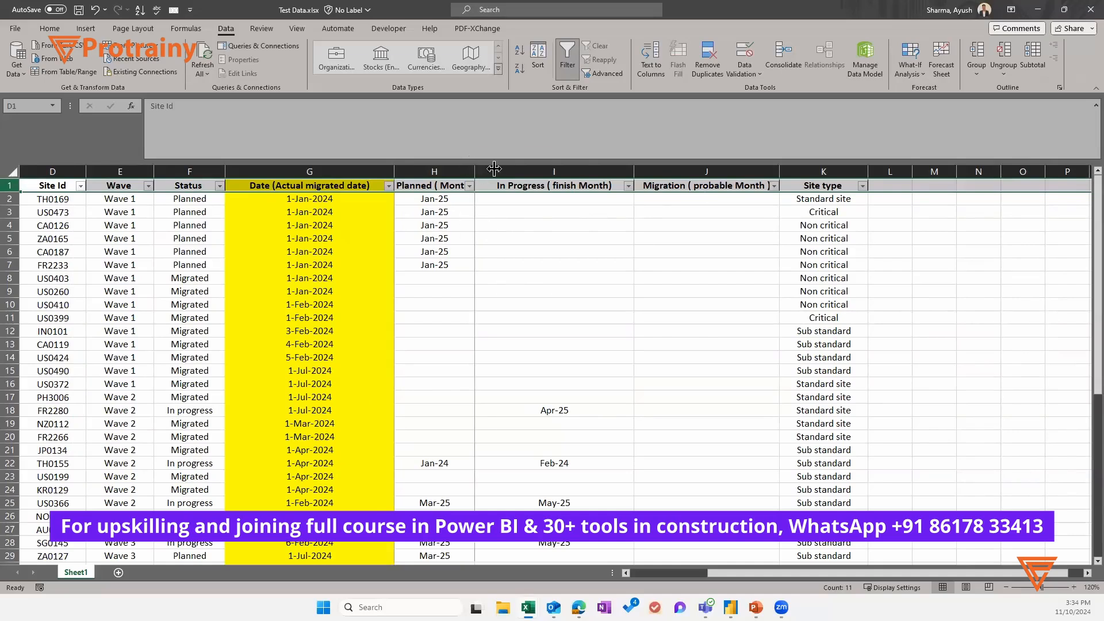
- Widen the Planned ( Month) column so its full header fits beside the filter arrow, and select its first data cell
drag(475, 171, 495, 172)
click(469, 228)
click(475, 201)
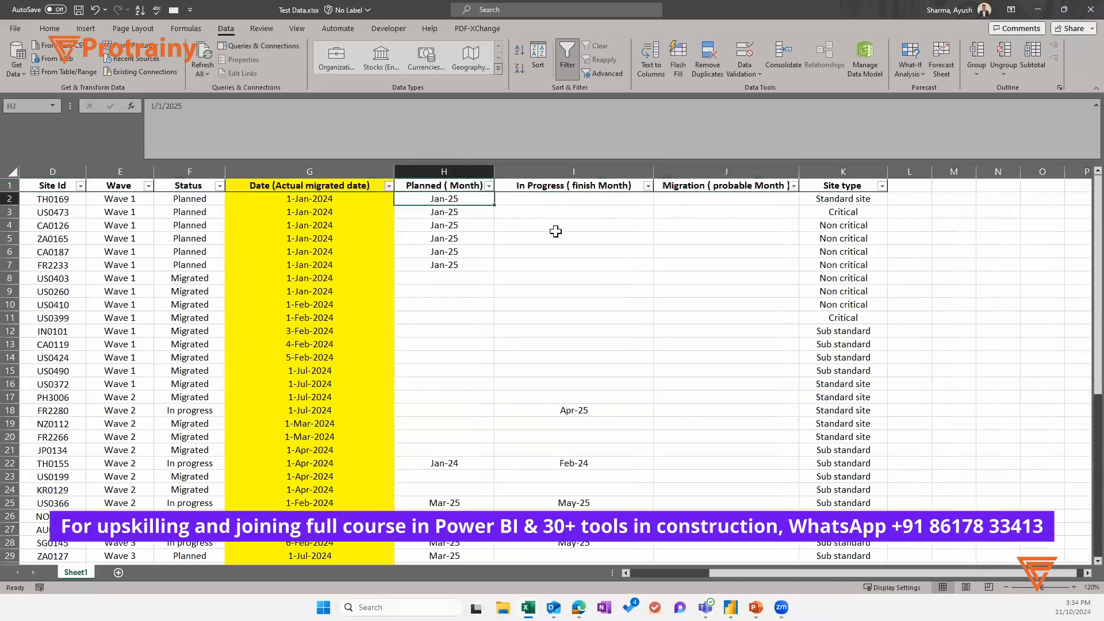
- Examine the In Progress, Migration, Date (Actual migrated date) and Planned month columns in the worksheet
click(568, 408)
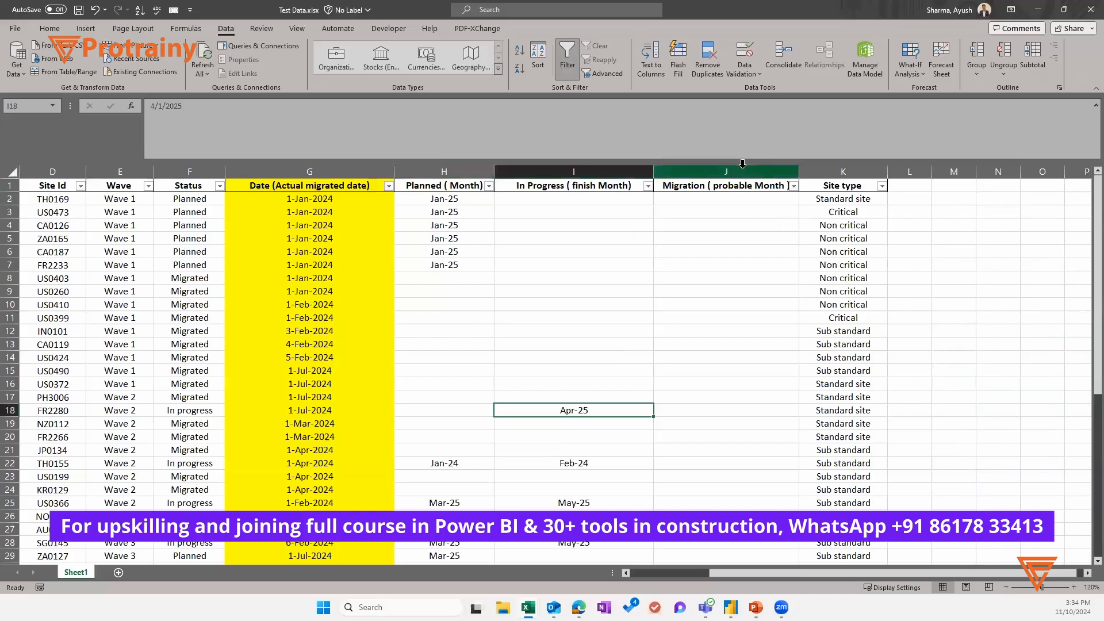
click(742, 170)
scroll(725, 339, down, 10)
scroll(736, 339, up, 10)
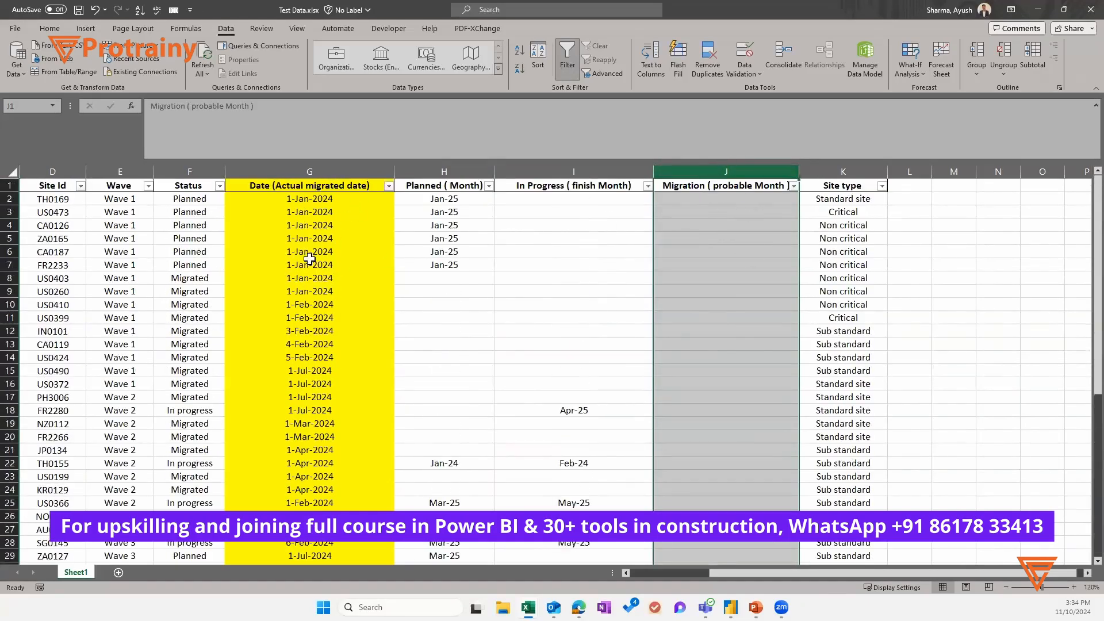
click(332, 185)
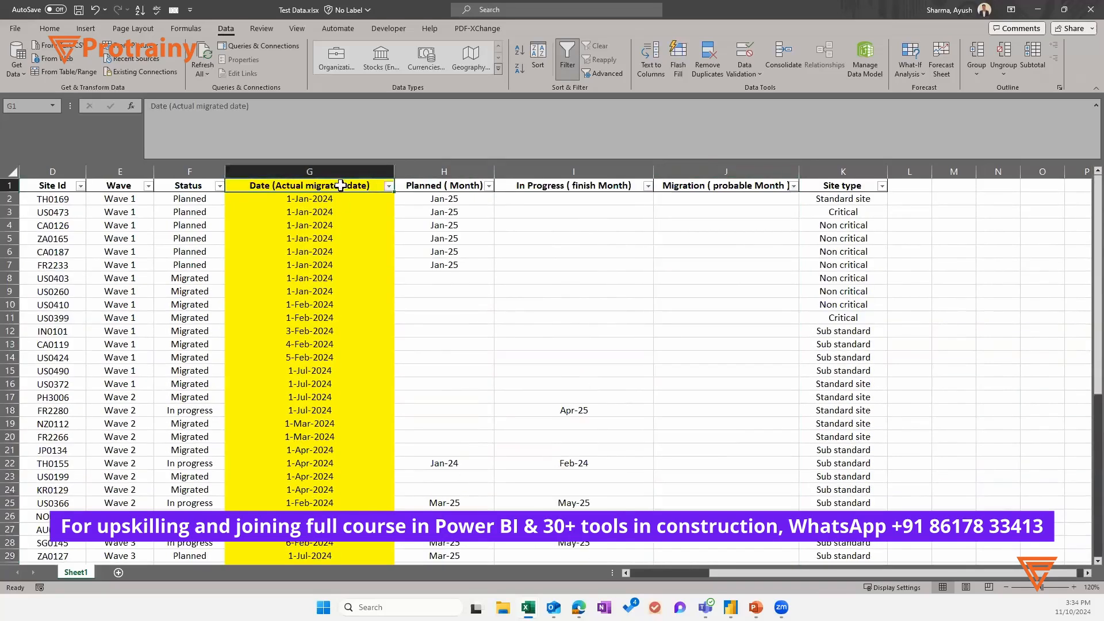
click(351, 171)
click(425, 263)
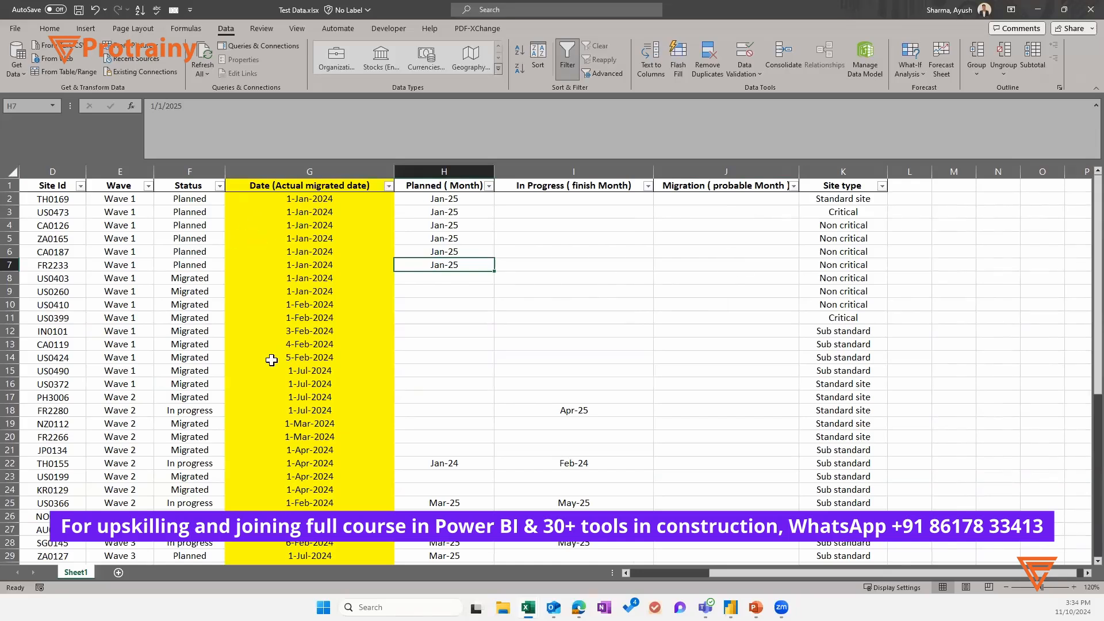
click(1037, 10)
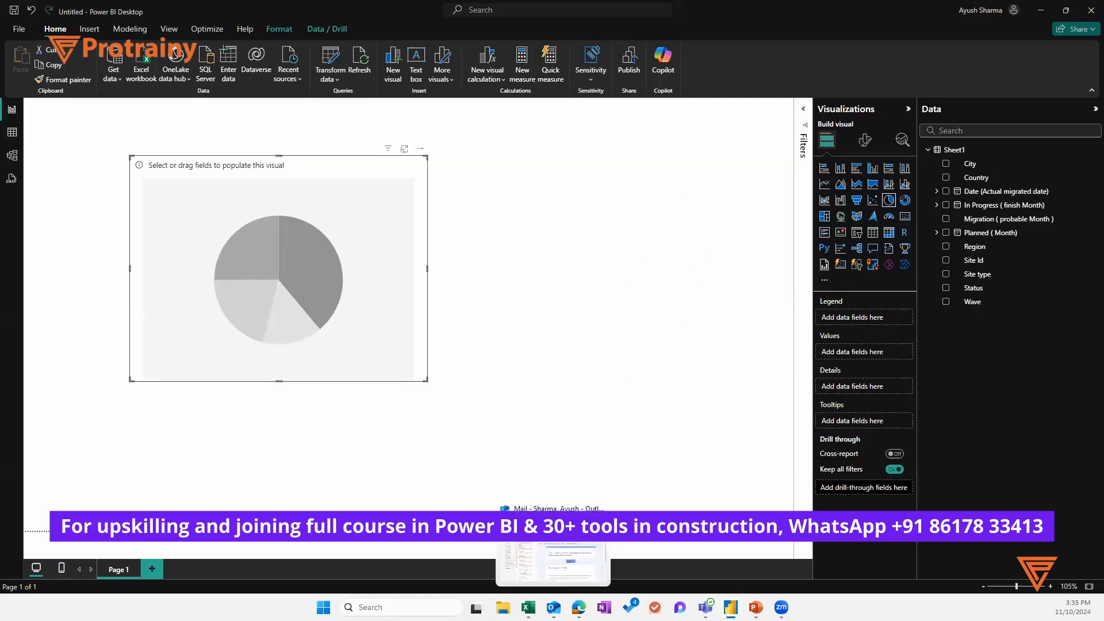
- Return to the Test Data.xlsx workbook, filter the Status column to show only Planned and select the whole Status column
mouse_move(528, 607)
click(652, 555)
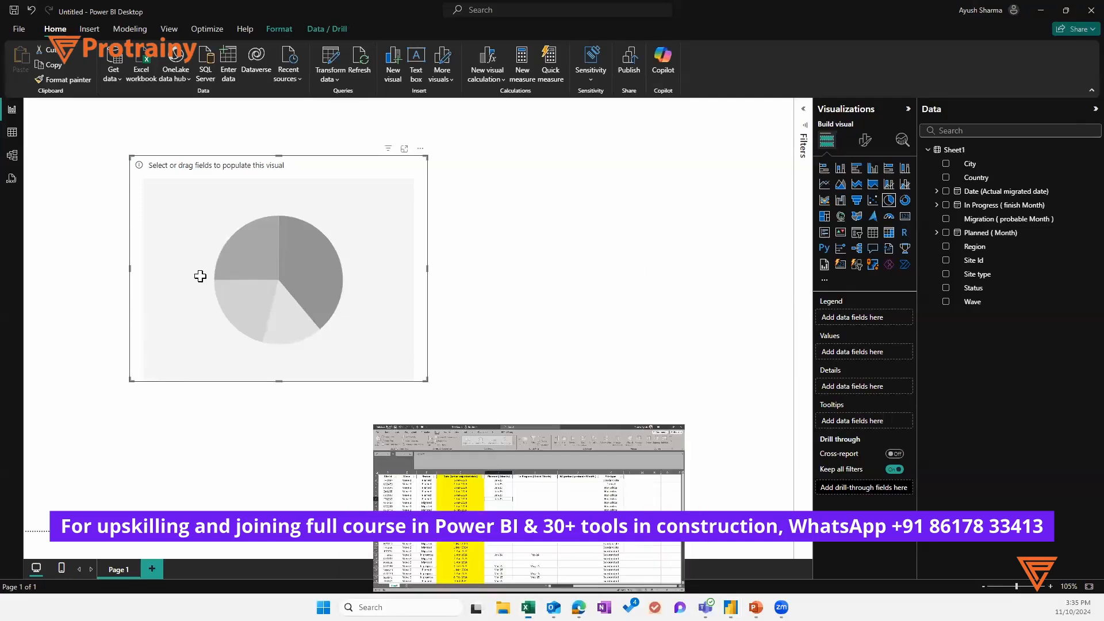
click(219, 186)
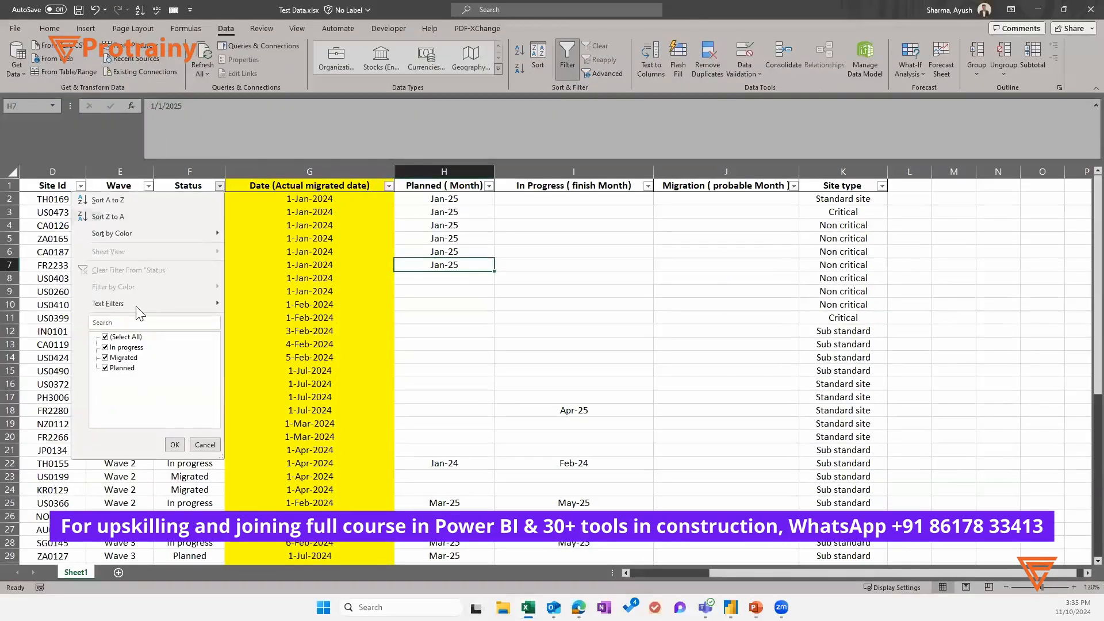
click(136, 338)
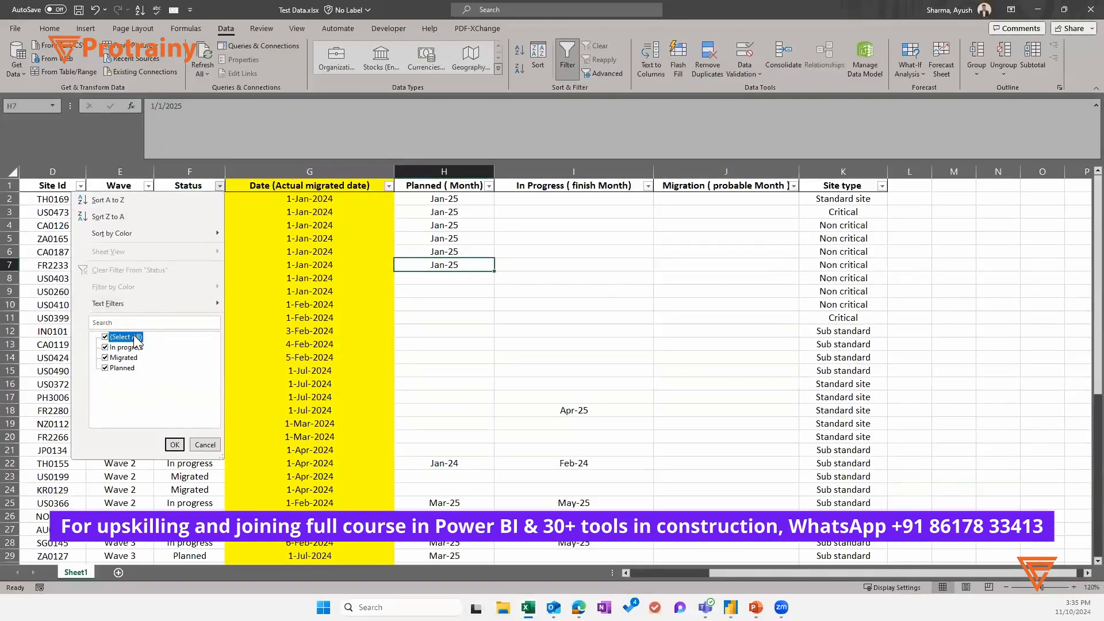
click(118, 370)
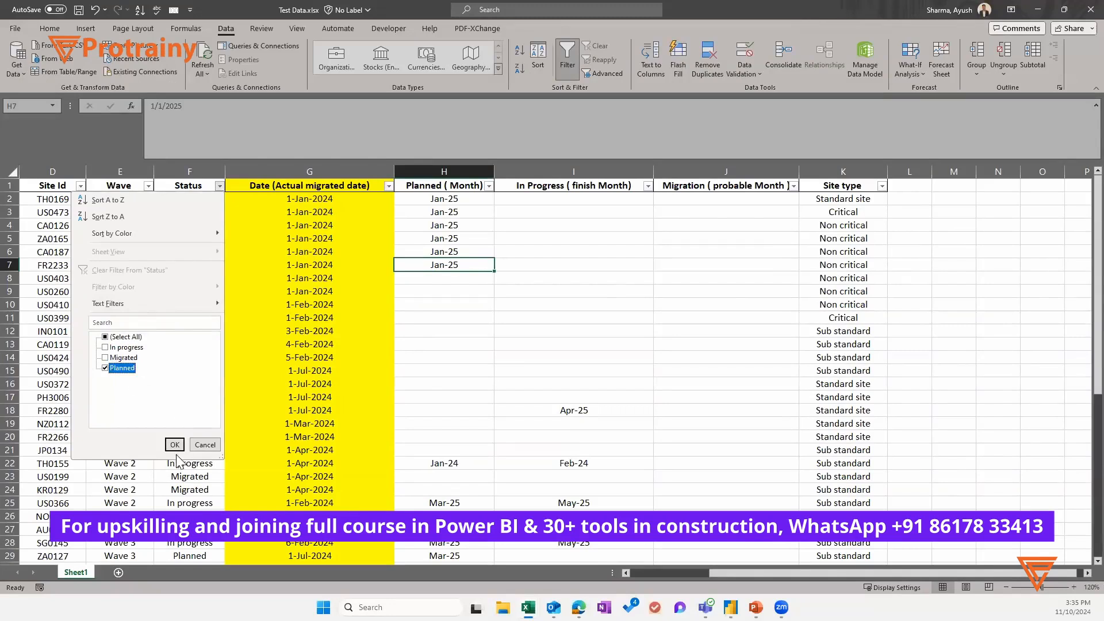
click(174, 445)
click(203, 173)
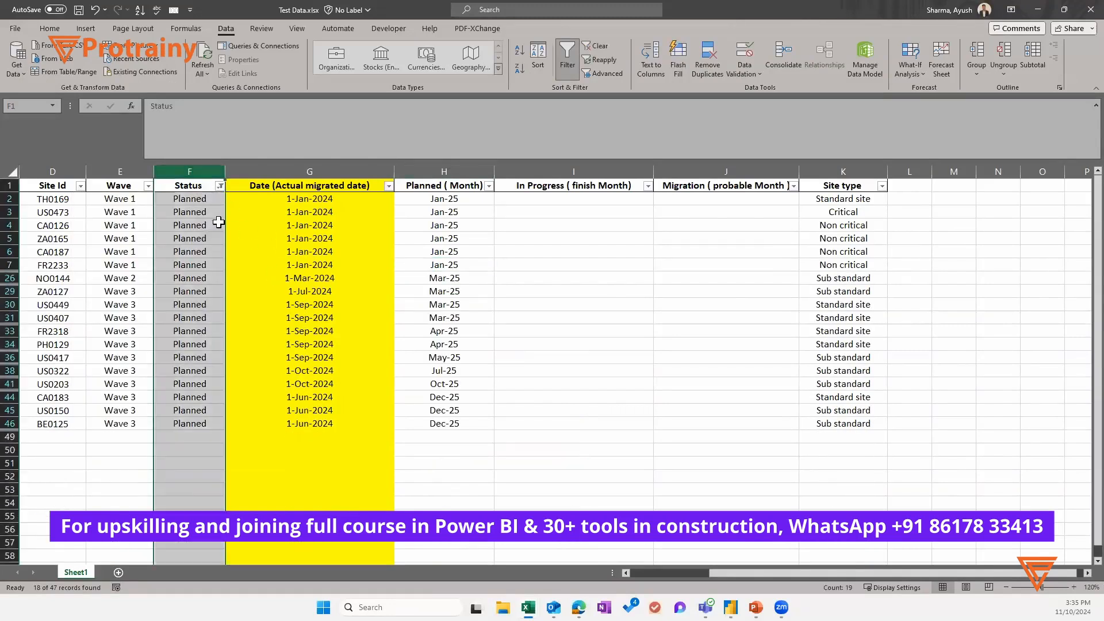
- Filter the Status column to Migrated only, and after that to In progress only
click(220, 186)
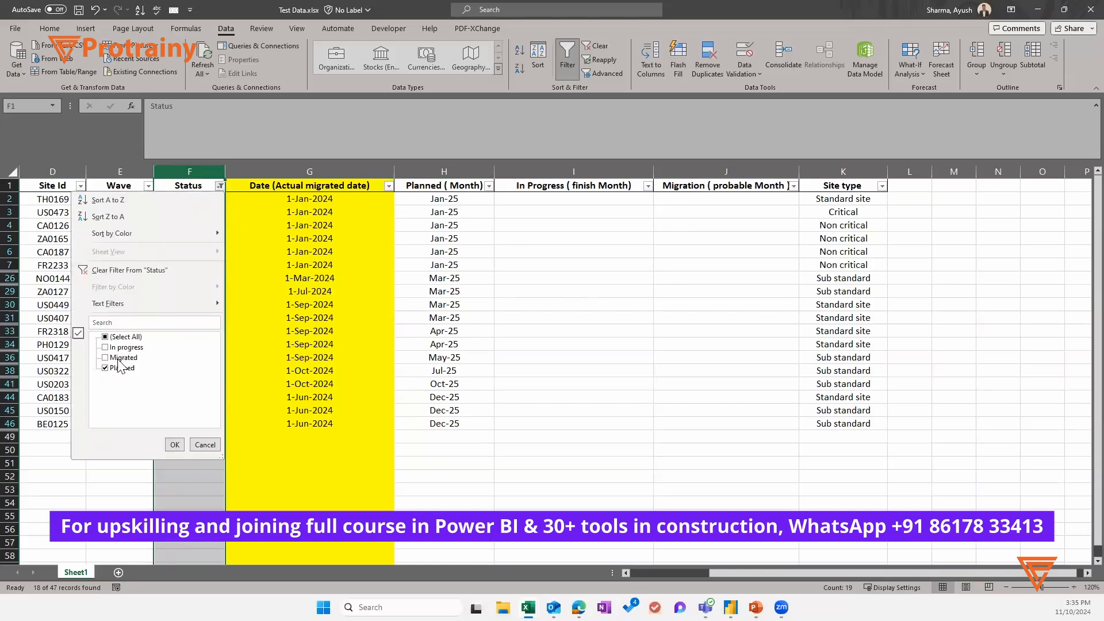
click(175, 445)
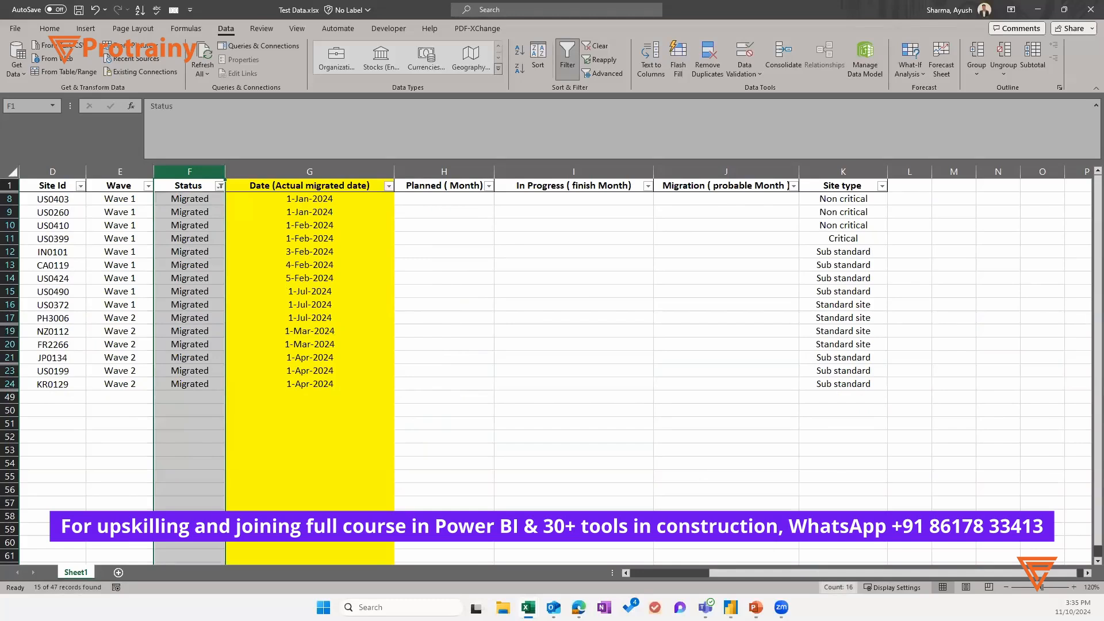
click(219, 185)
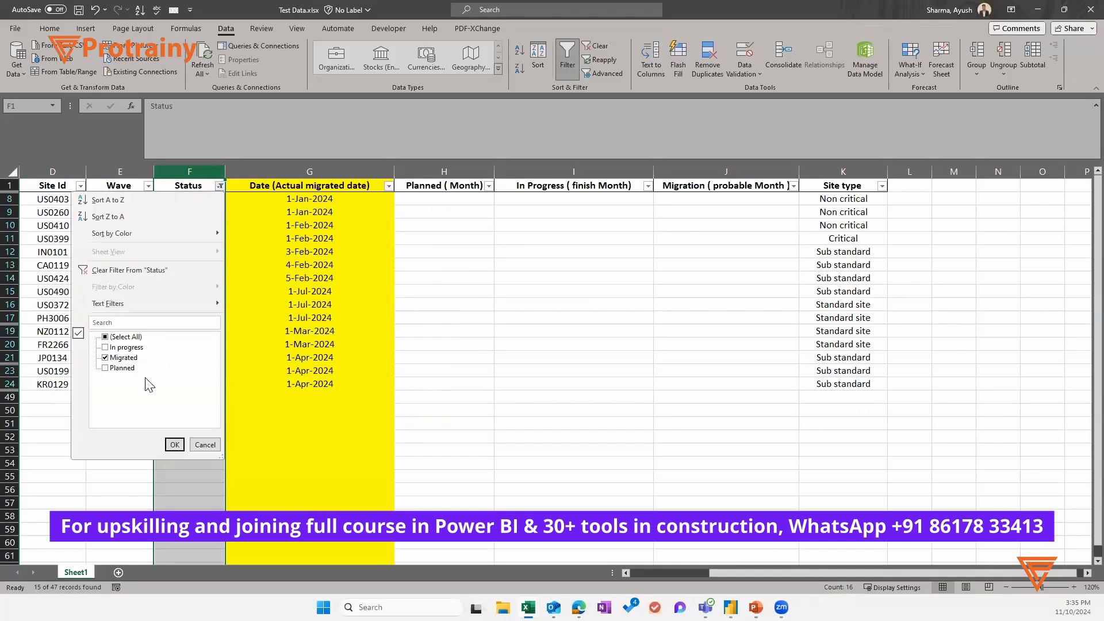
click(123, 338)
click(119, 337)
click(124, 348)
click(174, 444)
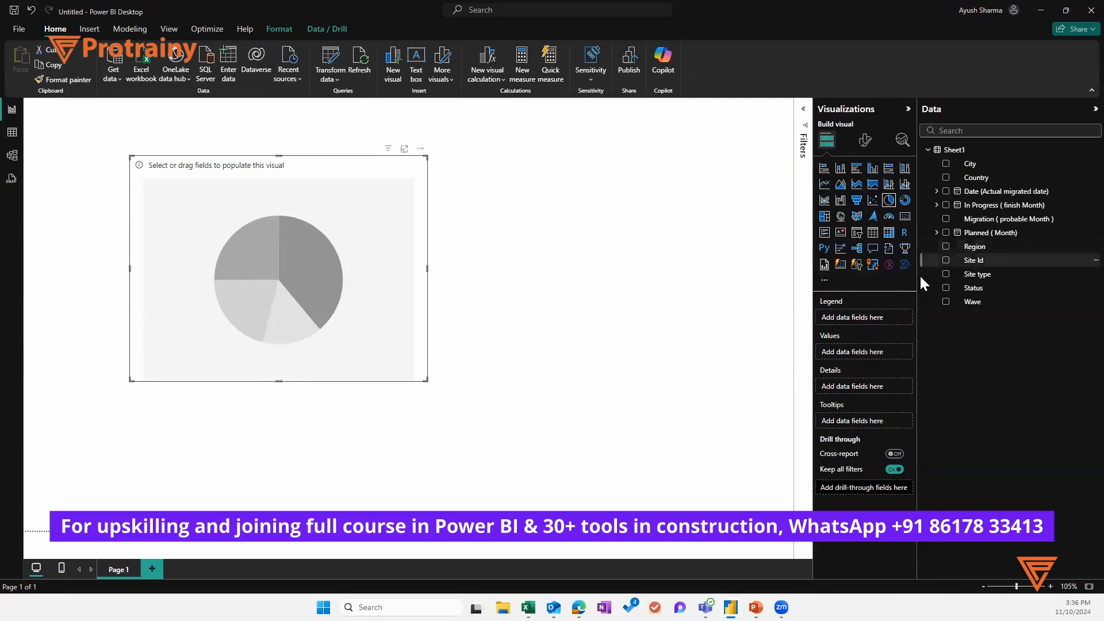
- In Power BI, assign Site Id to the pie chart's values and Status to its legend, and widen the visual
drag(959, 265, 875, 351)
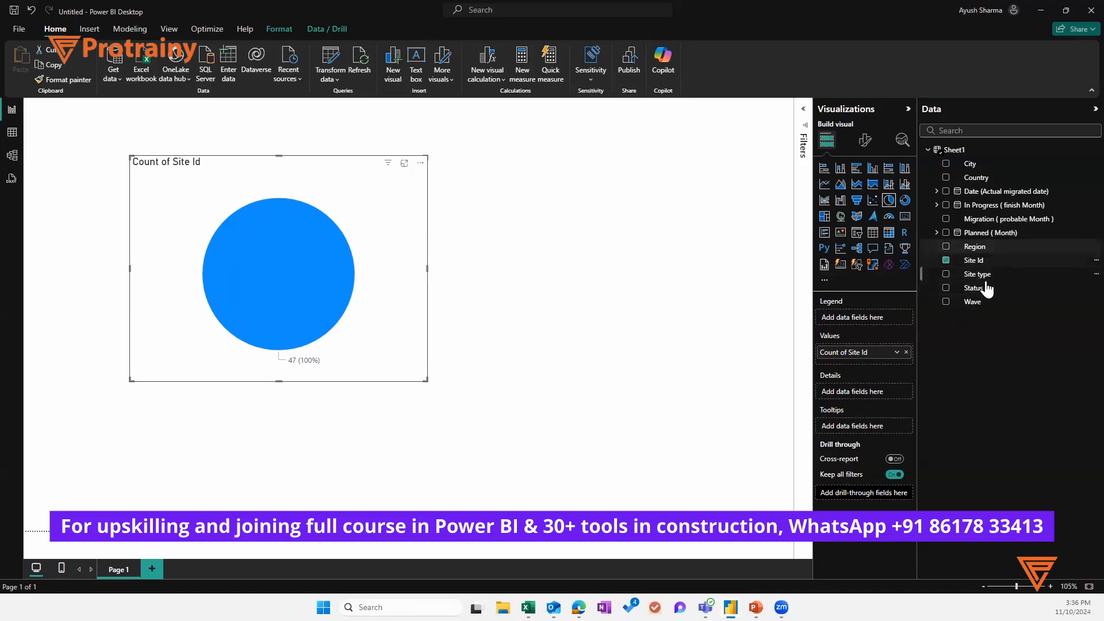
drag(973, 290, 866, 322)
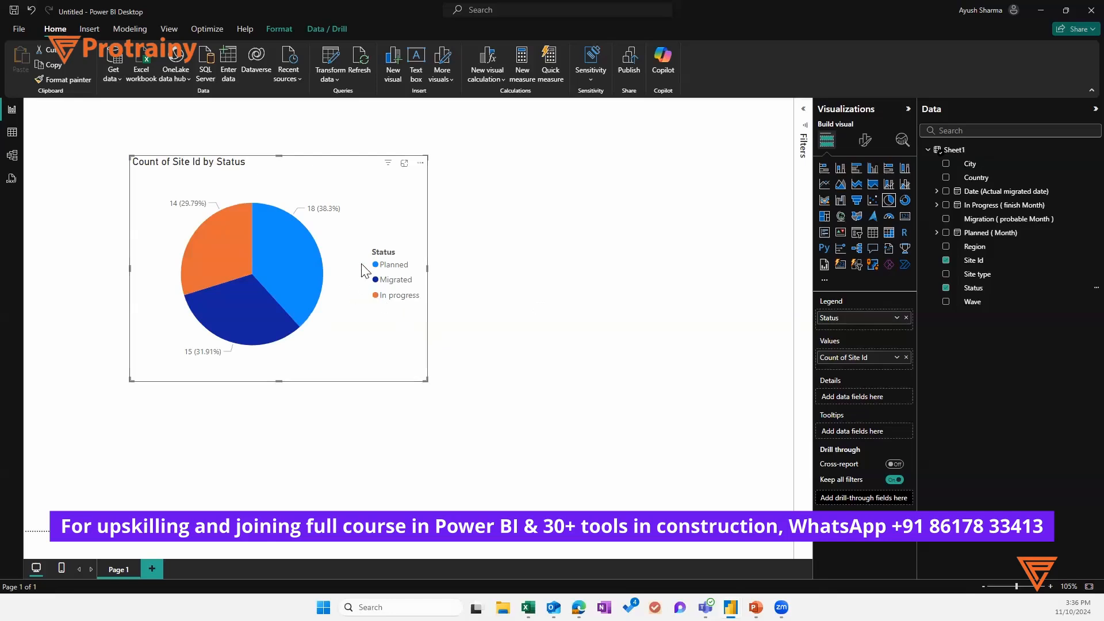
drag(428, 270, 606, 241)
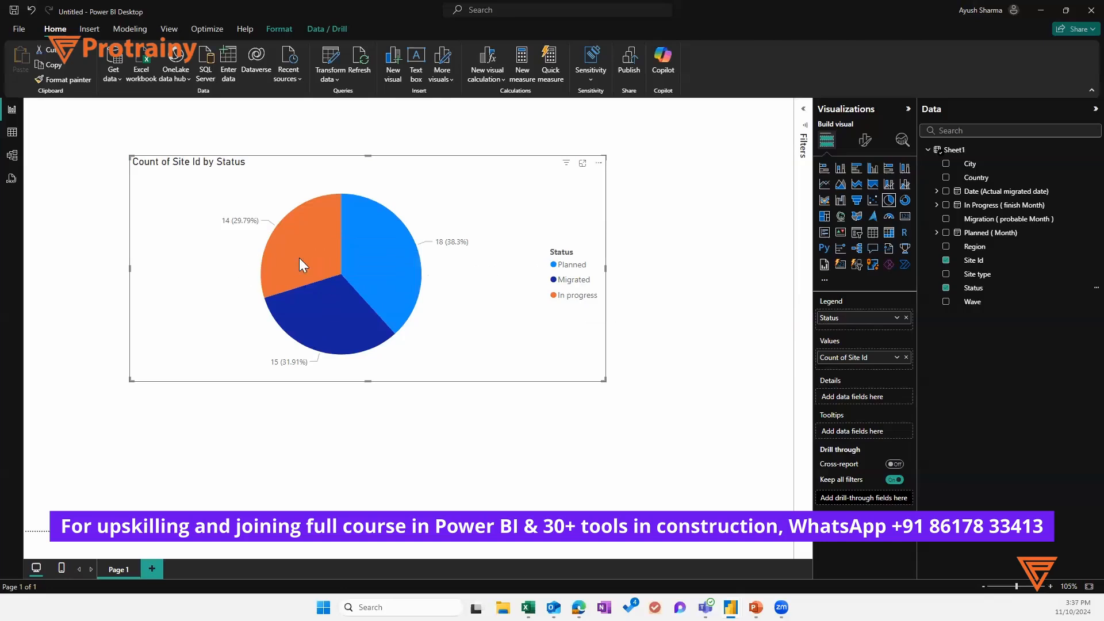
mouse_move(300, 259)
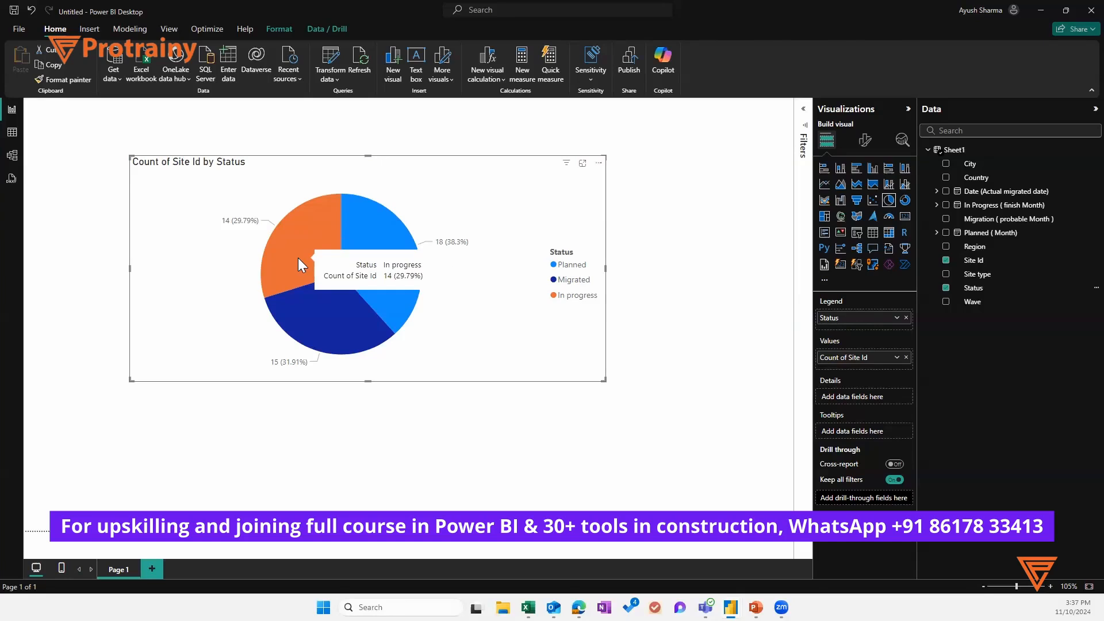
mouse_move(352, 235)
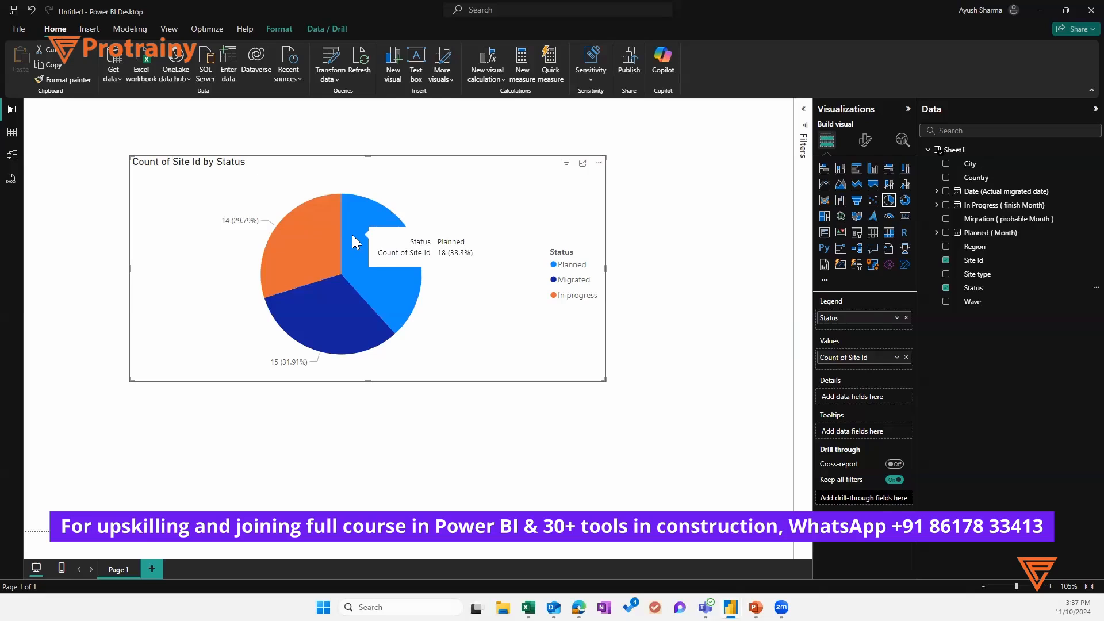
mouse_move(298, 312)
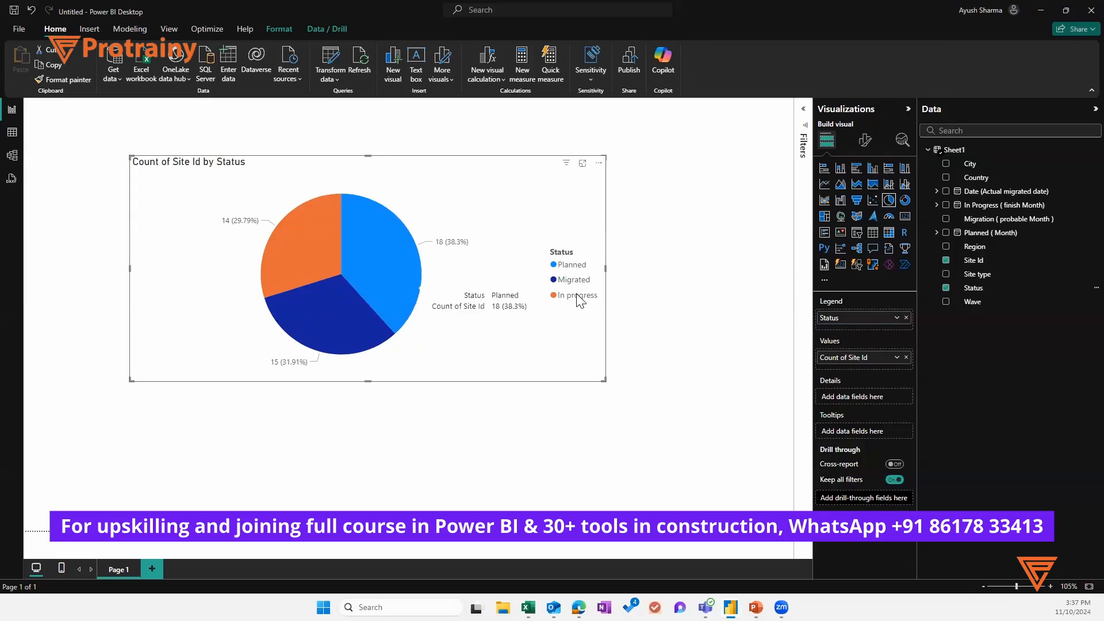
- Move the pie chart to the upper-left corner of the canvas and narrow it to about half its width
drag(450, 196, 373, 165)
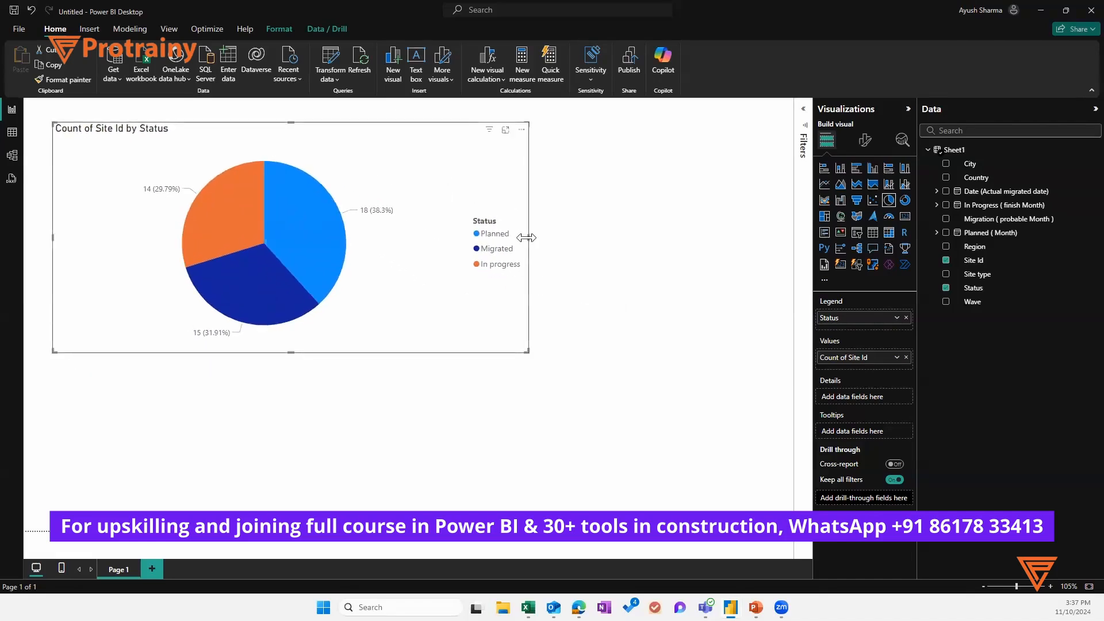
drag(529, 266, 303, 278)
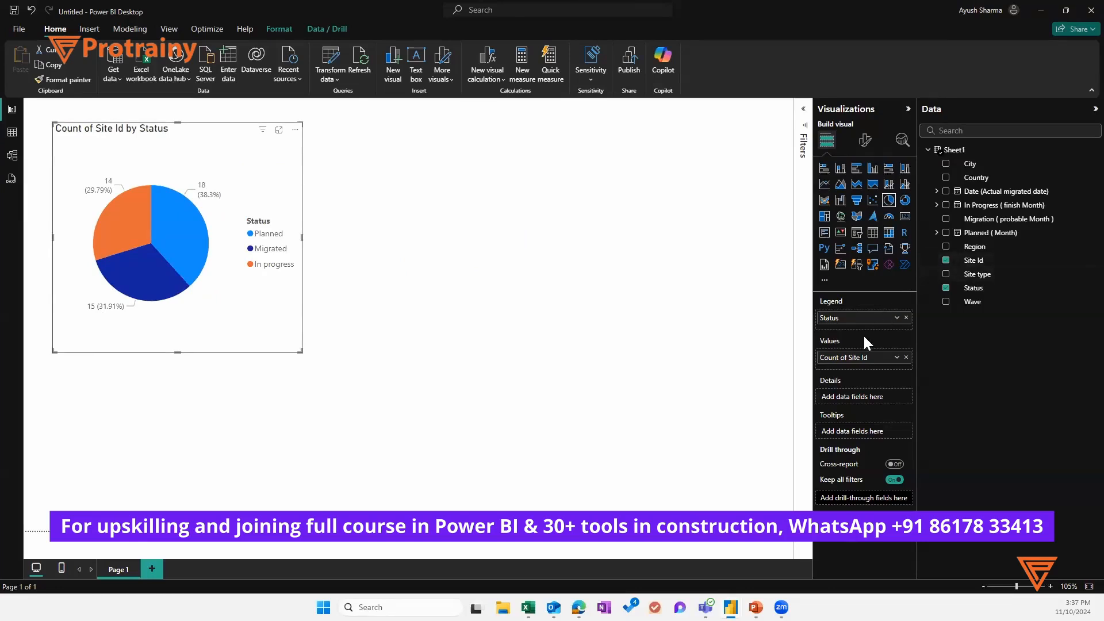
click(766, 370)
click(230, 275)
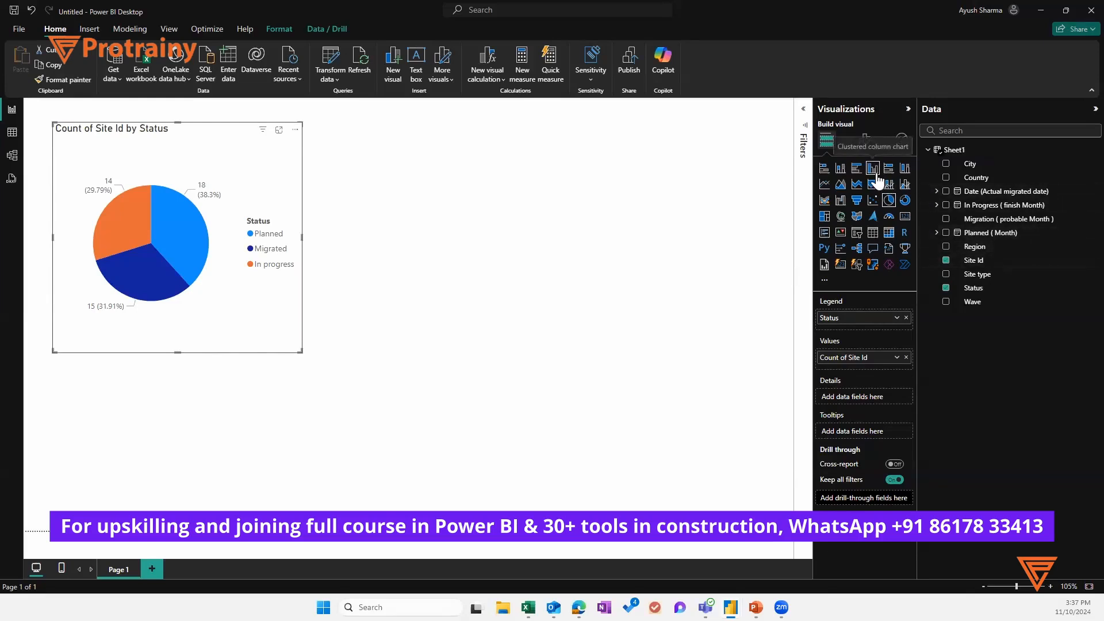
click(902, 178)
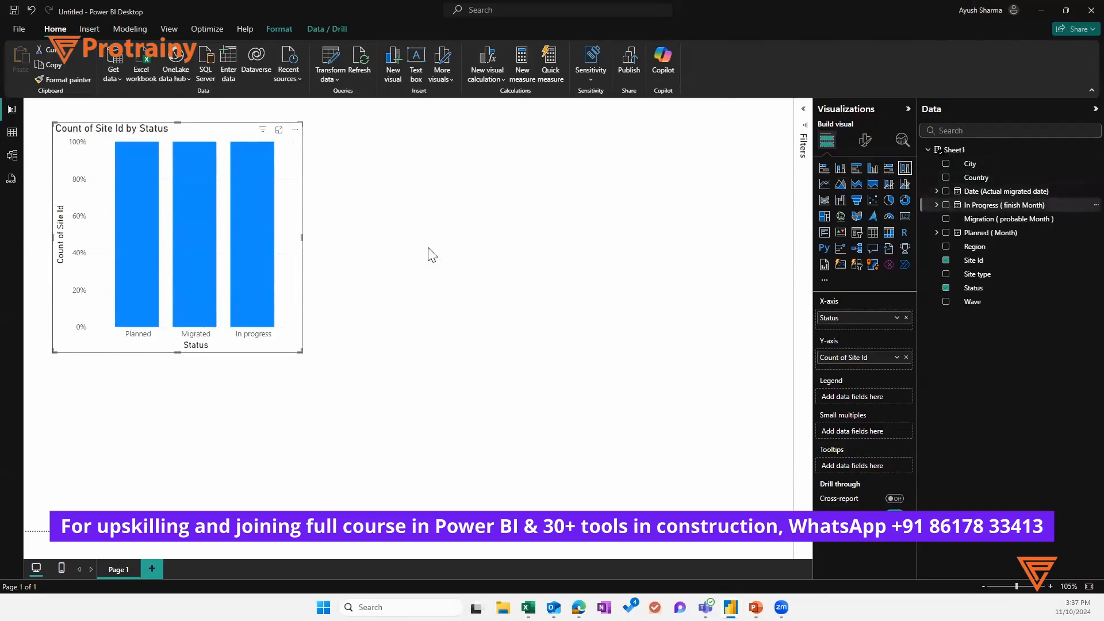
click(888, 200)
- Add an empty 100% stacked column chart, place it to the right of the pie chart and enlarge it
click(515, 254)
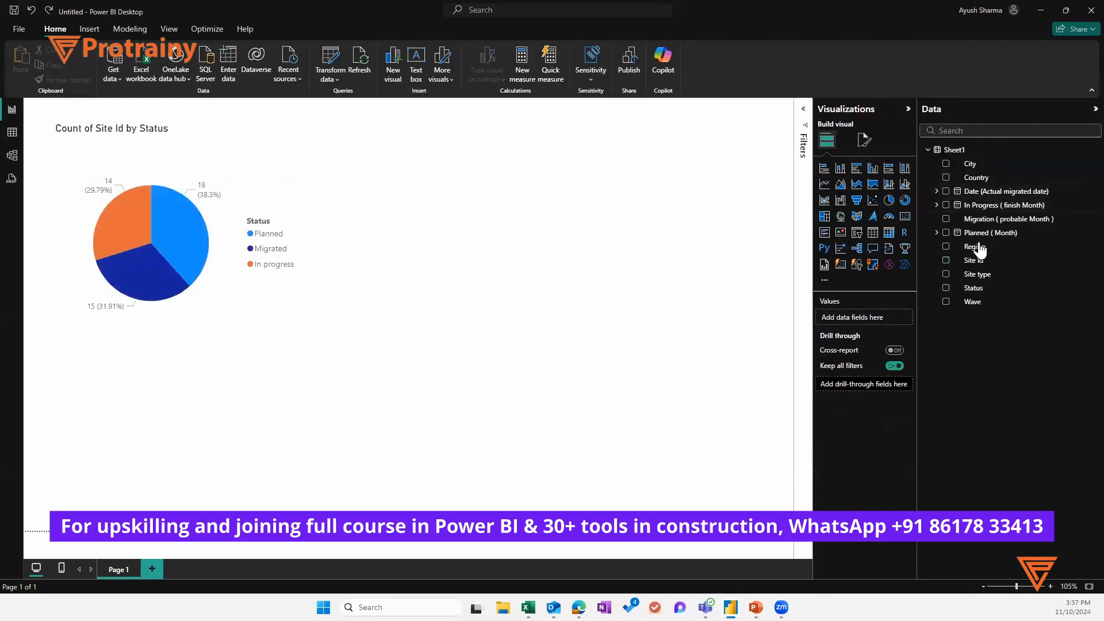
click(904, 168)
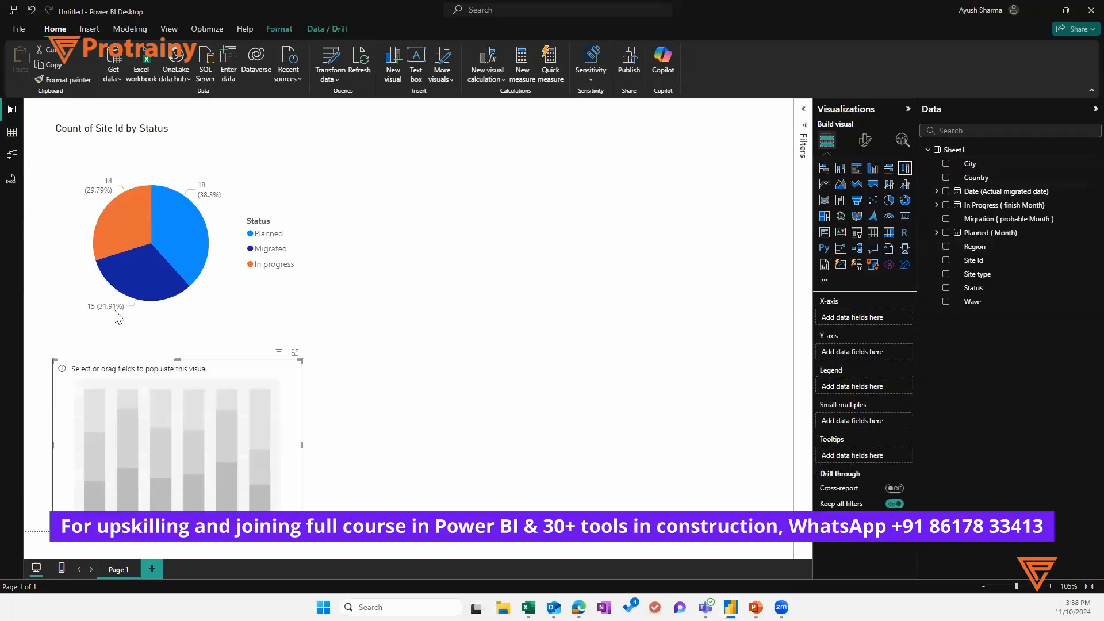
drag(173, 403, 734, 211)
drag(415, 218, 399, 212)
drag(567, 293, 568, 300)
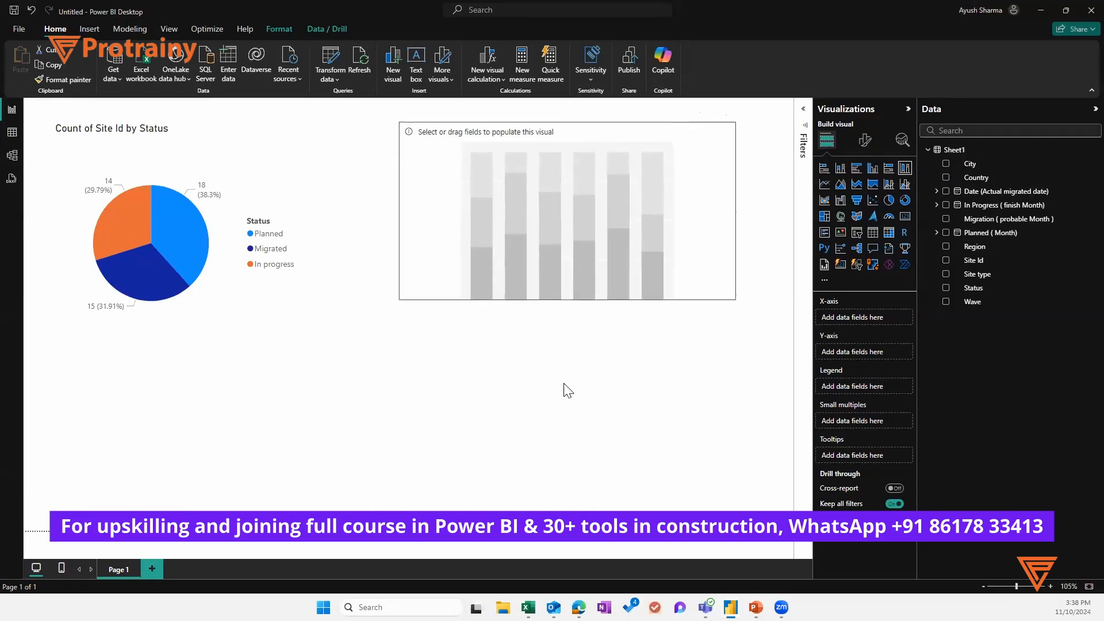
drag(564, 385, 567, 395)
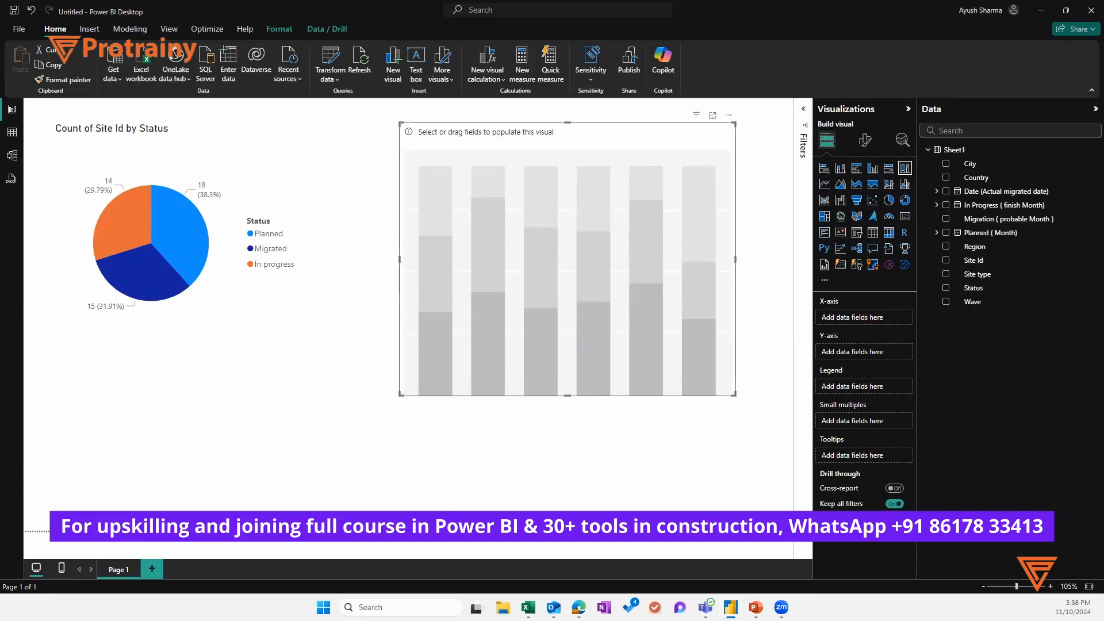
- Switch to the Test Data.xlsx workbook in Excel and review the planned and finish months of the In progress sites
mouse_move(528, 608)
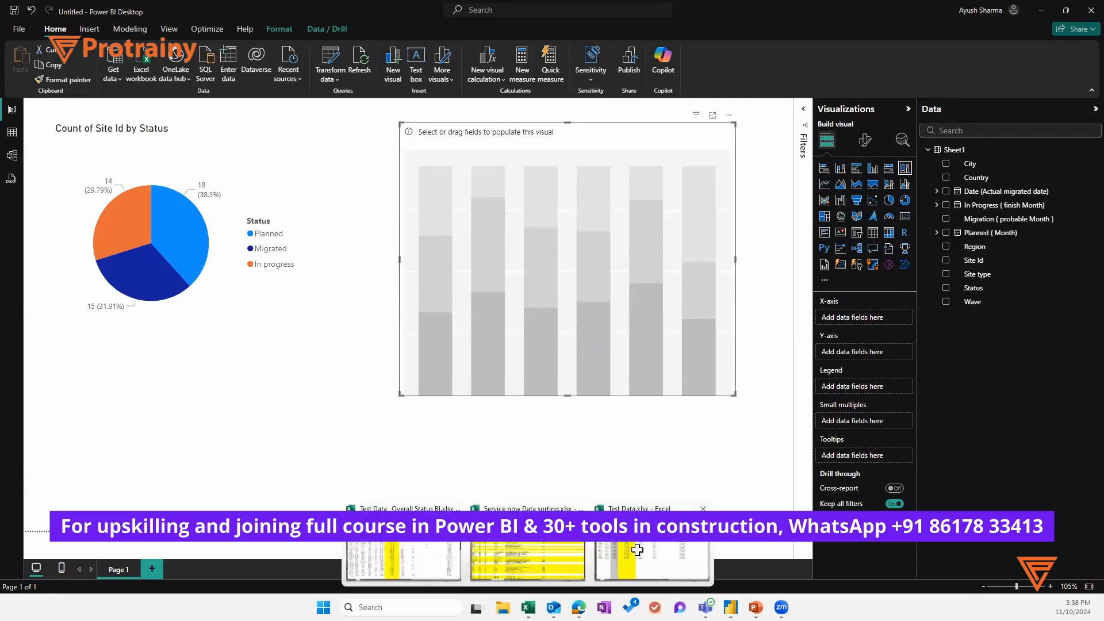
click(637, 550)
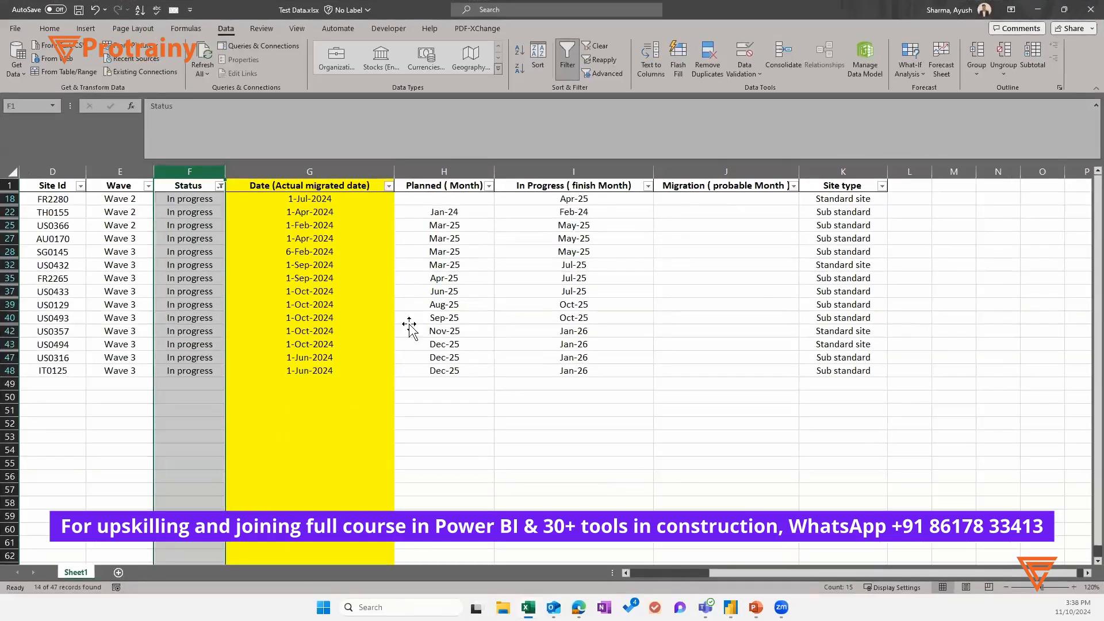
click(410, 329)
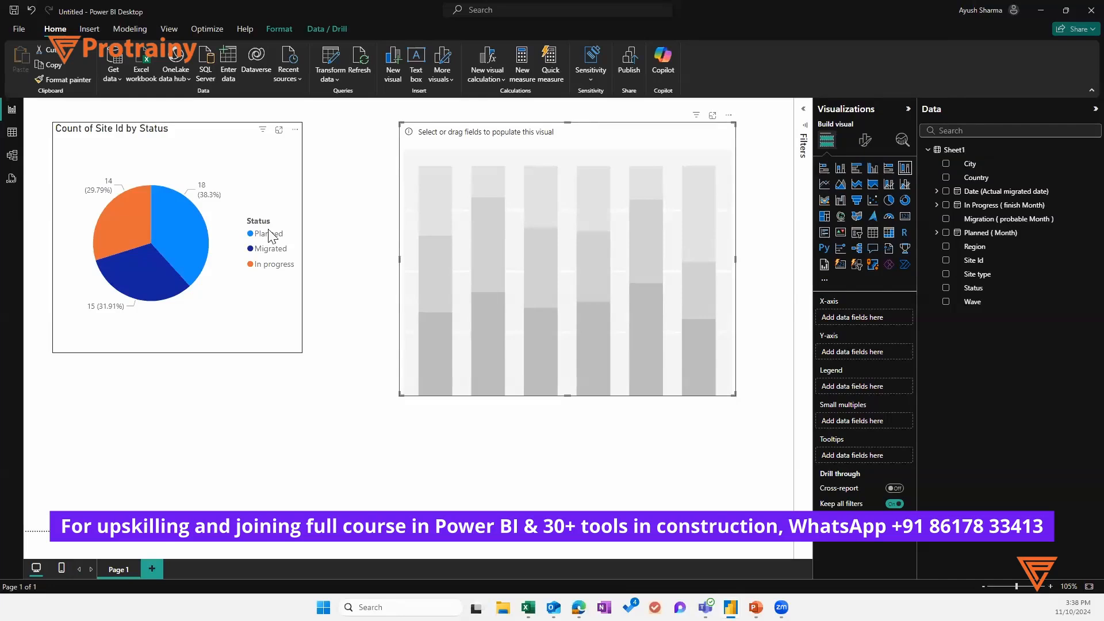
- In Power BI, assign Site Id to the column chart's X-axis and Status to its legend, and widen the chart slightly
drag(977, 266, 869, 386)
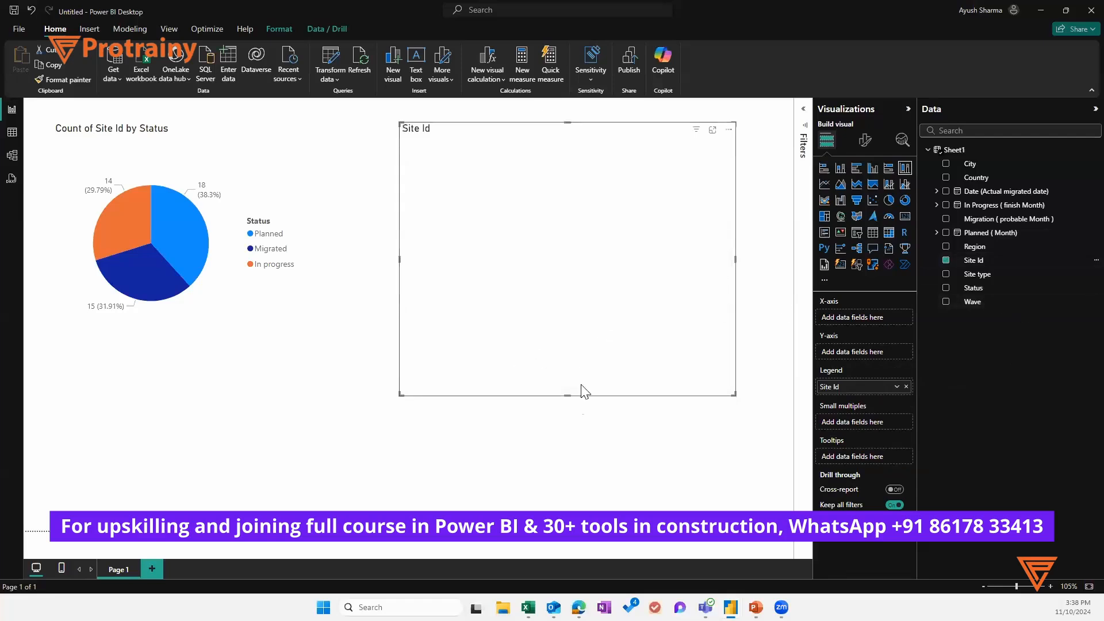
drag(398, 267, 380, 264)
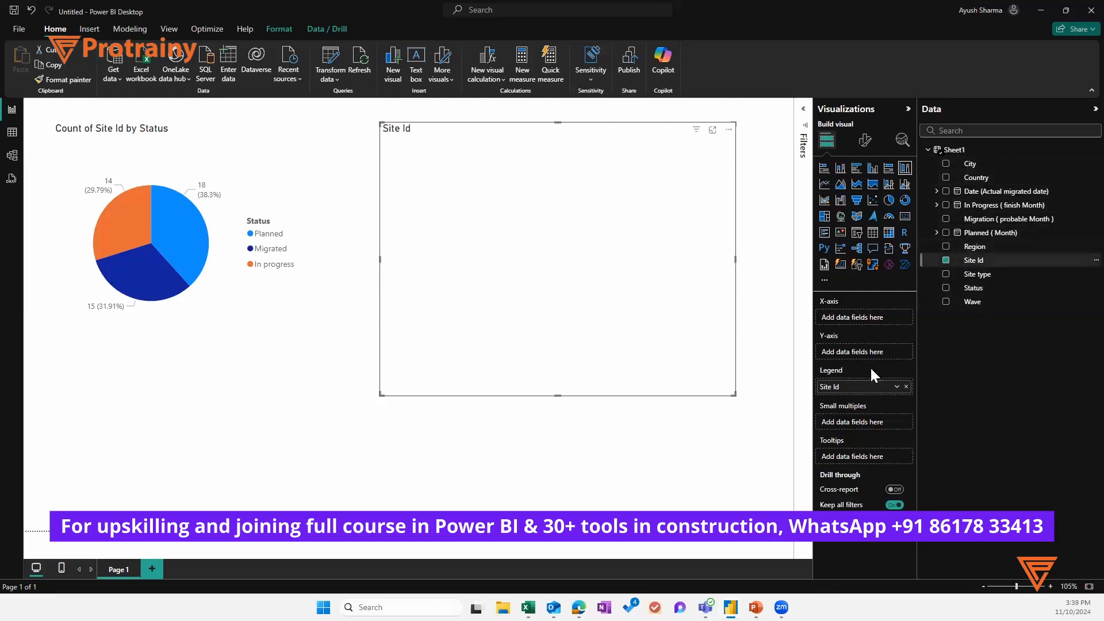
drag(838, 388, 840, 320)
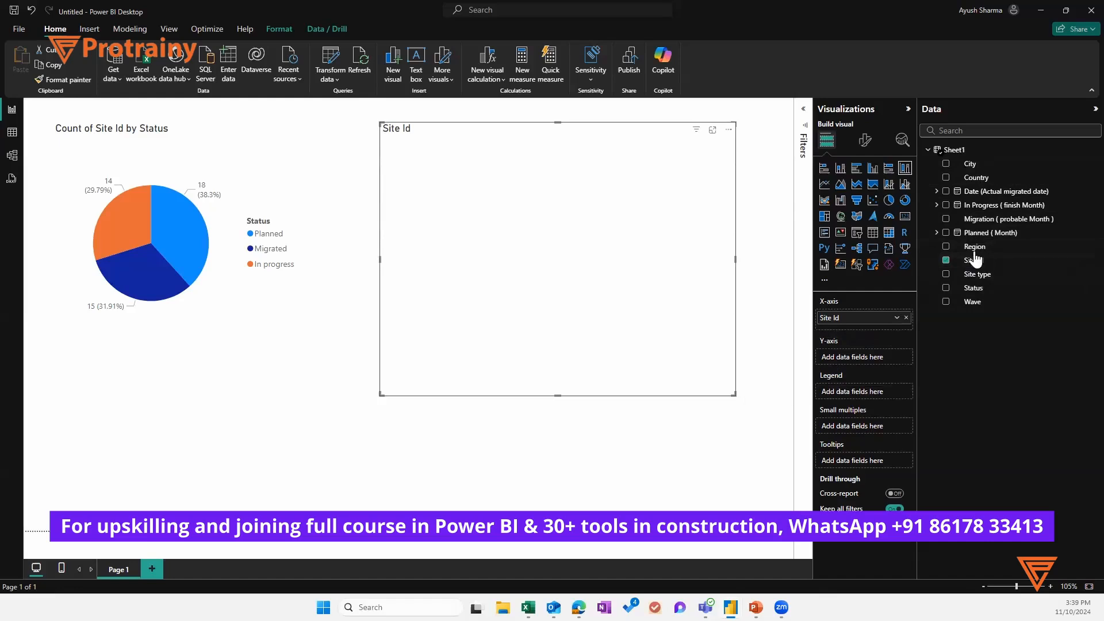
drag(972, 294, 878, 395)
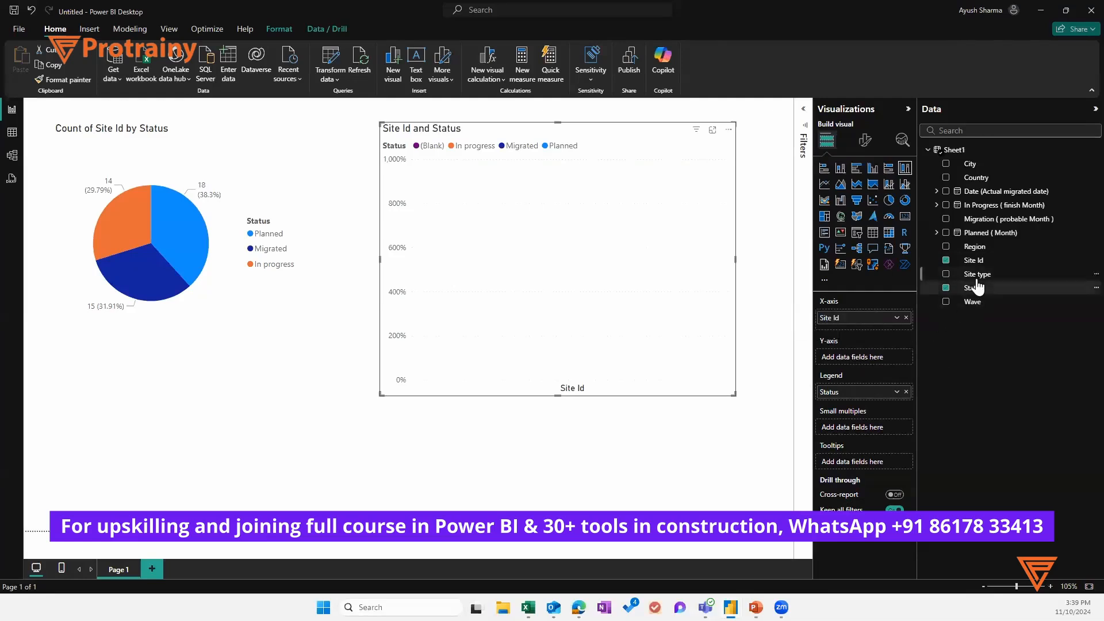
- Try Date (Actual migrated date) on the column chart's Y-axis, widen the chart toward the pie chart, and replace the date with Site Id
drag(984, 192, 857, 361)
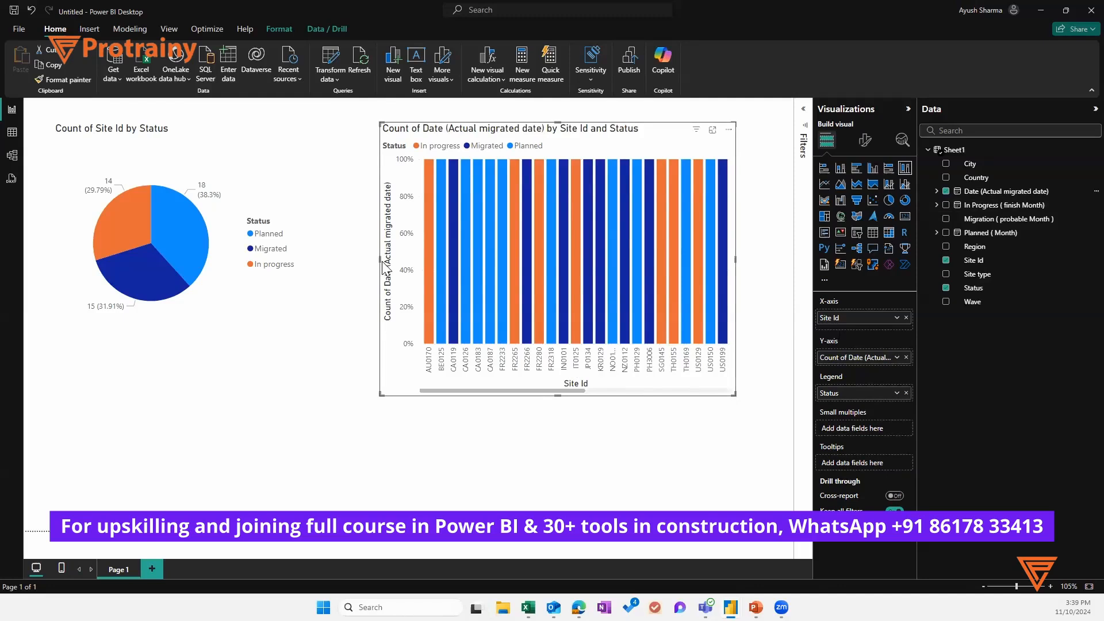
drag(384, 268, 334, 268)
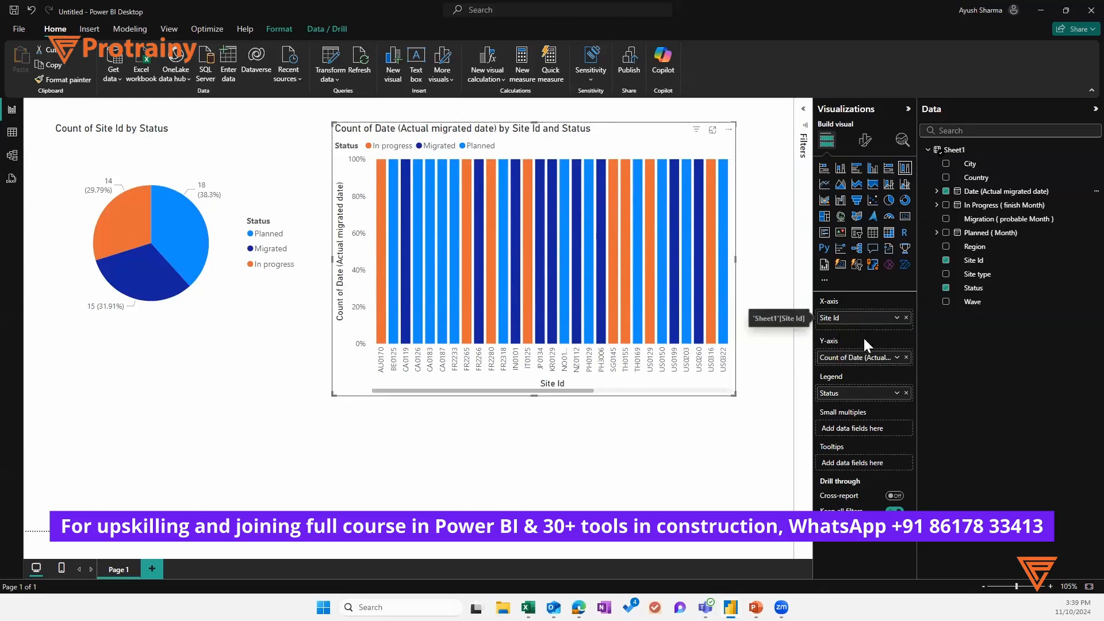
click(905, 357)
drag(858, 318, 857, 356)
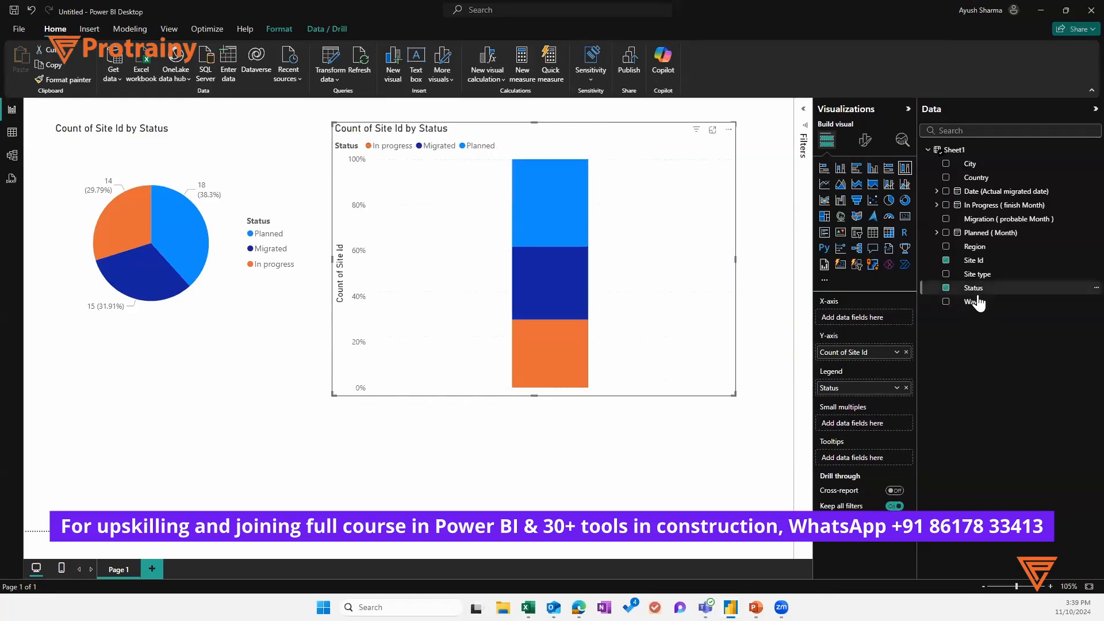
- Assign Date (Actual migrated date) to the column chart's X-axis and keep only the Month level of its date hierarchy
drag(1004, 205, 864, 312)
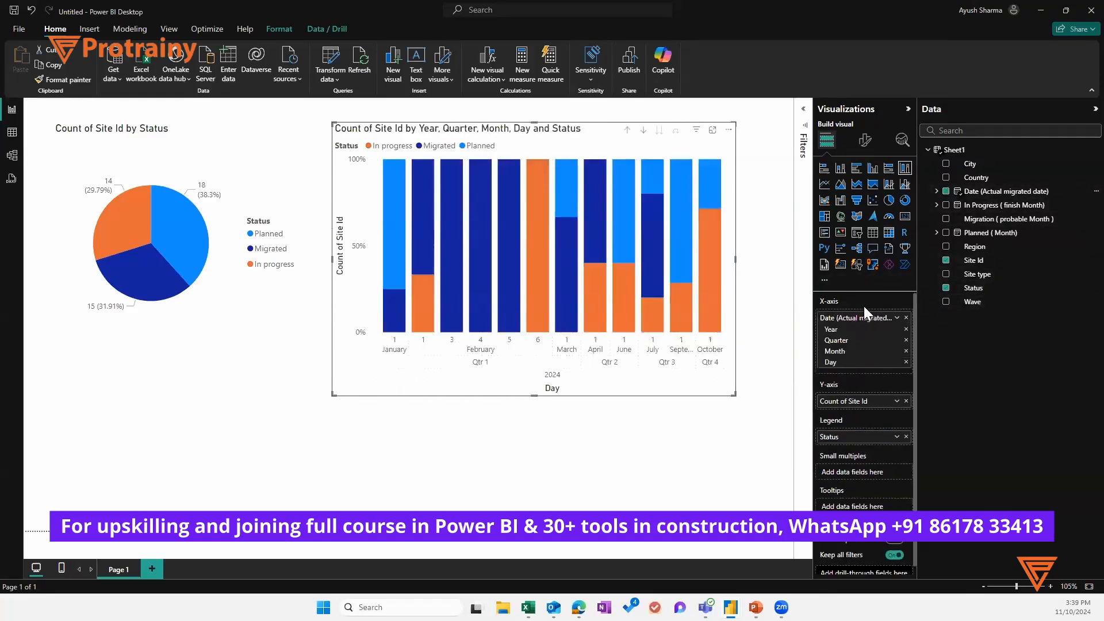
click(906, 329)
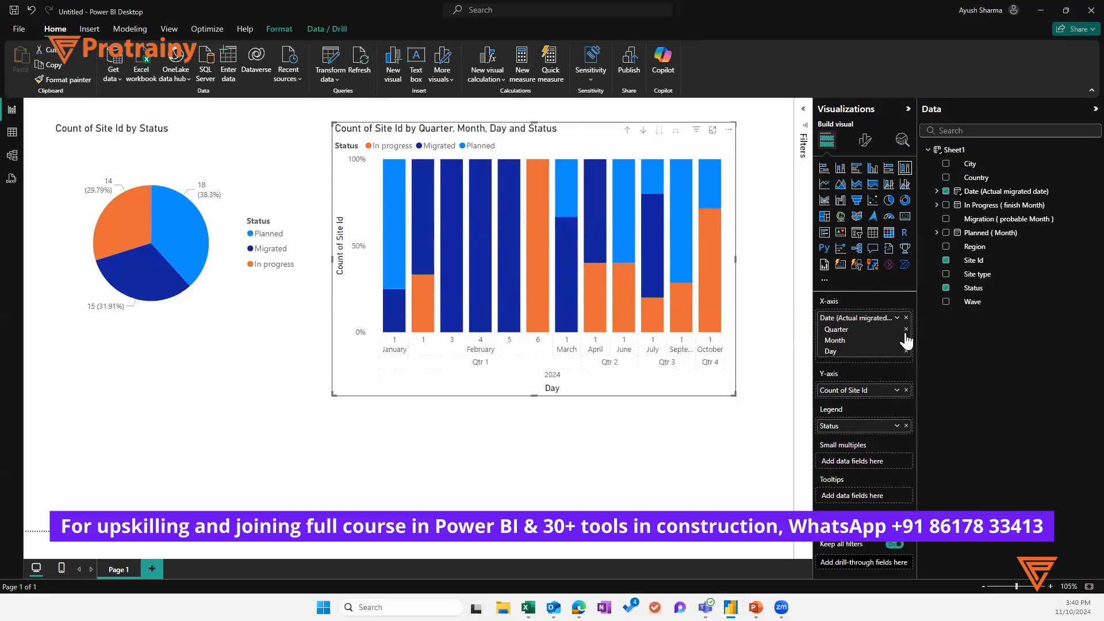
click(906, 329)
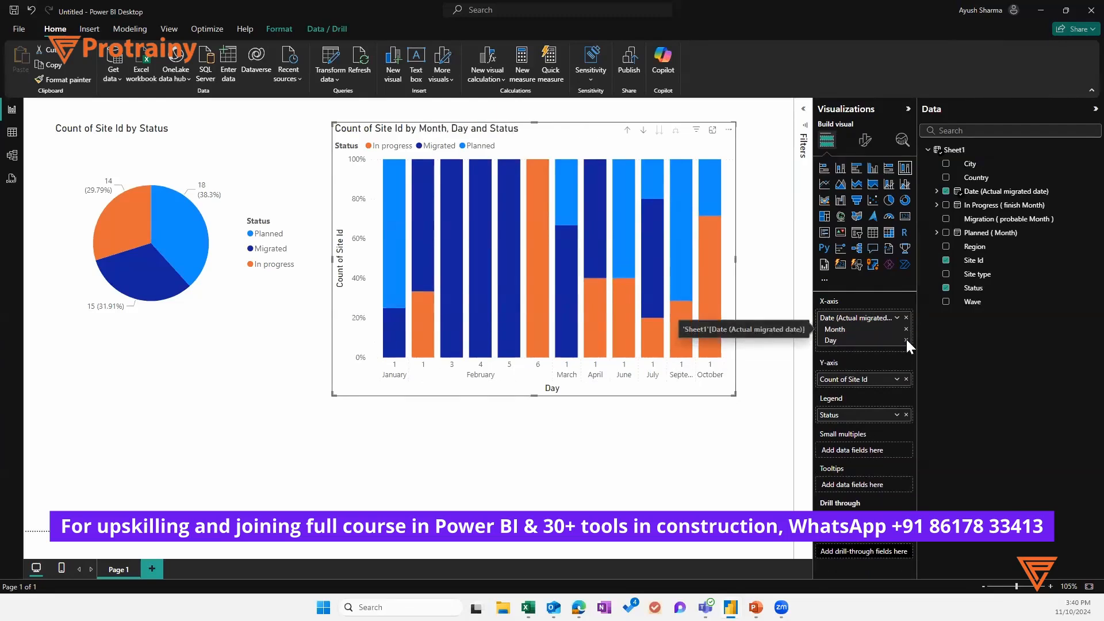
click(906, 339)
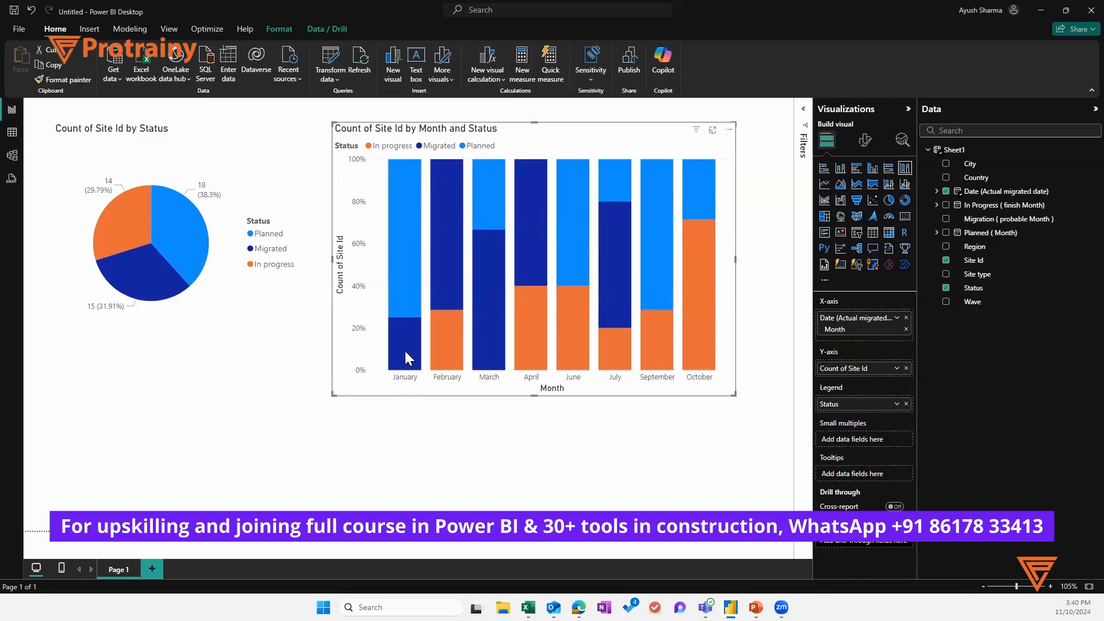
- Make the column chart slightly wider and shorter, and deselect it
mouse_move(406, 353)
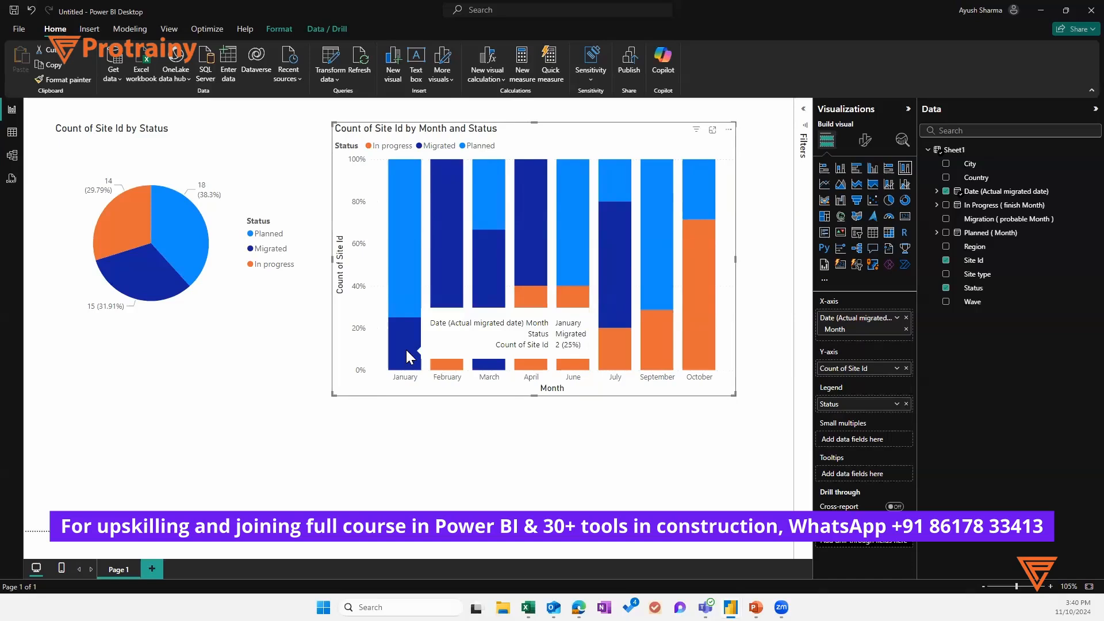
mouse_move(396, 285)
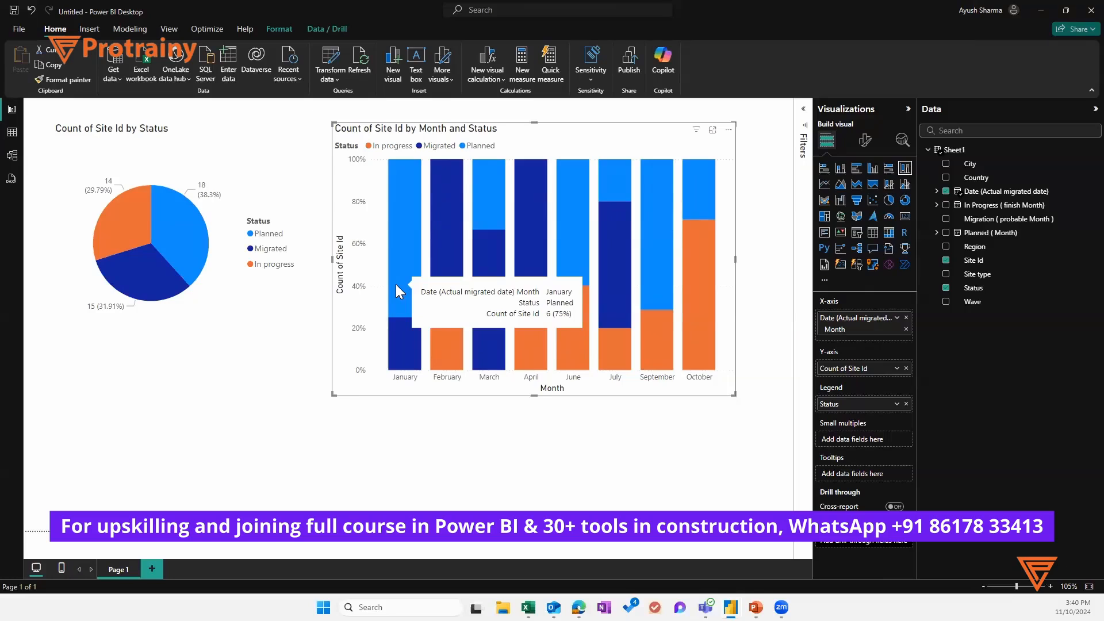
mouse_move(439, 328)
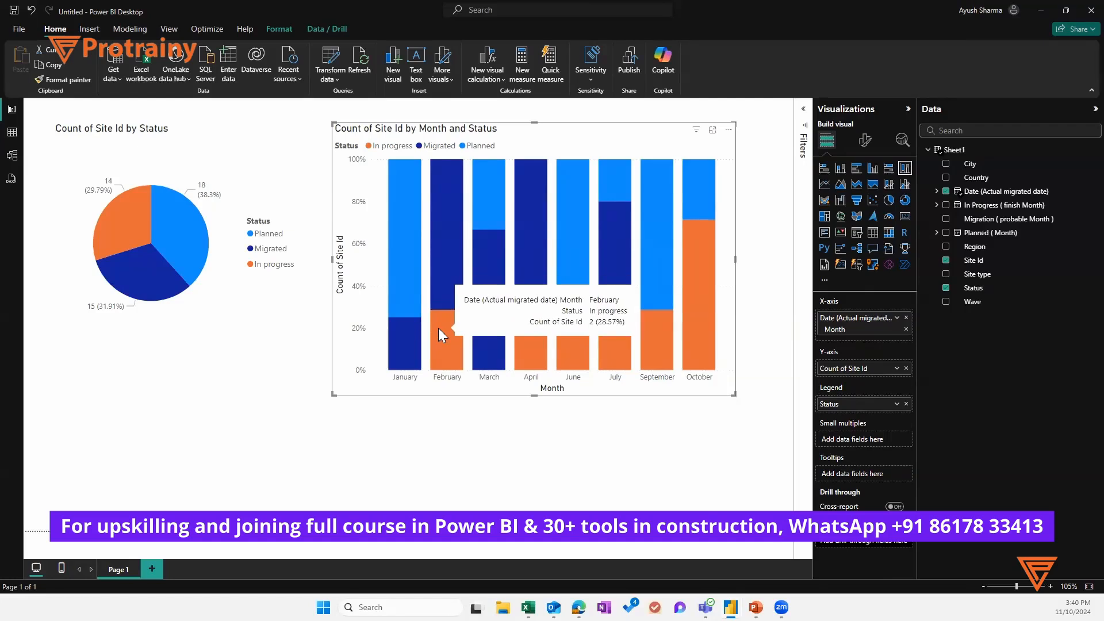
mouse_move(440, 270)
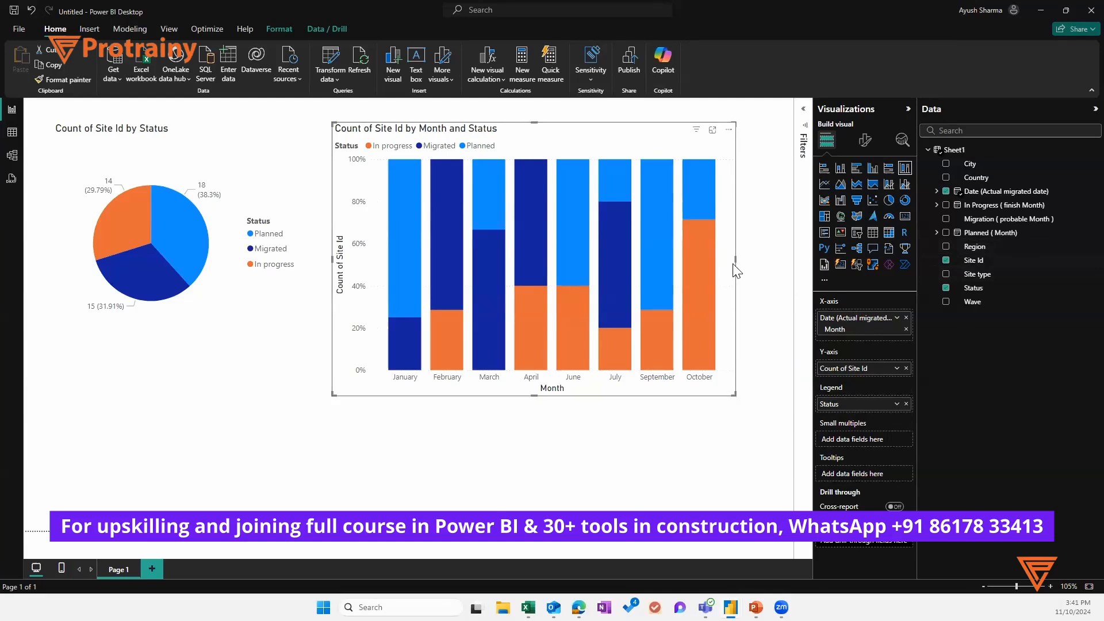
drag(733, 392, 769, 355)
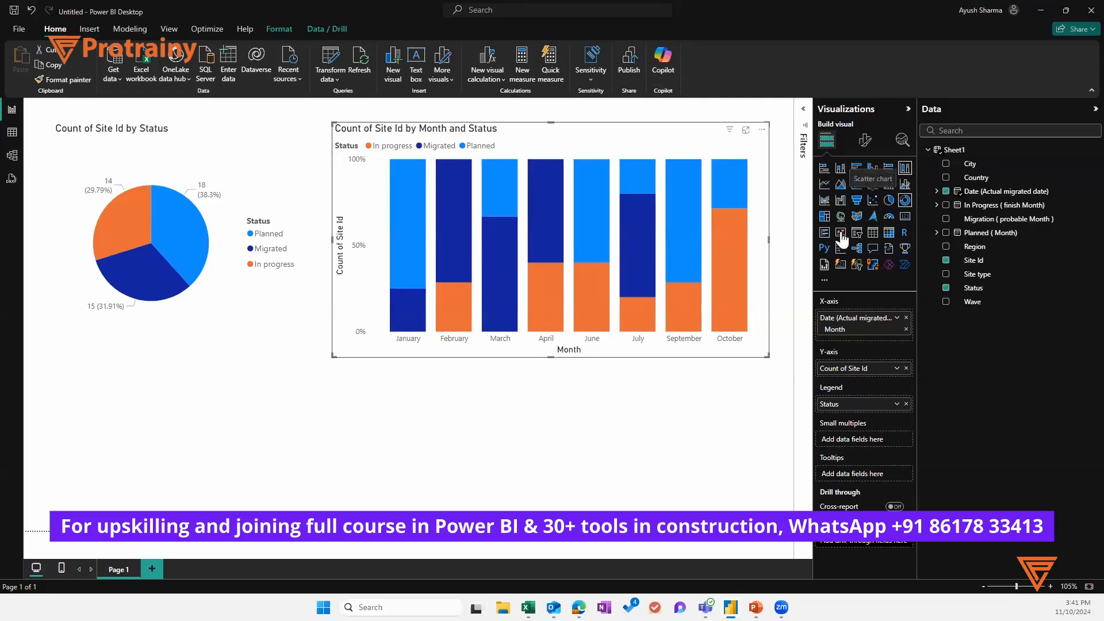
click(615, 463)
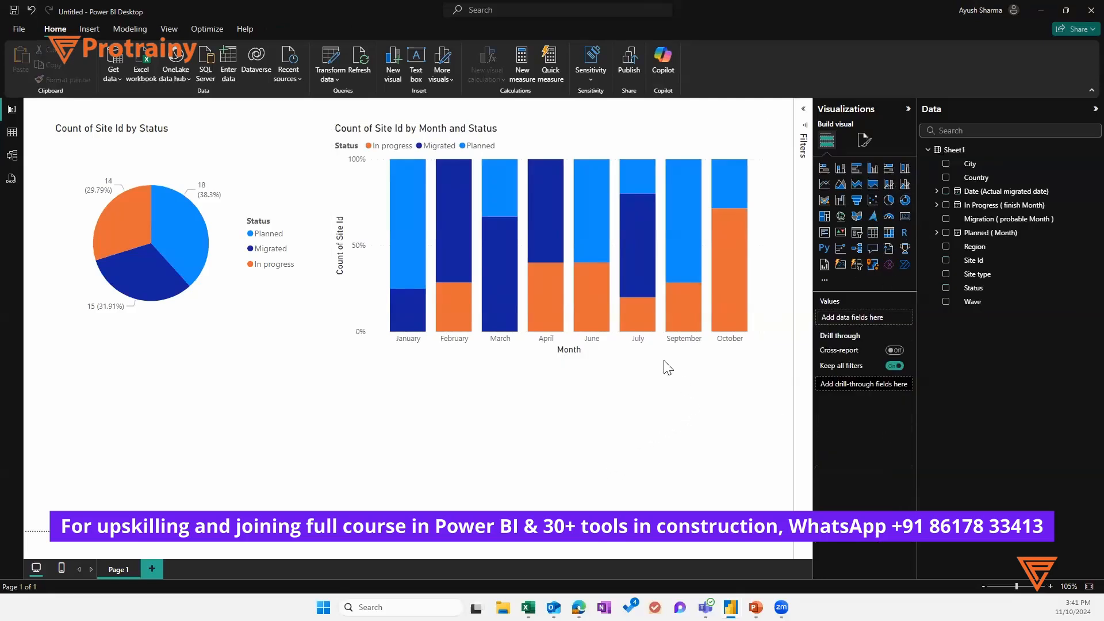
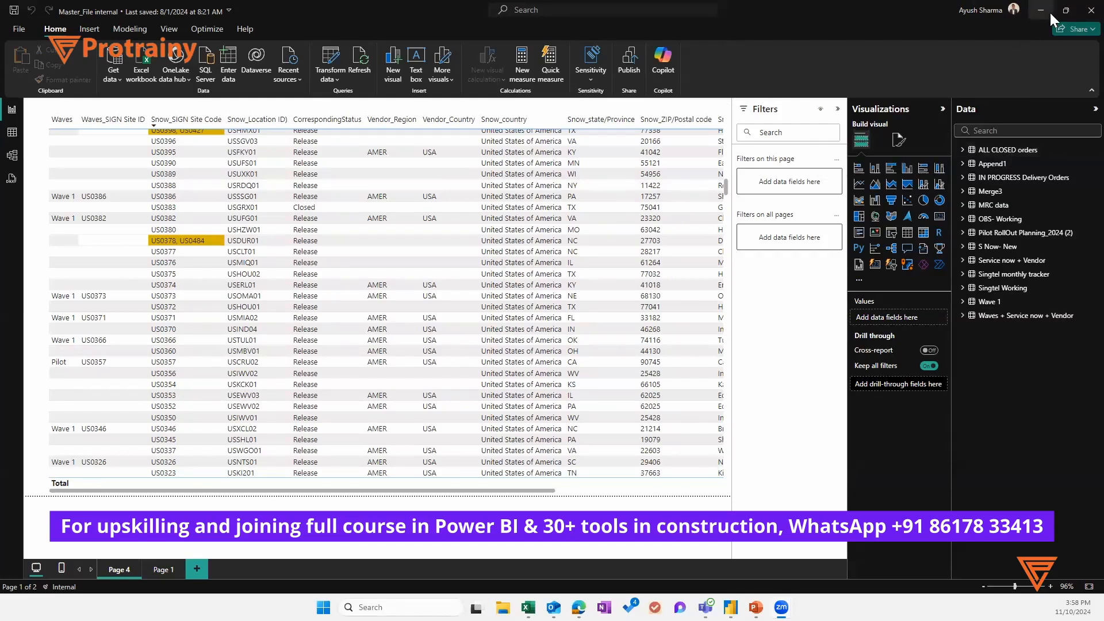
- Switch to the Untitled Power BI report window with the pie and column charts and look at the Sheet1 table
mouse_move(730, 608)
click(732, 581)
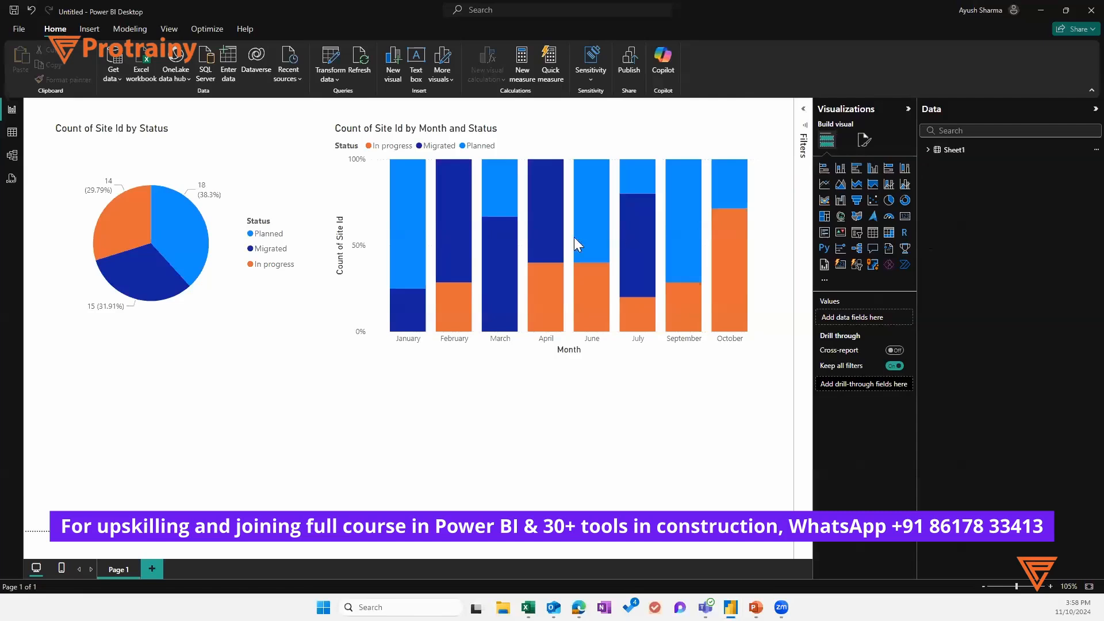
click(926, 150)
click(947, 151)
- Connect to the Data Steward PROD.xlsx Excel workbook and load its All Projects sheet into the report
click(111, 82)
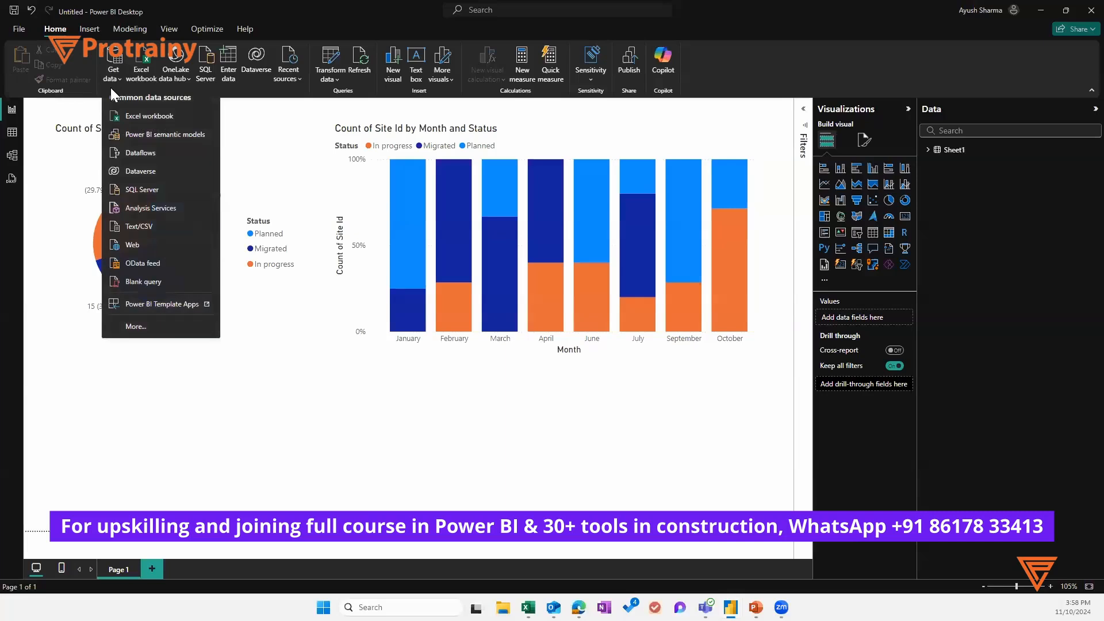
click(148, 113)
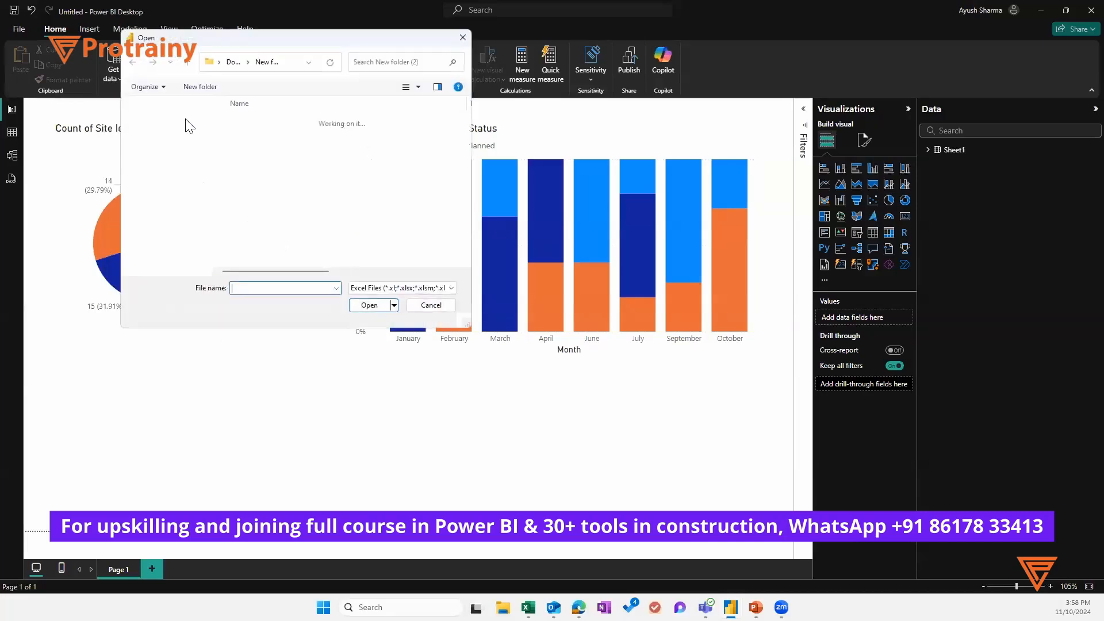
right_click(246, 143)
click(231, 173)
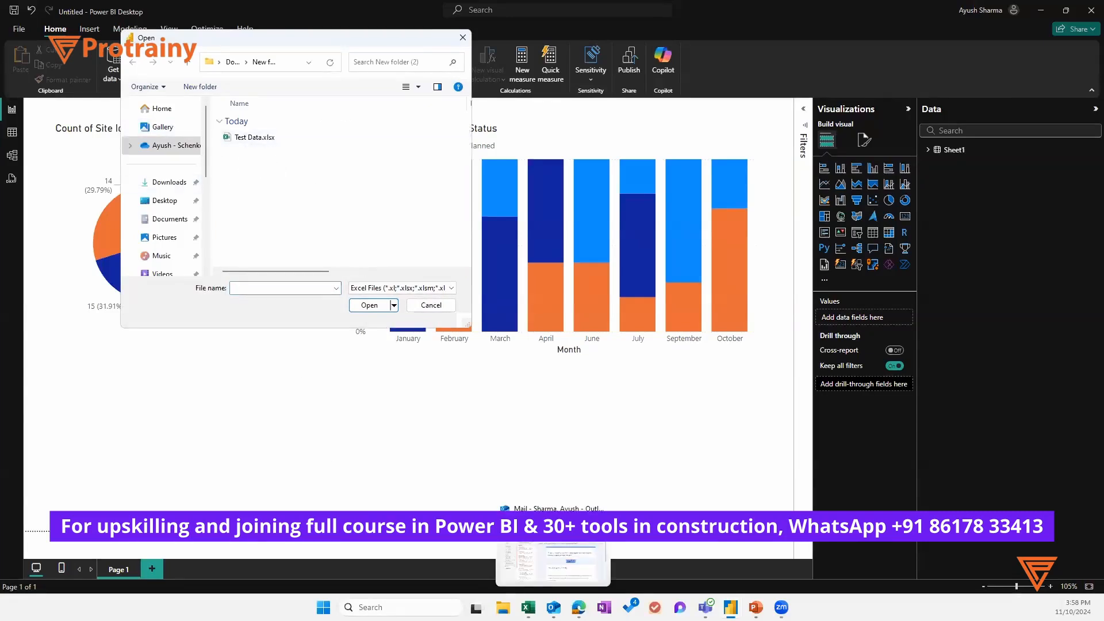
click(503, 607)
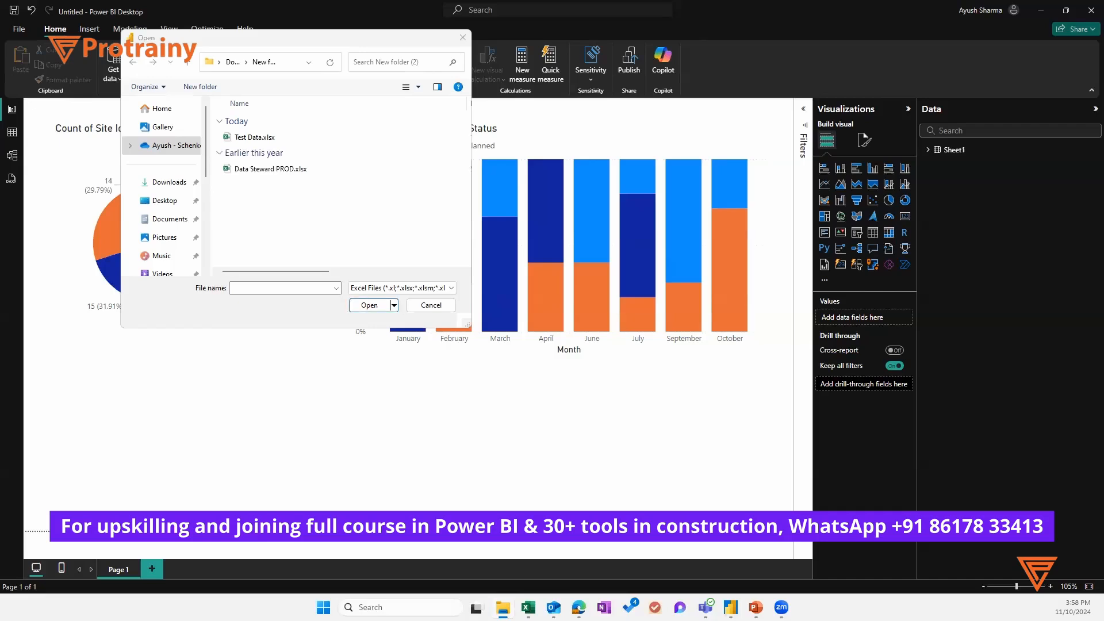
click(260, 173)
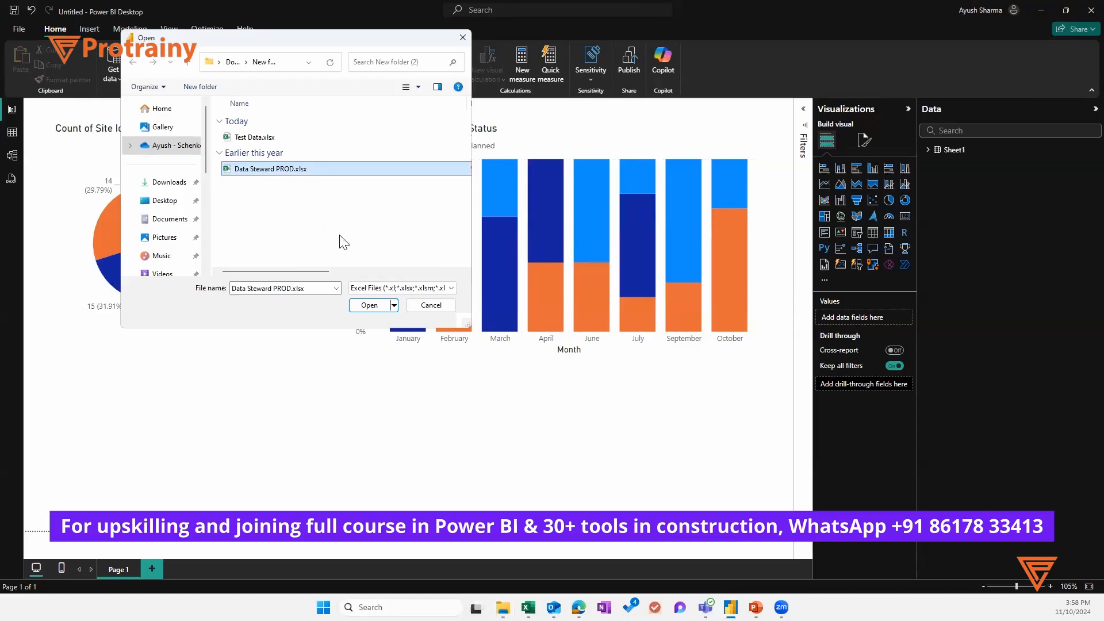
click(368, 305)
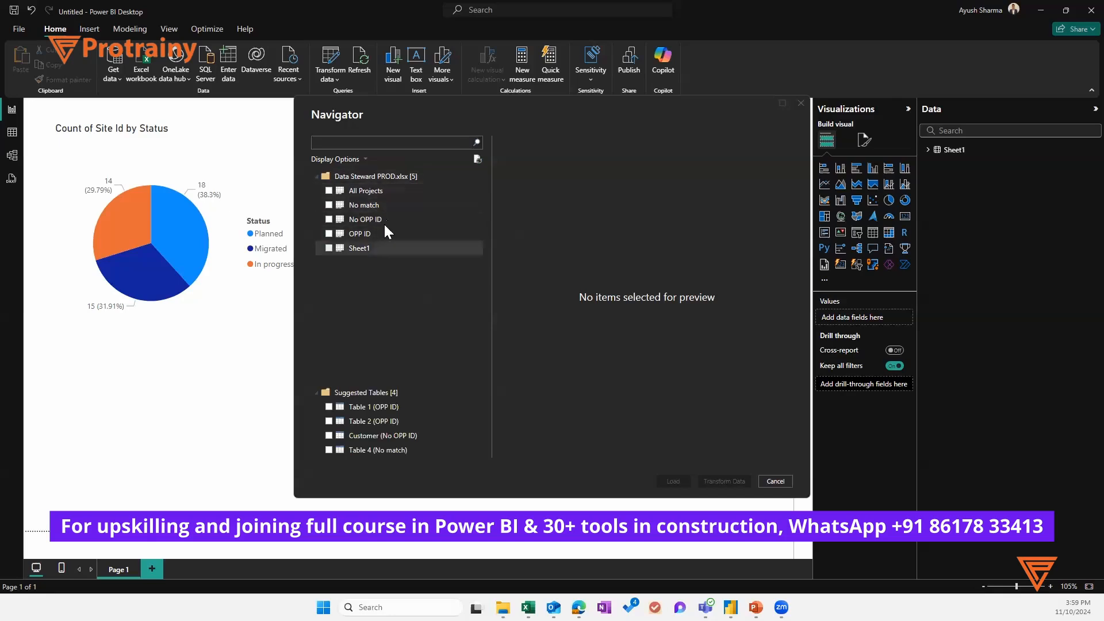
click(329, 192)
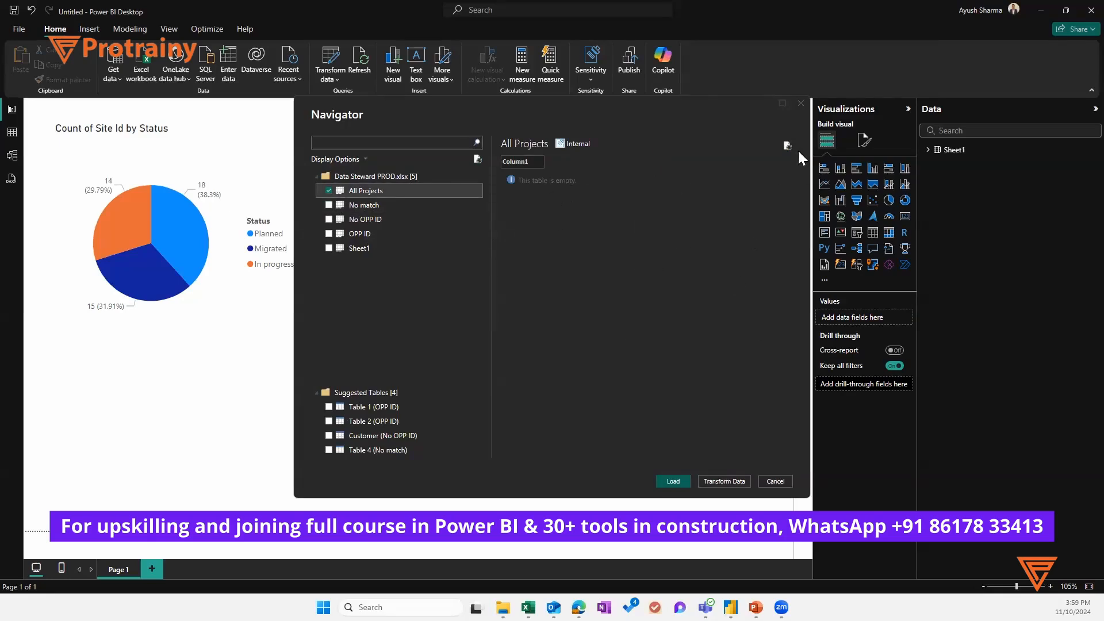
click(674, 481)
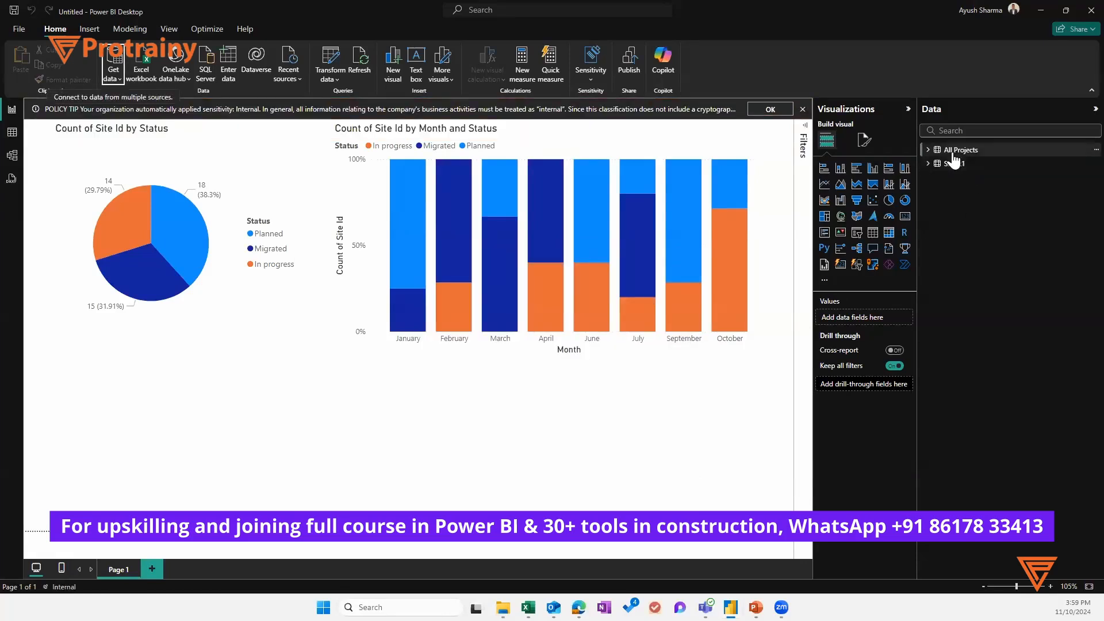
- View the fields of the All Projects table and dismiss the policy tip
click(958, 151)
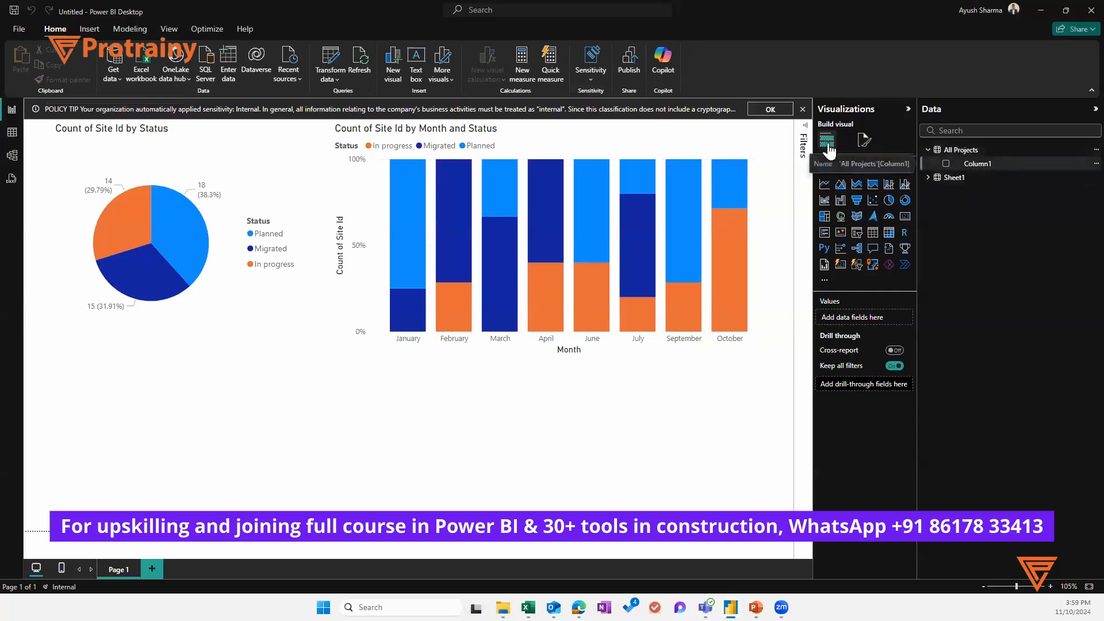
click(802, 109)
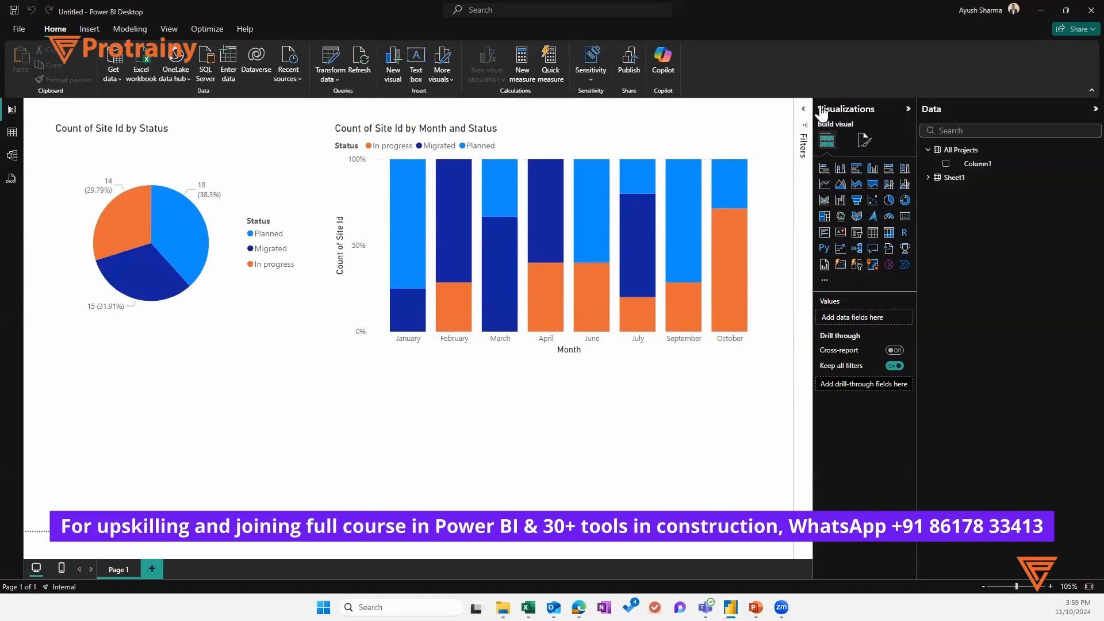
click(928, 150)
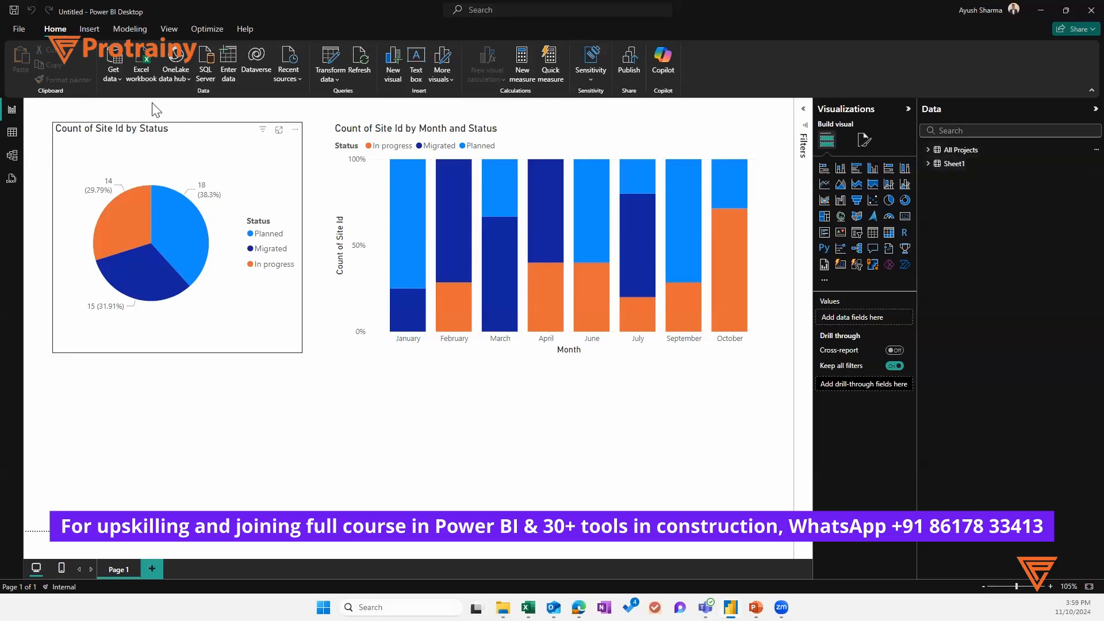
- Import Sheet1 of the Test Data.xlsx Excel workbook for transformation in Power Query Editor and maximize the editor window
click(116, 80)
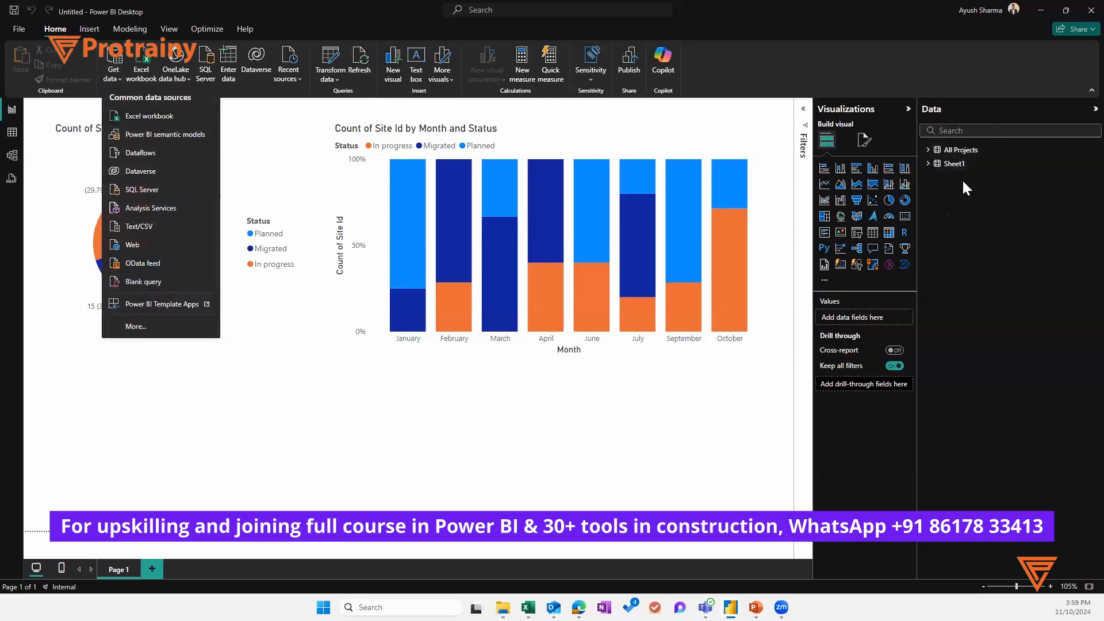
click(464, 451)
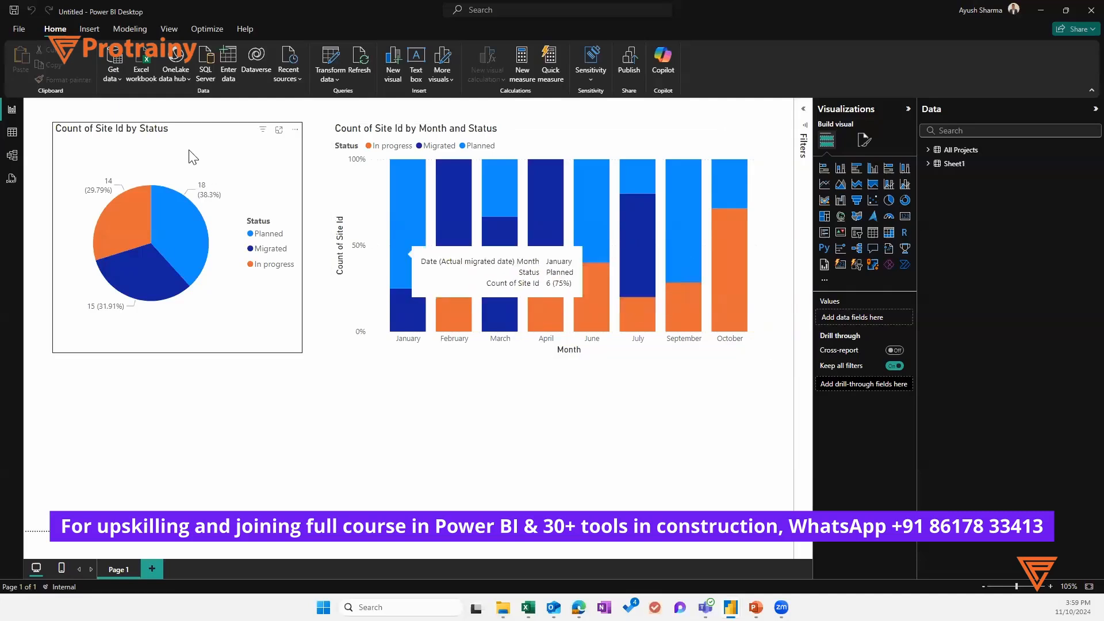
click(117, 83)
click(173, 109)
click(322, 137)
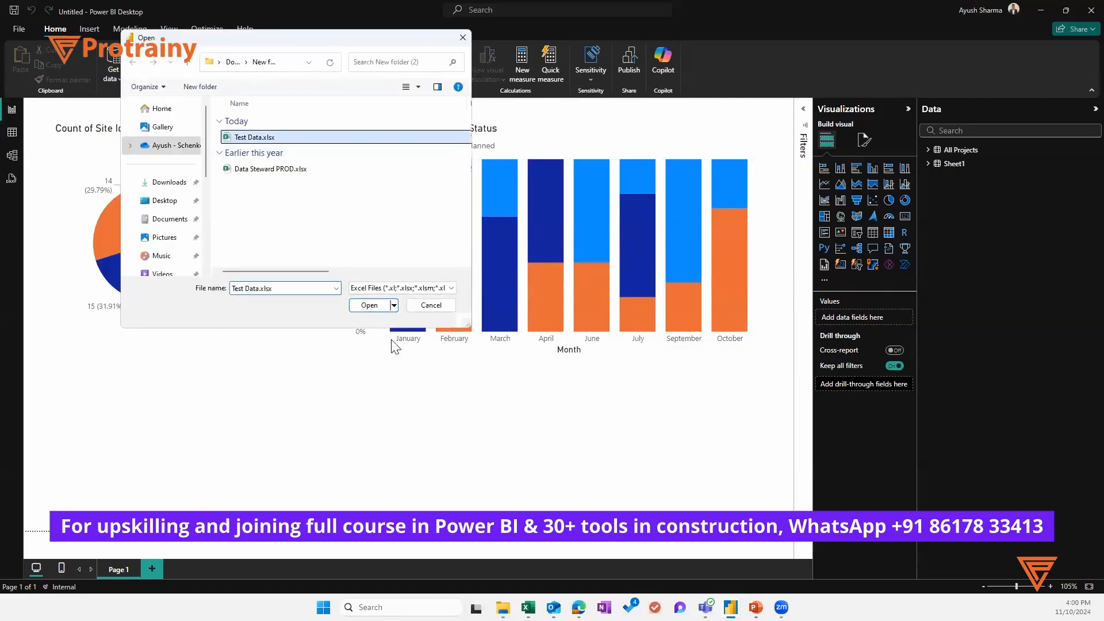
click(379, 310)
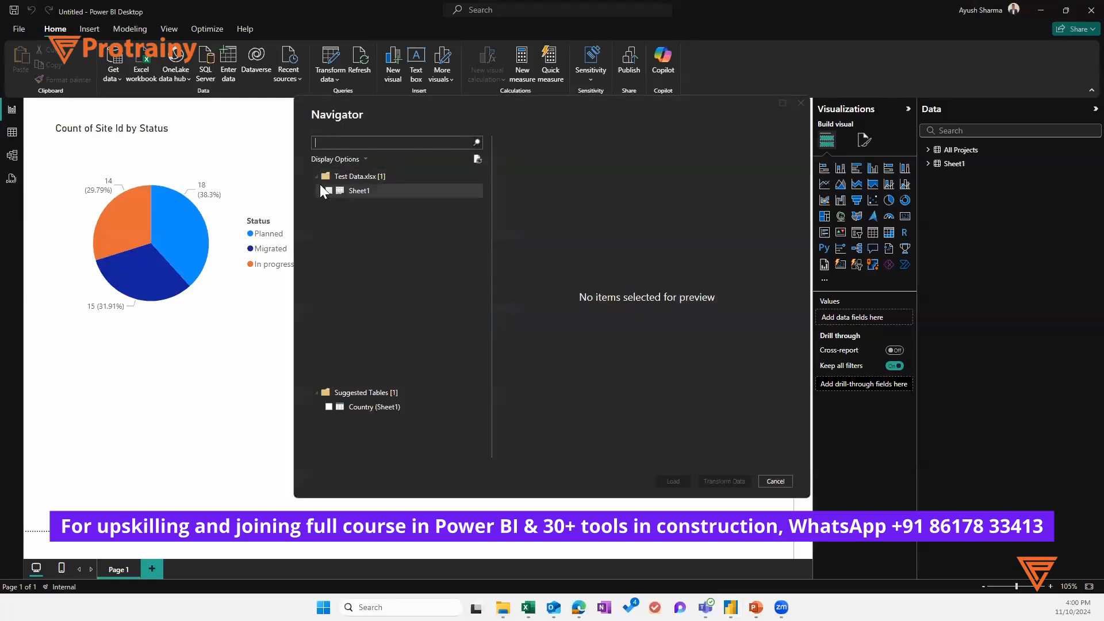
click(328, 190)
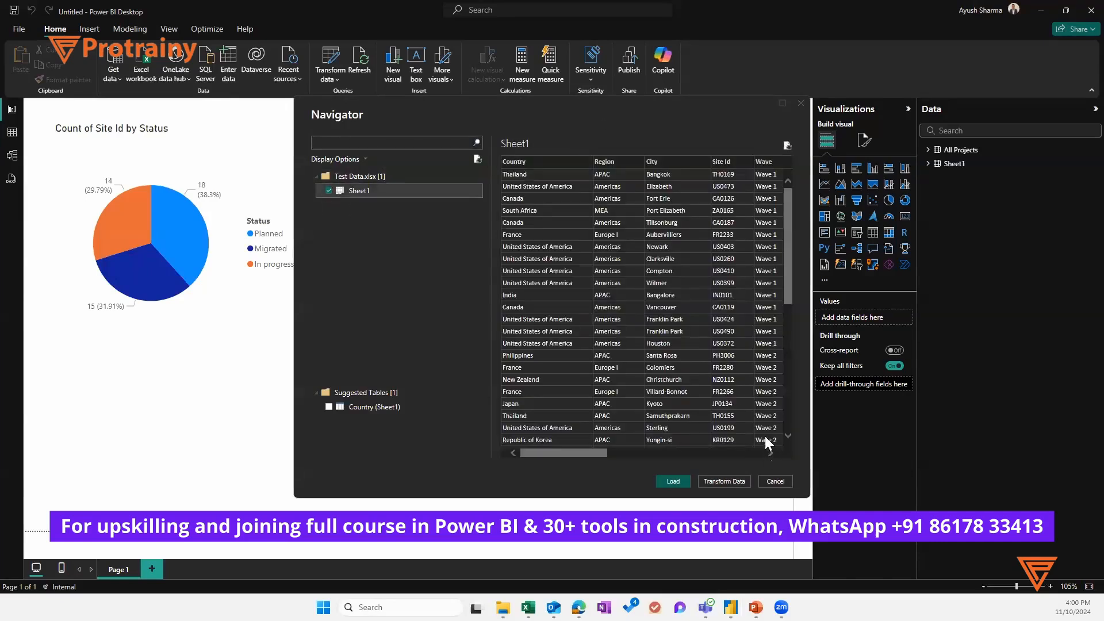
click(722, 481)
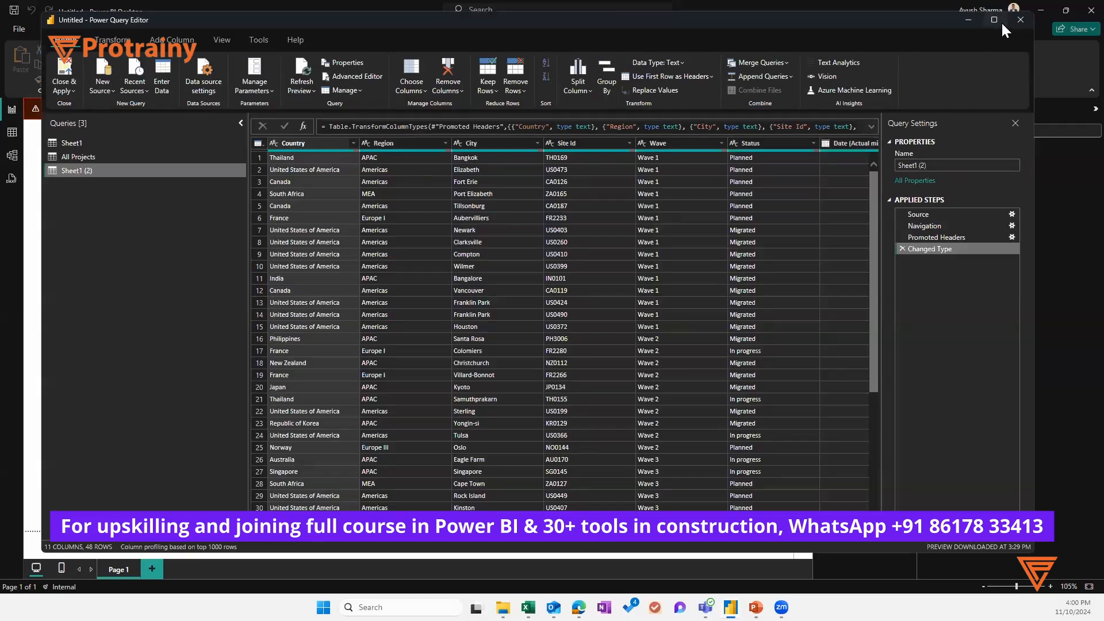
click(1001, 23)
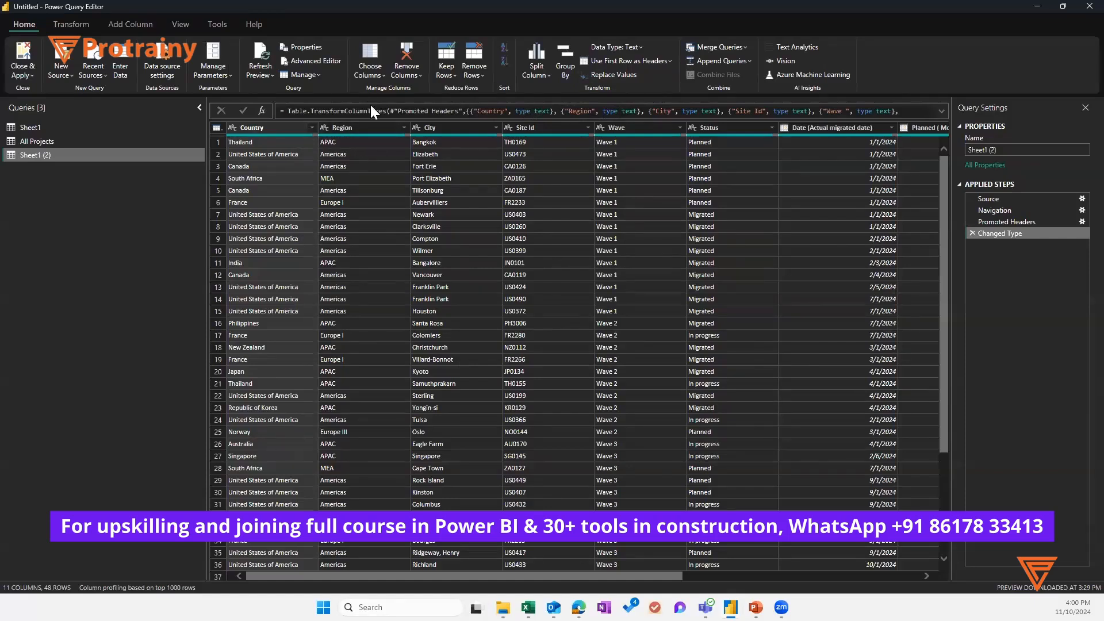
- Remove the Country column from the Sheet1 (2) query
click(275, 131)
click(403, 74)
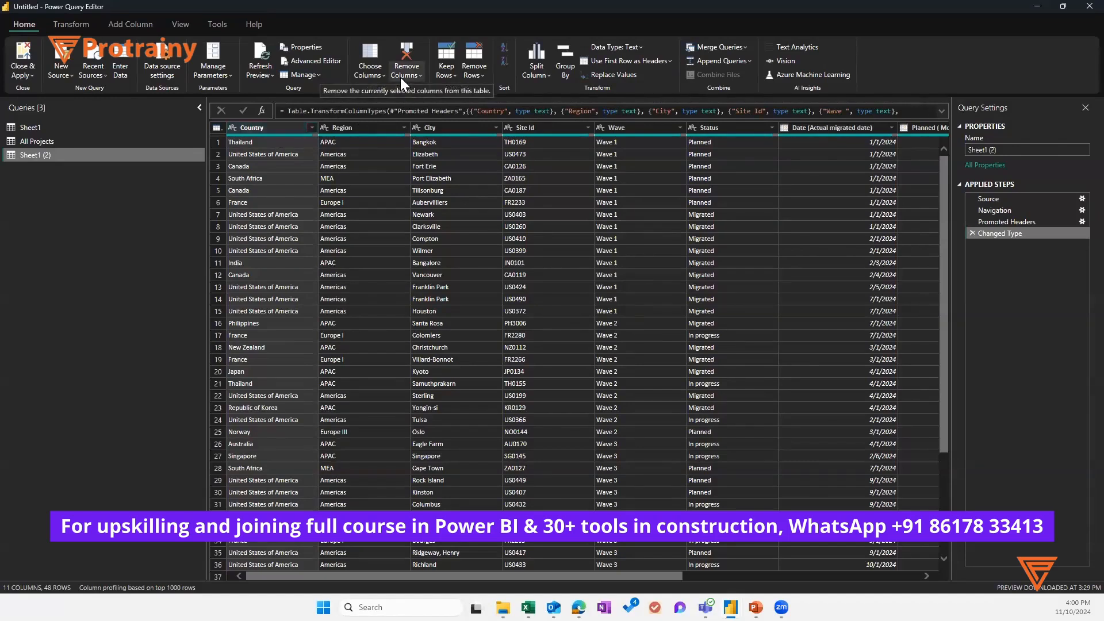
click(423, 91)
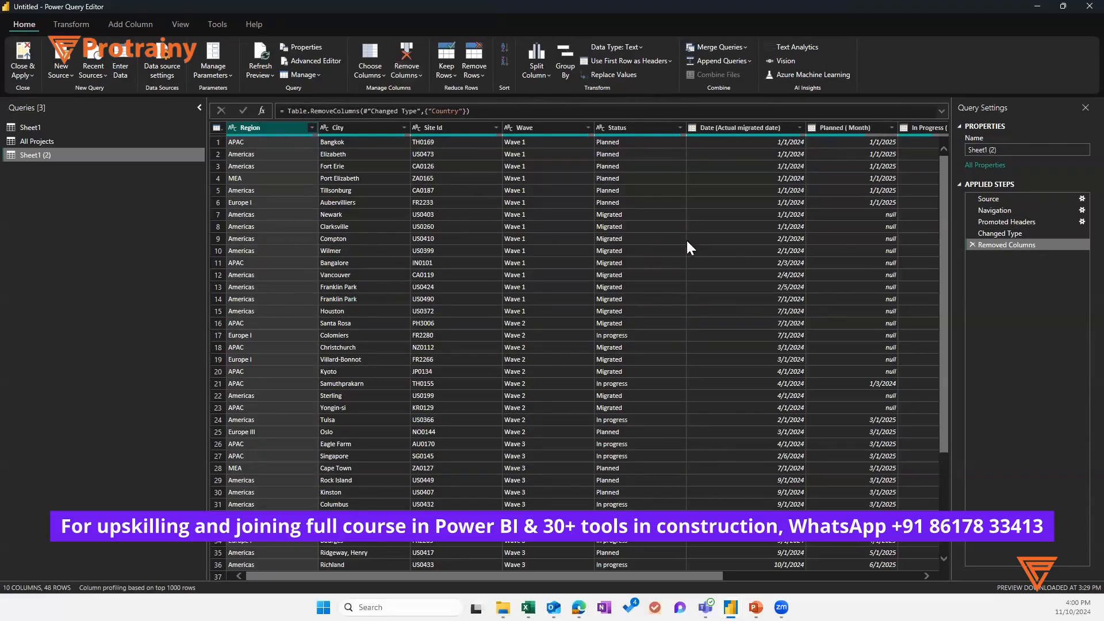
- Delete the Removed Columns step from the Sheet1 (2) query and narrow the query list
click(973, 246)
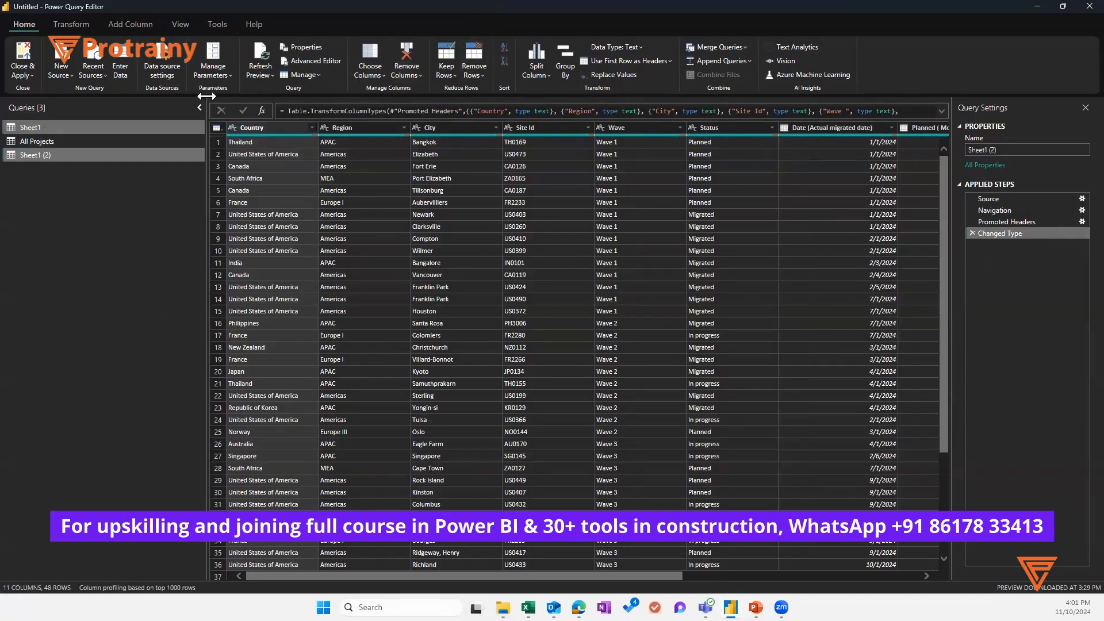
drag(177, 103, 167, 105)
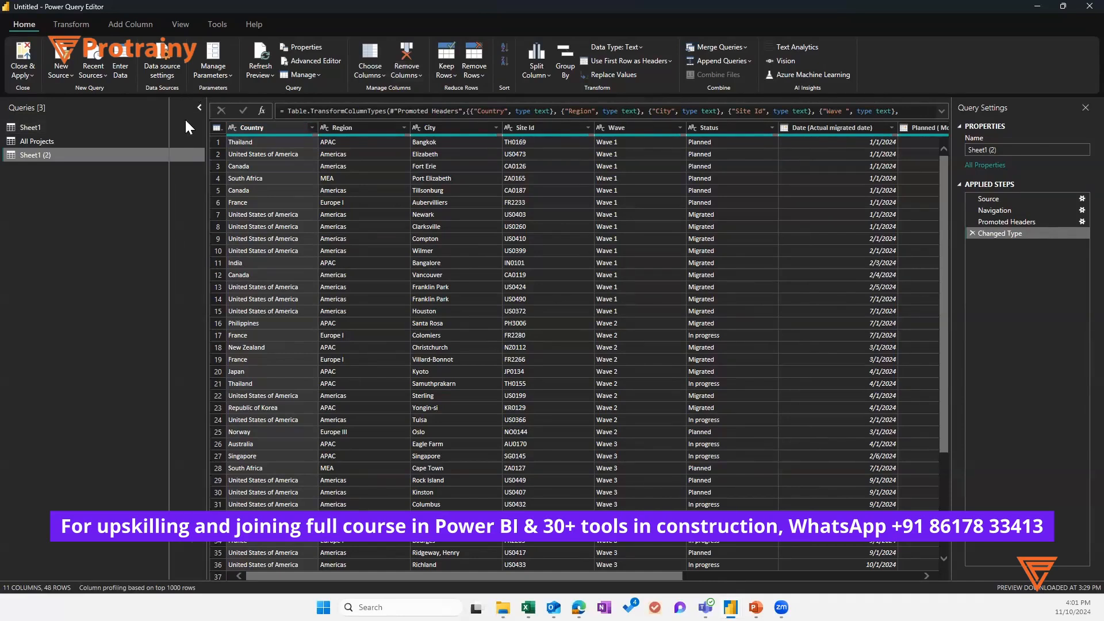
scroll(734, 292, down, 1)
scroll(734, 297, up, 1)
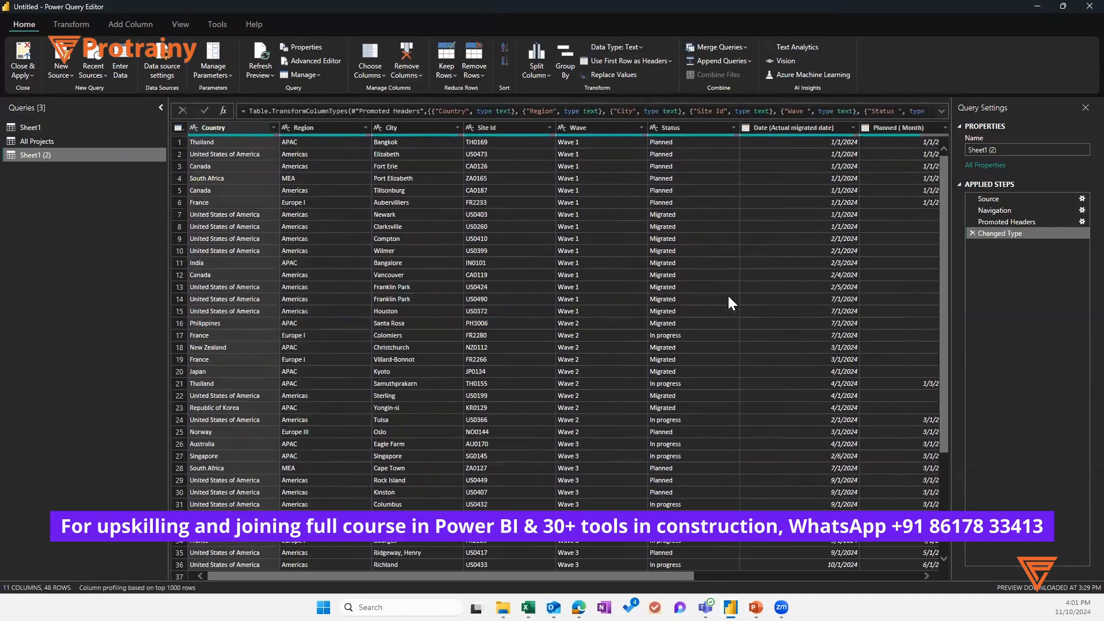
- View the data type options available for the Date (Actual migrated date) column without changing its type
click(799, 126)
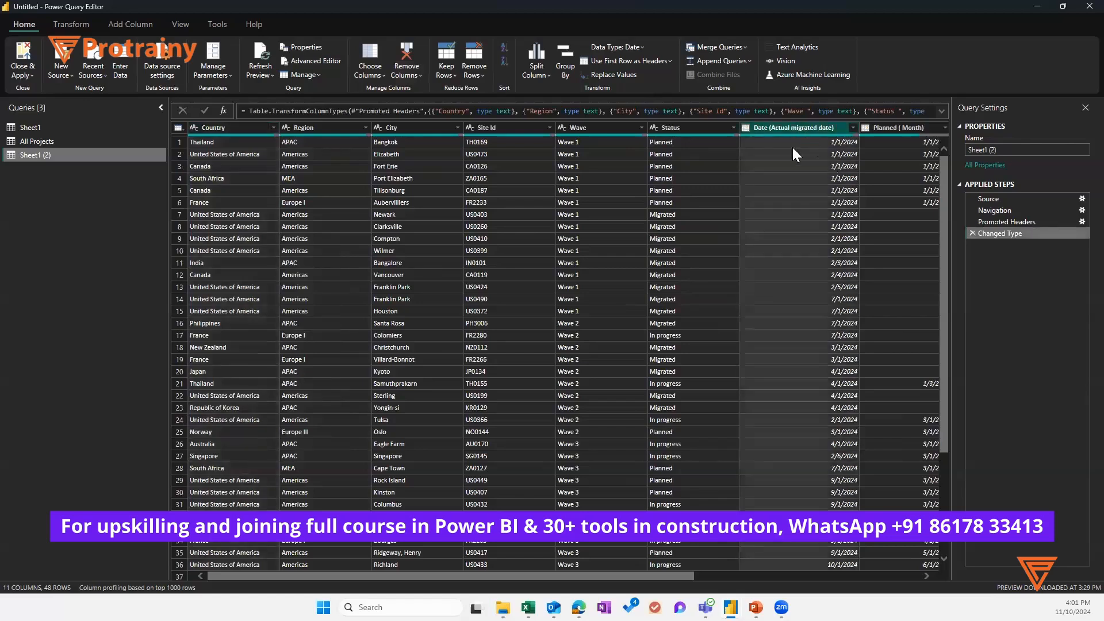
click(744, 130)
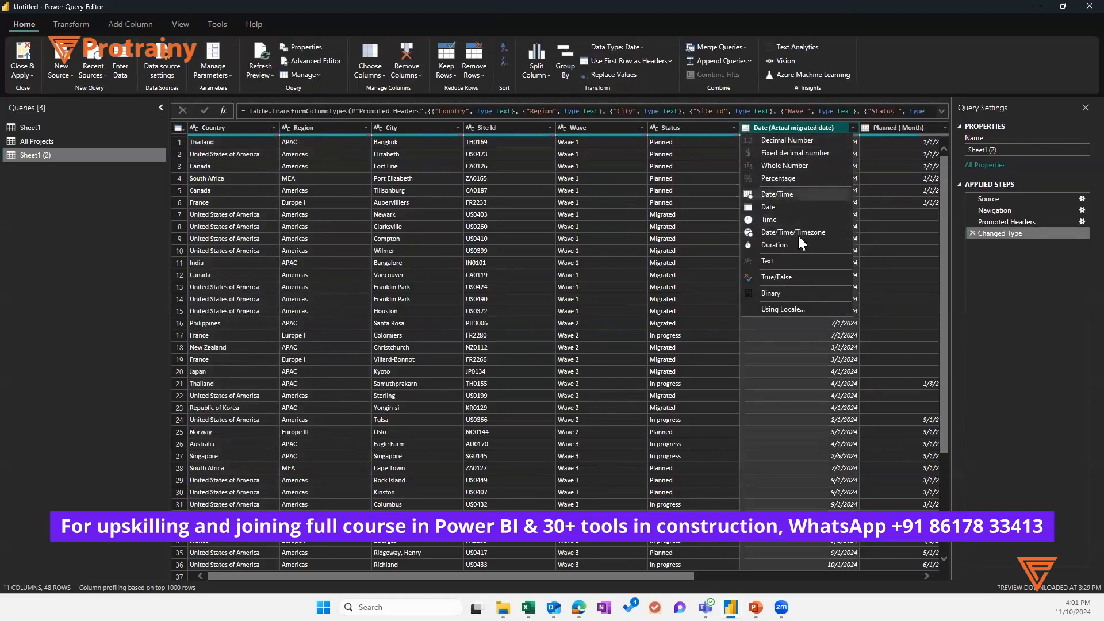
click(588, 192)
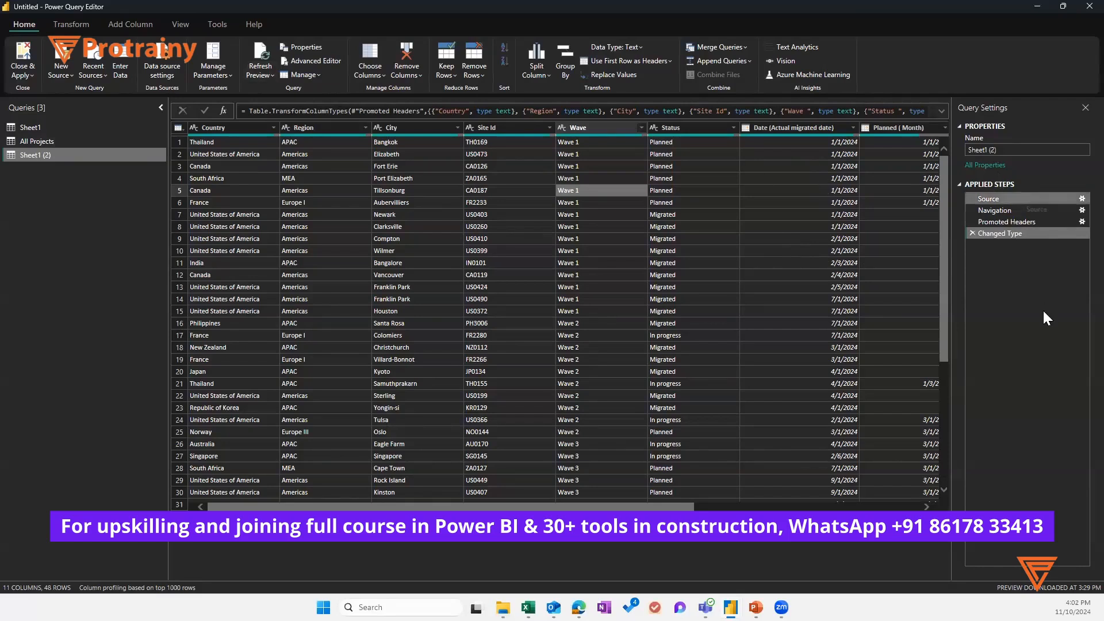
- Apply the query changes to the report and open its model view
click(17, 74)
click(38, 92)
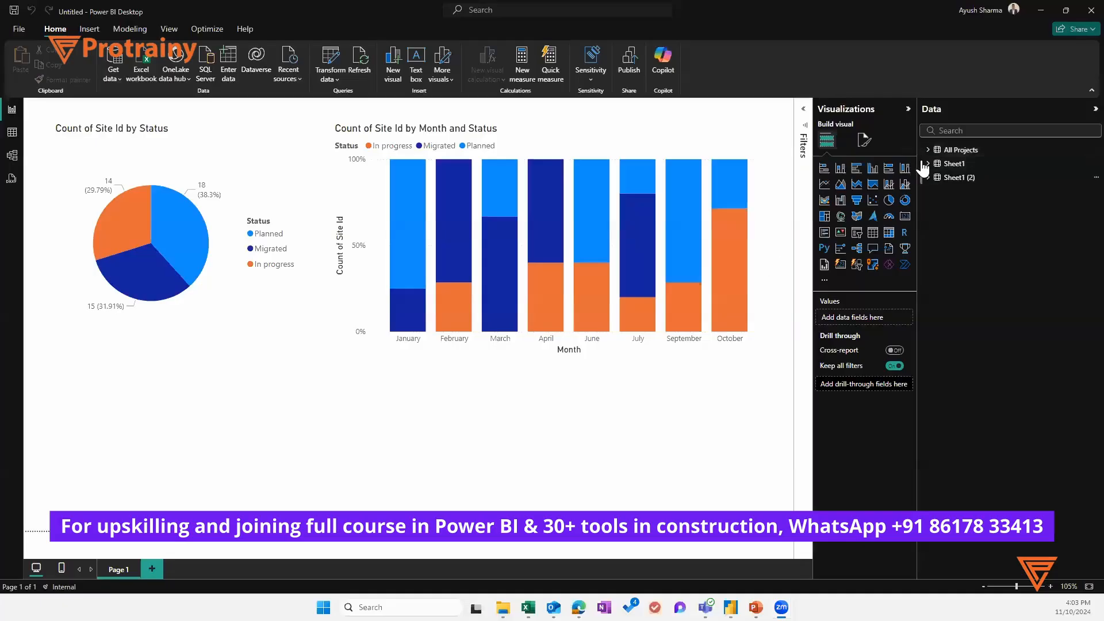
click(923, 167)
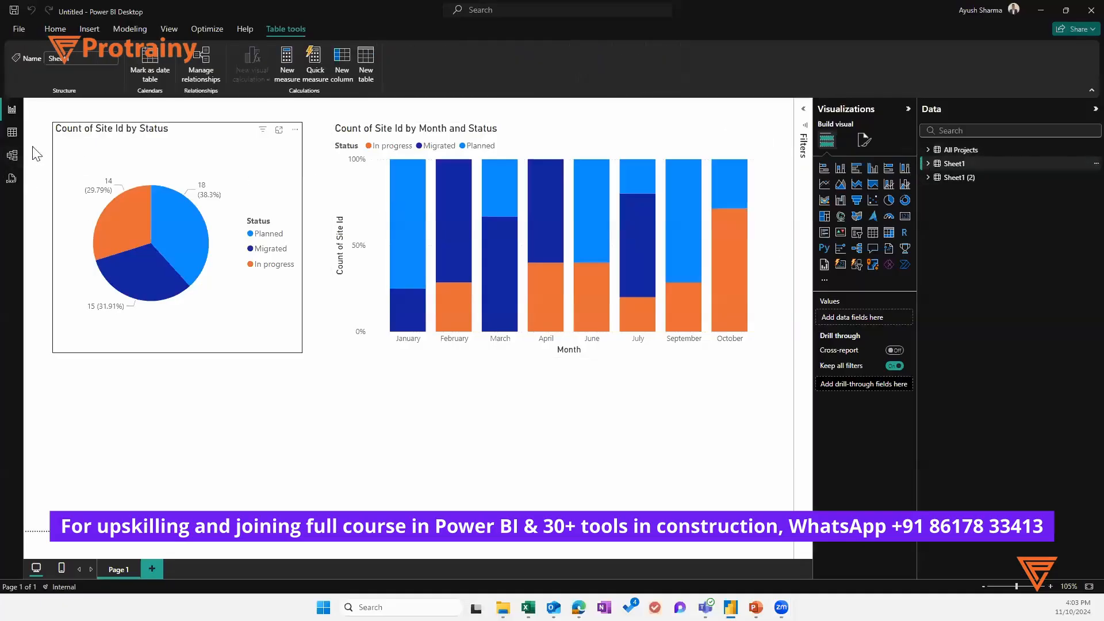
click(13, 133)
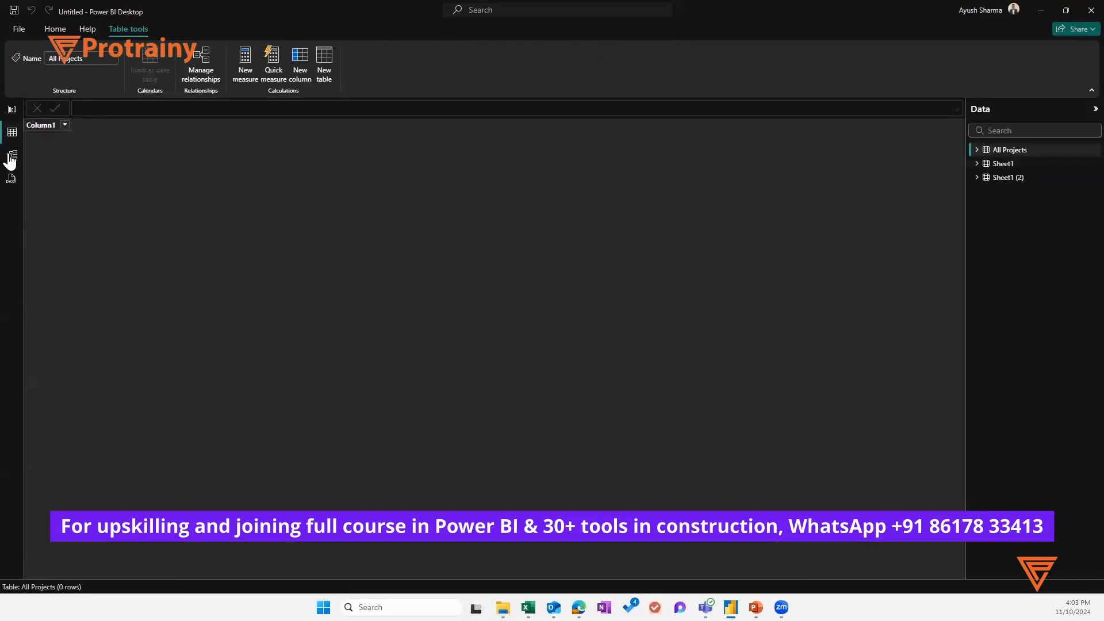
click(13, 155)
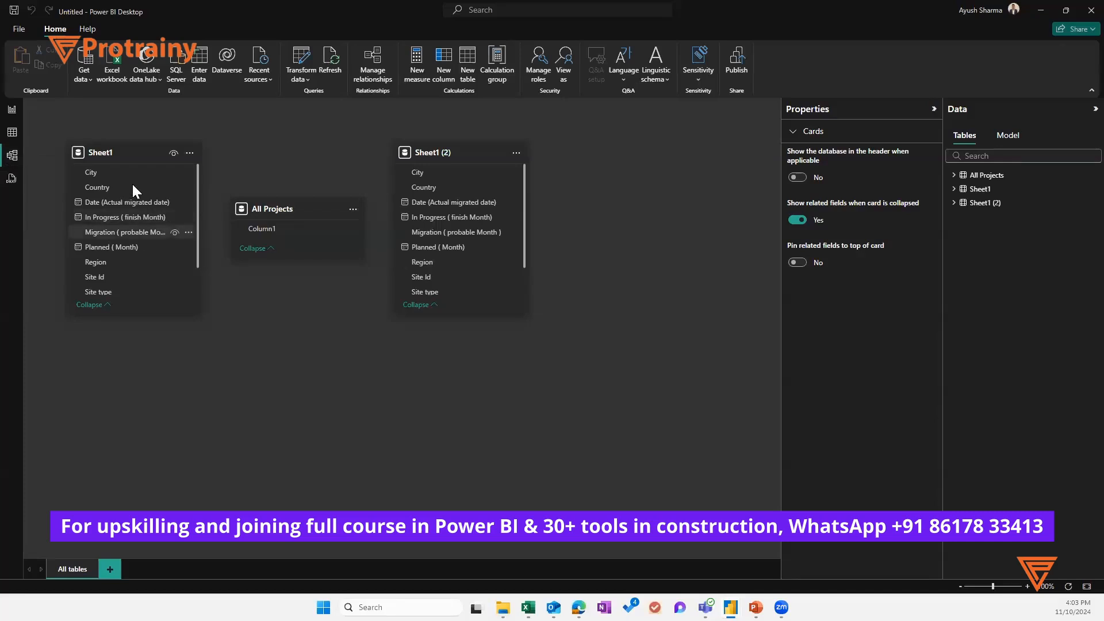
- Examine the cardinality options for a relationship between the Country fields of Sheet1 and Sheet1 (2), and discard the relationship
drag(110, 190, 438, 185)
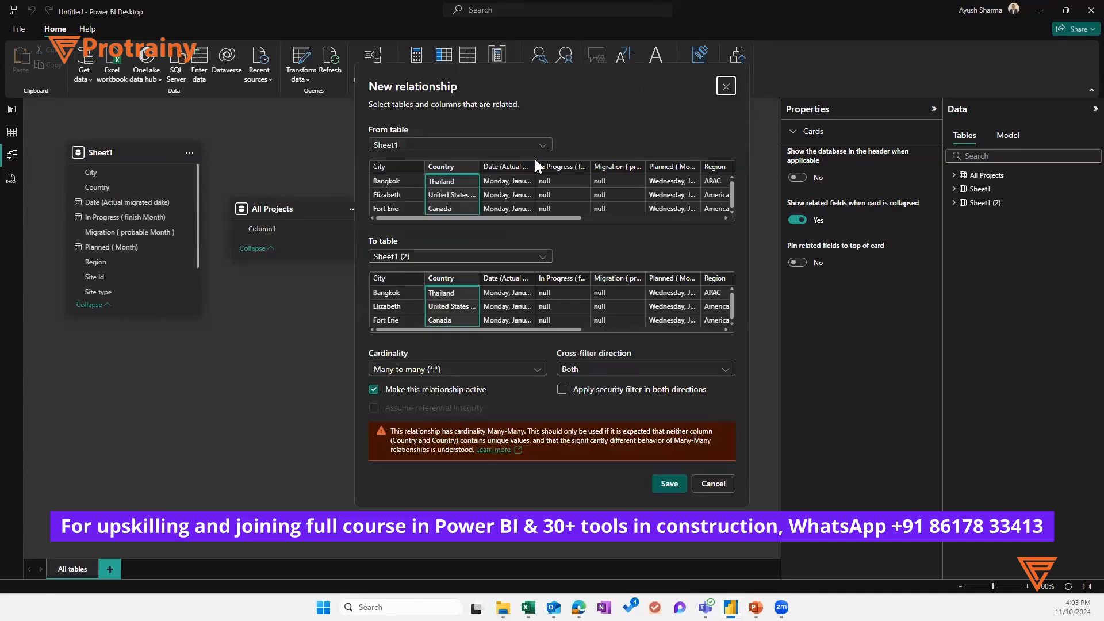
click(506, 369)
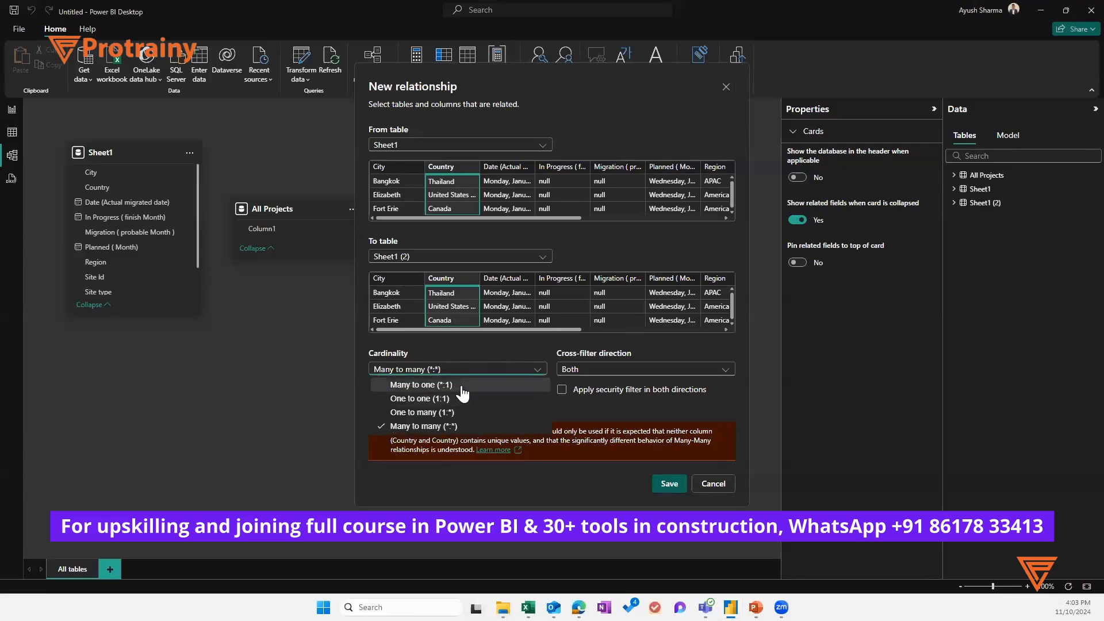
click(712, 483)
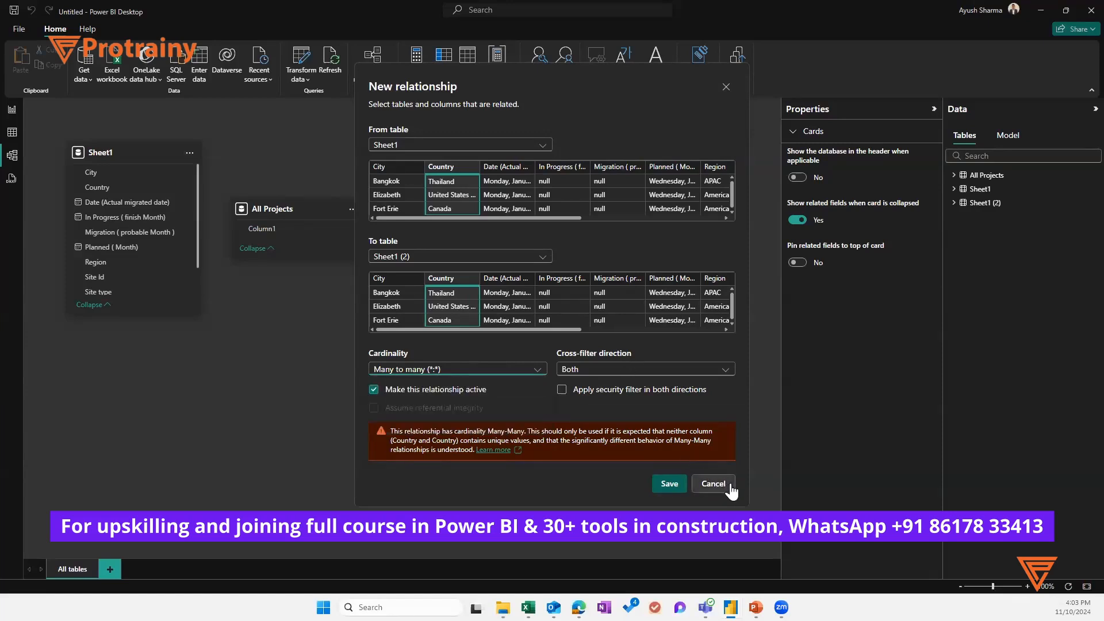
click(728, 485)
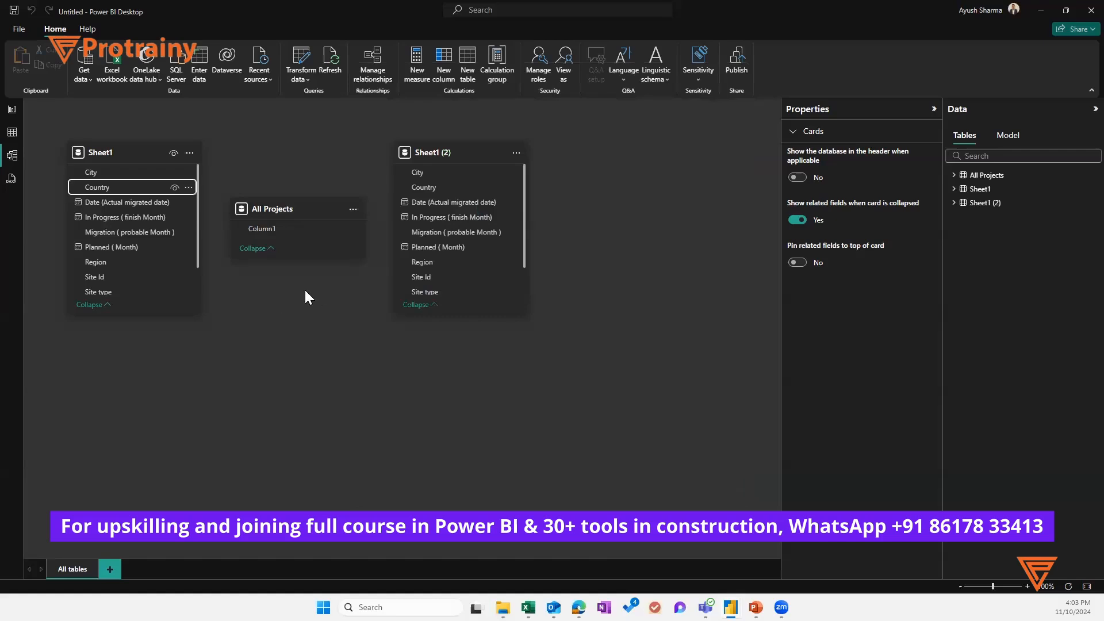
- Switch to the Master_File internal report and examine the table relationships in its model
scroll(444, 268, down, 1)
click(961, 586)
click(960, 587)
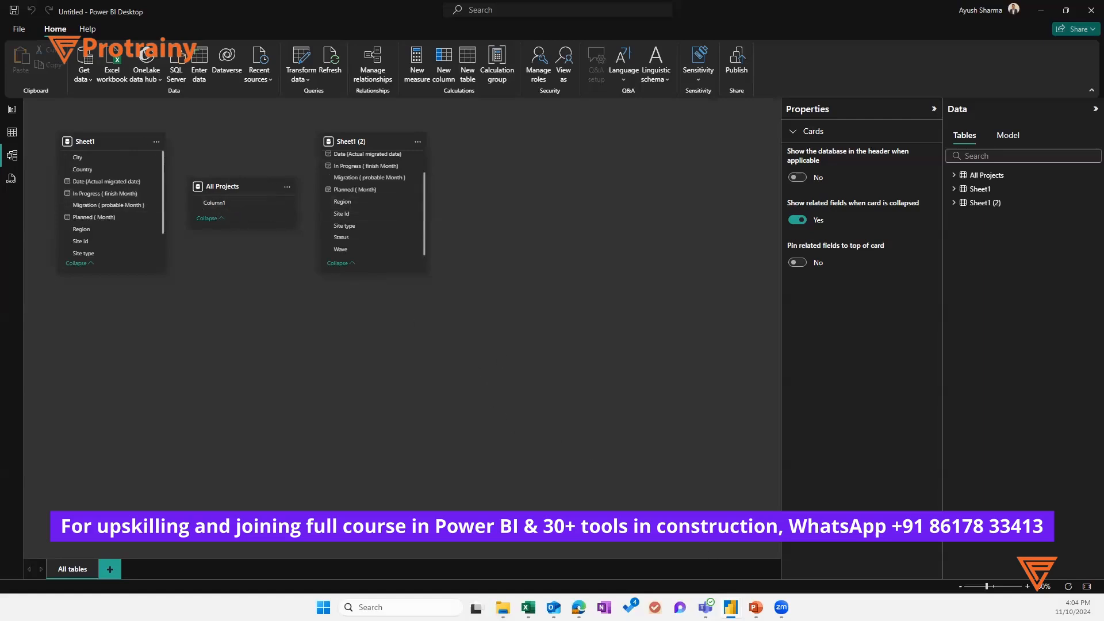
mouse_move(730, 607)
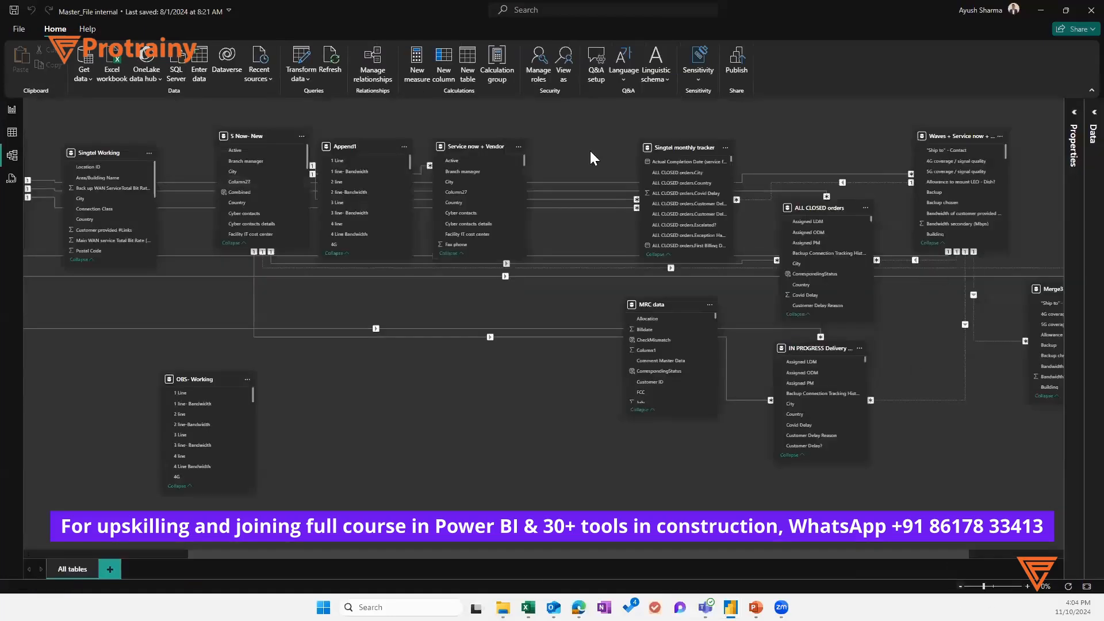
scroll(592, 158, down, 1)
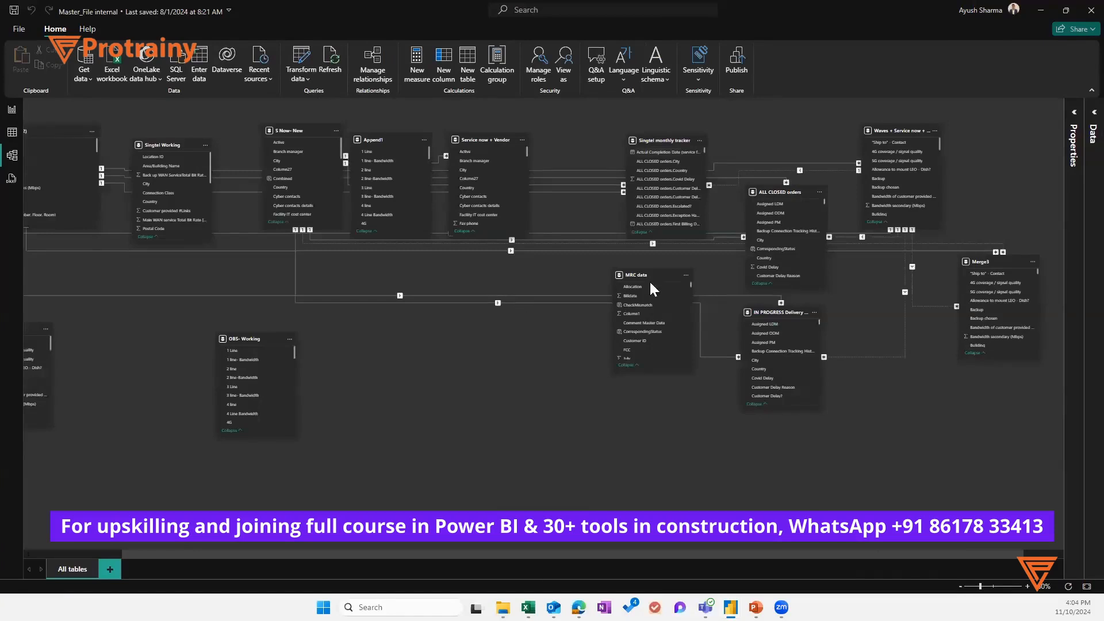
scroll(199, 226, down, 1)
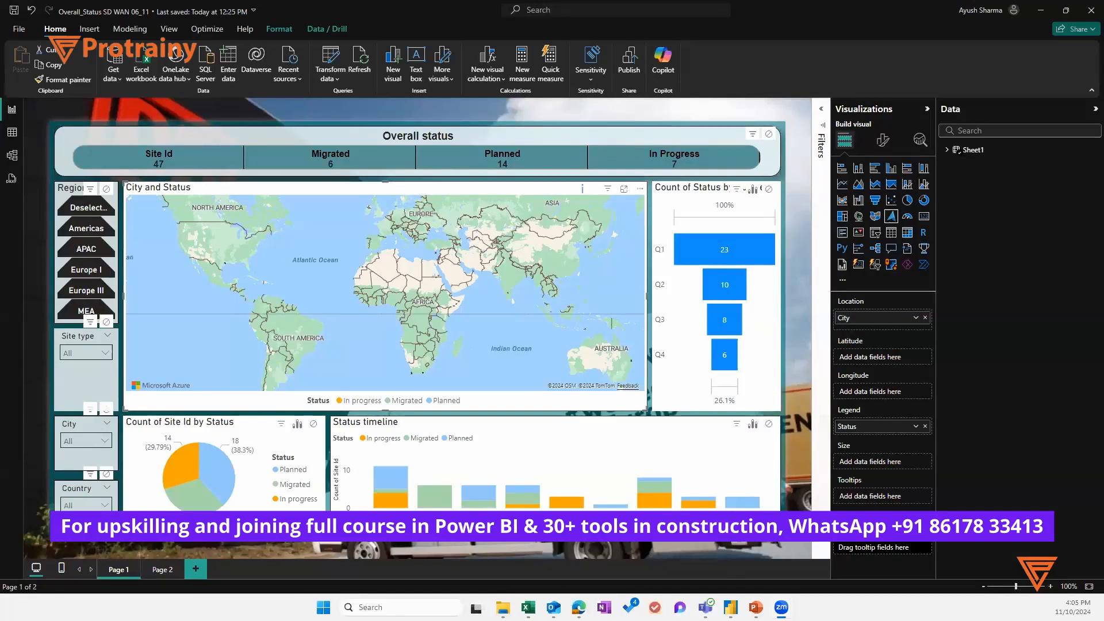
- Return to the untitled report's page and remove Status from the legend of the Count of Site Id by Status pie chart
click(731, 607)
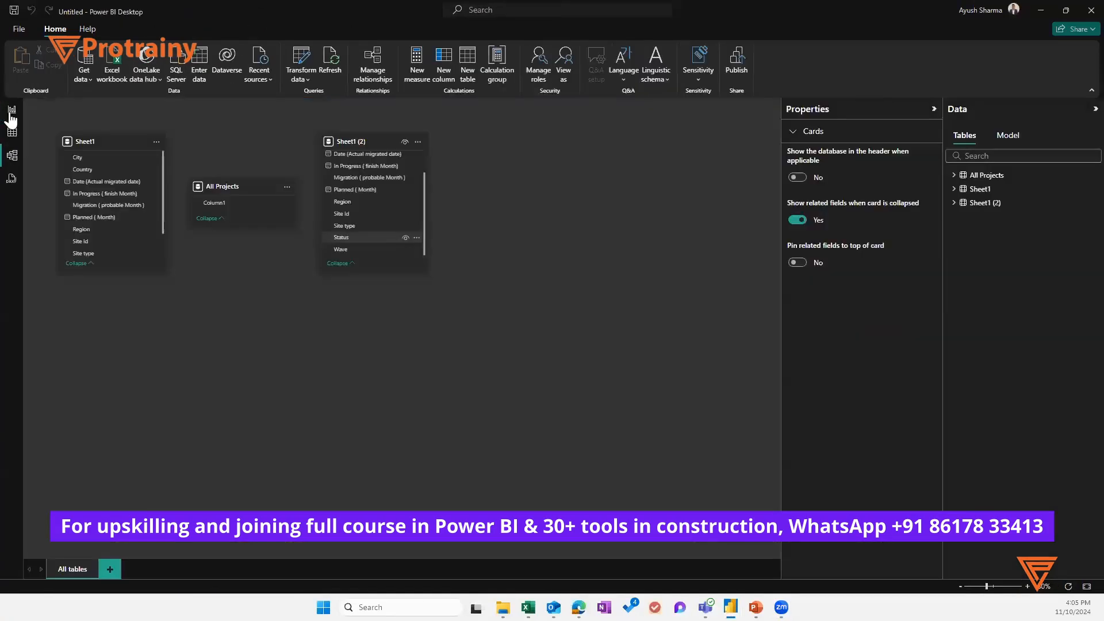
click(10, 112)
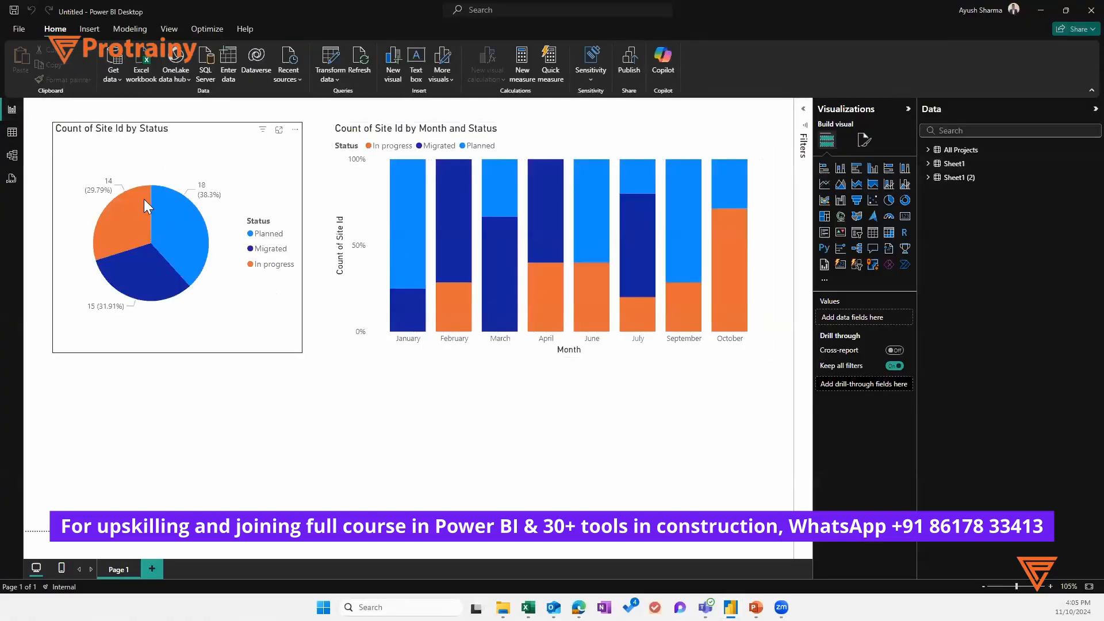
click(288, 313)
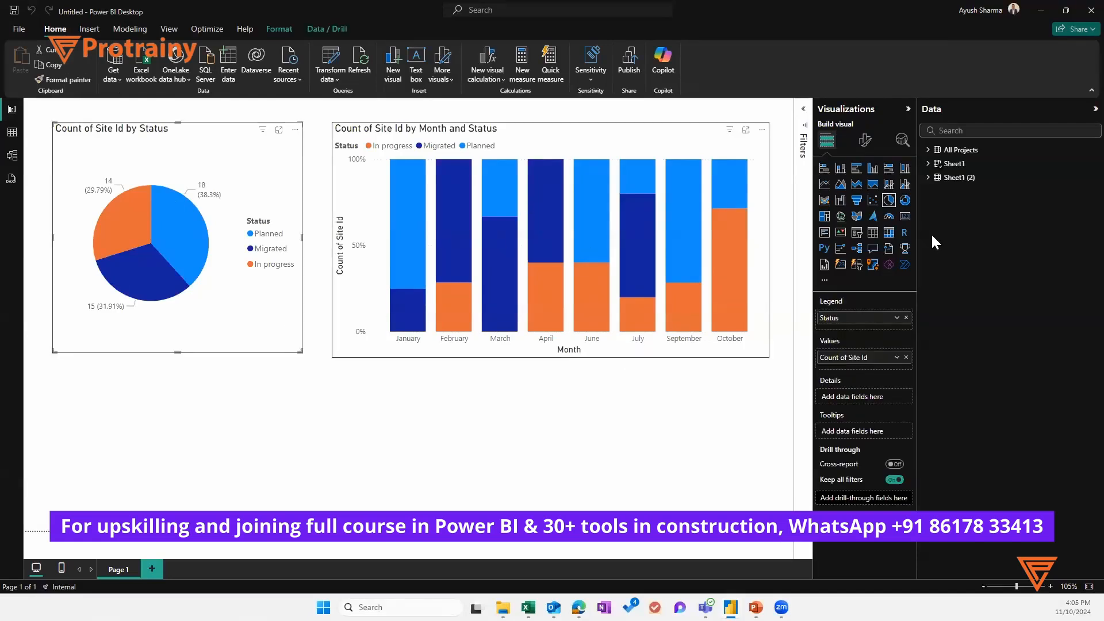
click(907, 317)
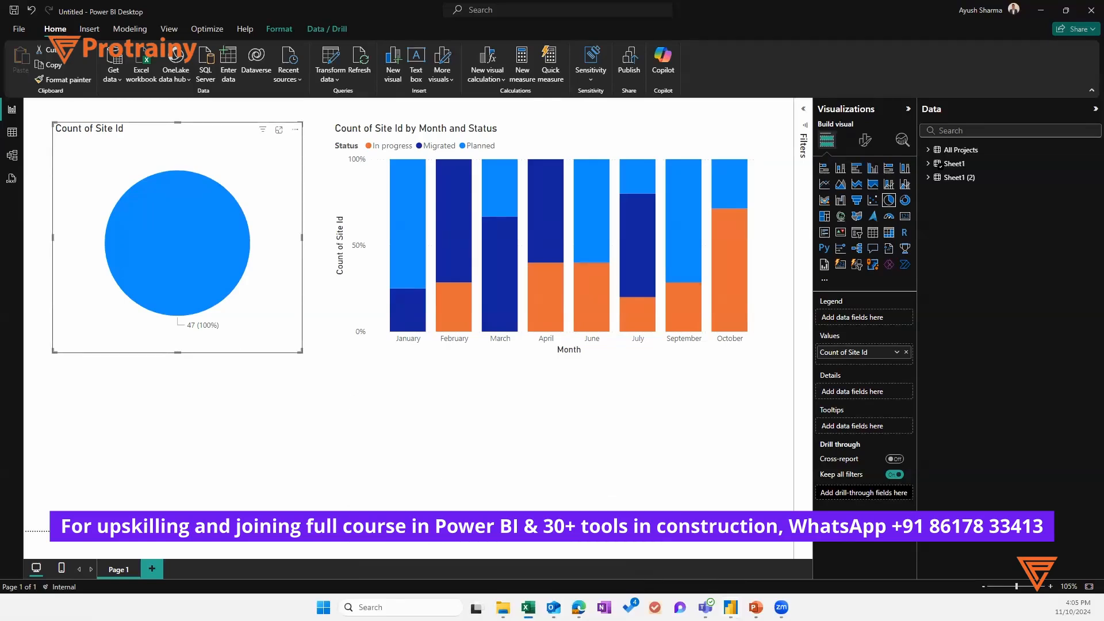
- Switch to Test Data.xlsx in Excel and enter site ID IT1245, Wave 4 and status In progress in row 49
click(602, 127)
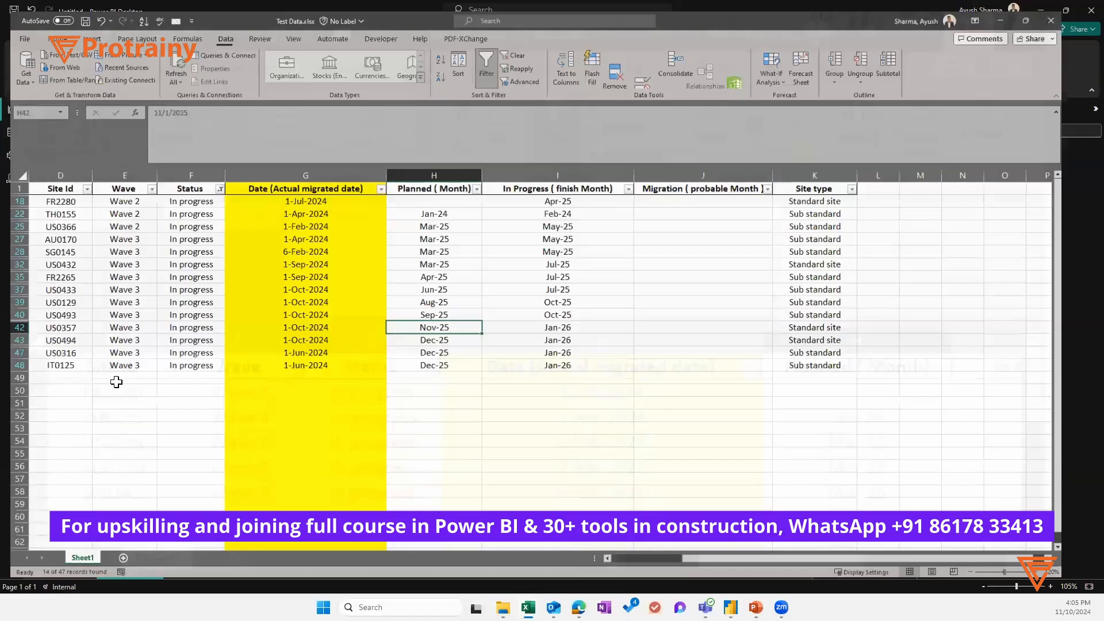
click(123, 380)
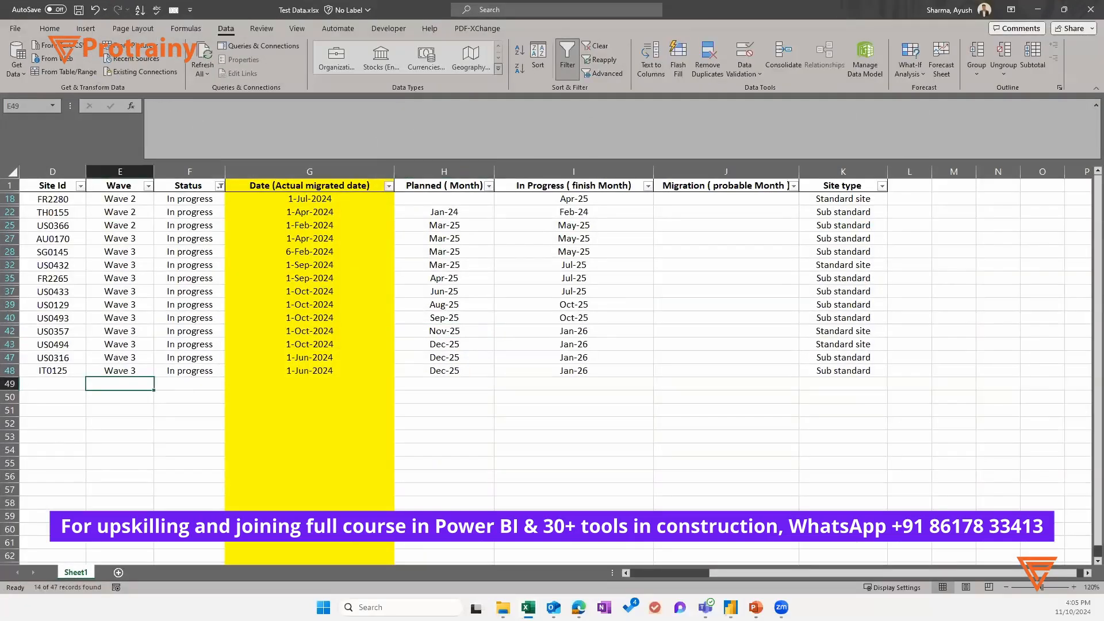
click(58, 382)
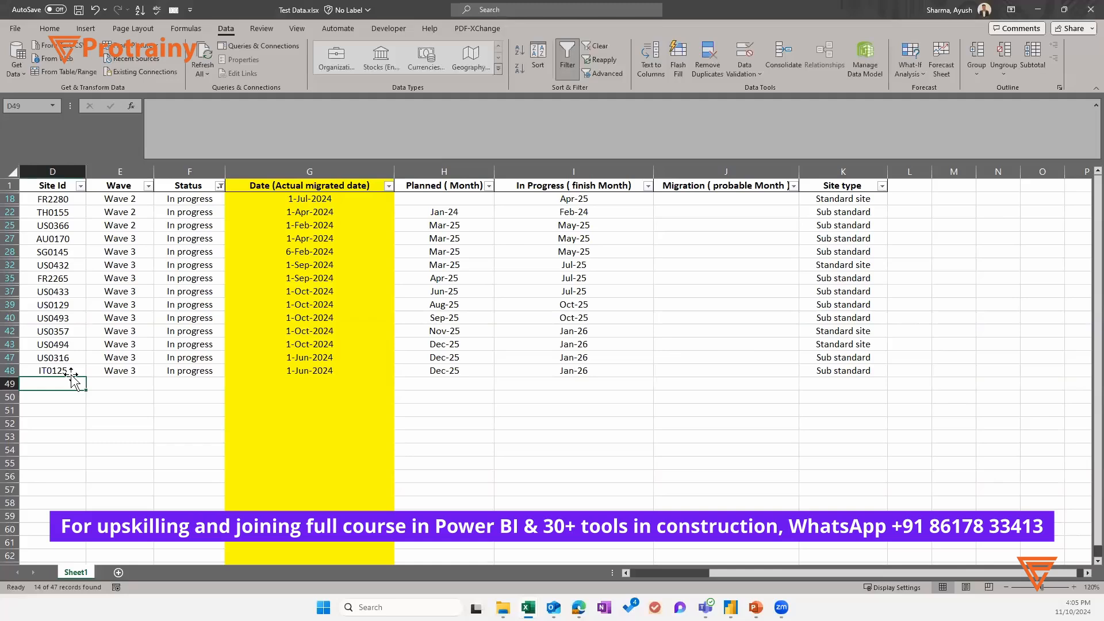
text(IT1245)
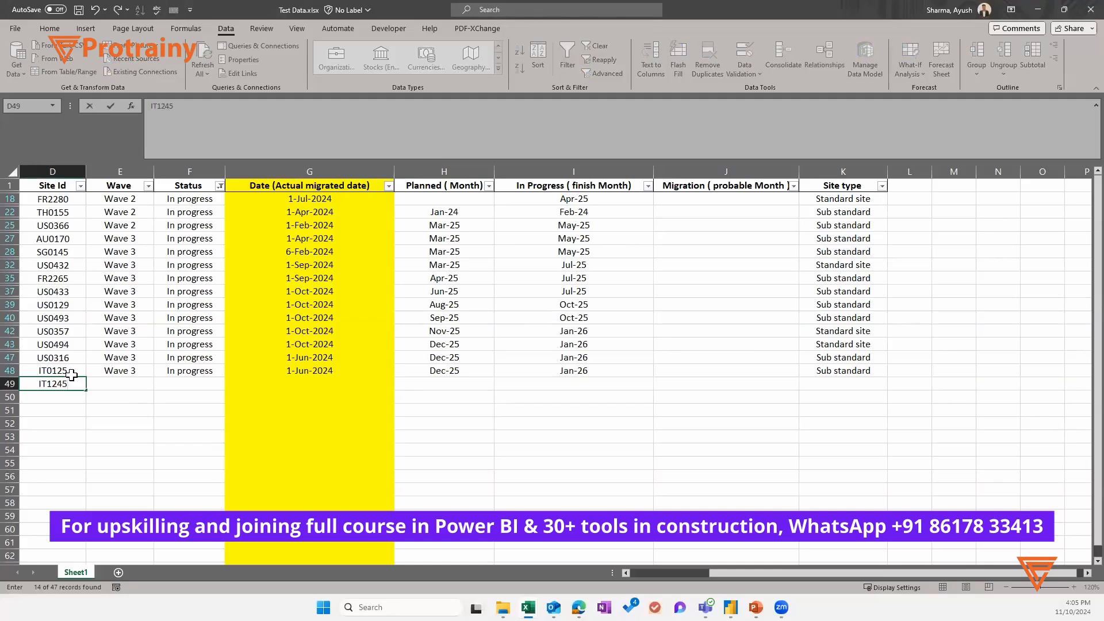
key(Tab)
text(Wave 4)
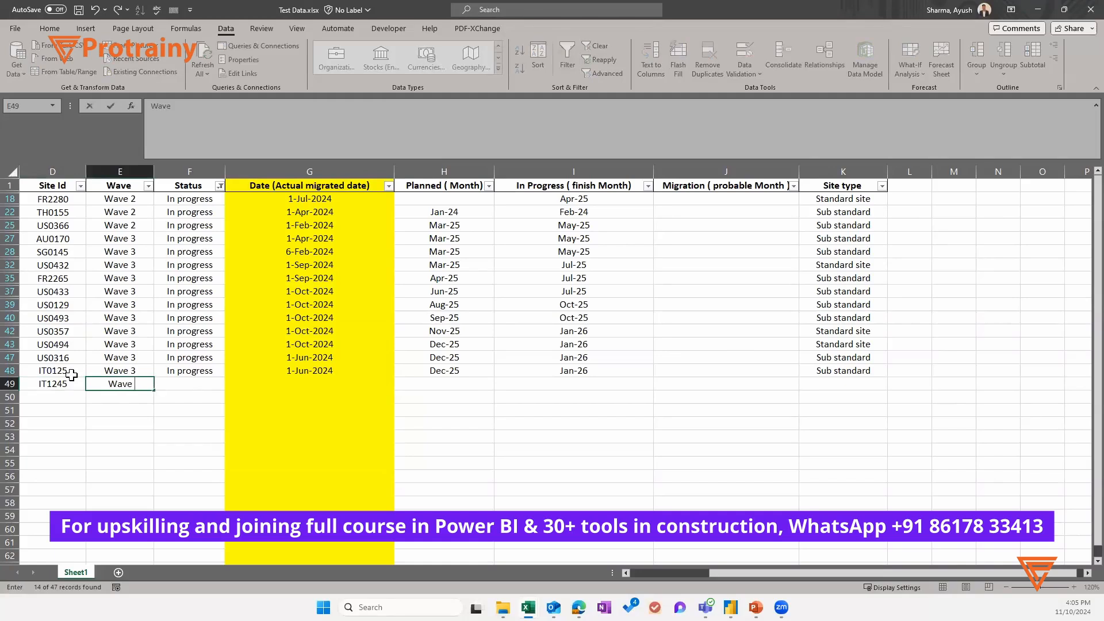
key(Tab)
text(In progress)
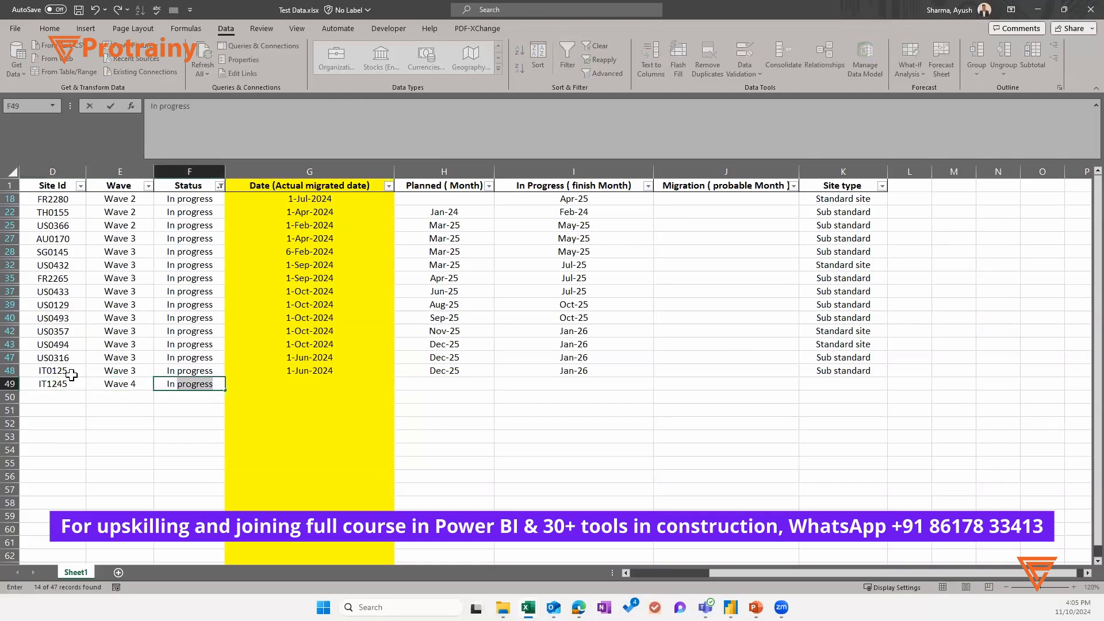
key(Tab)
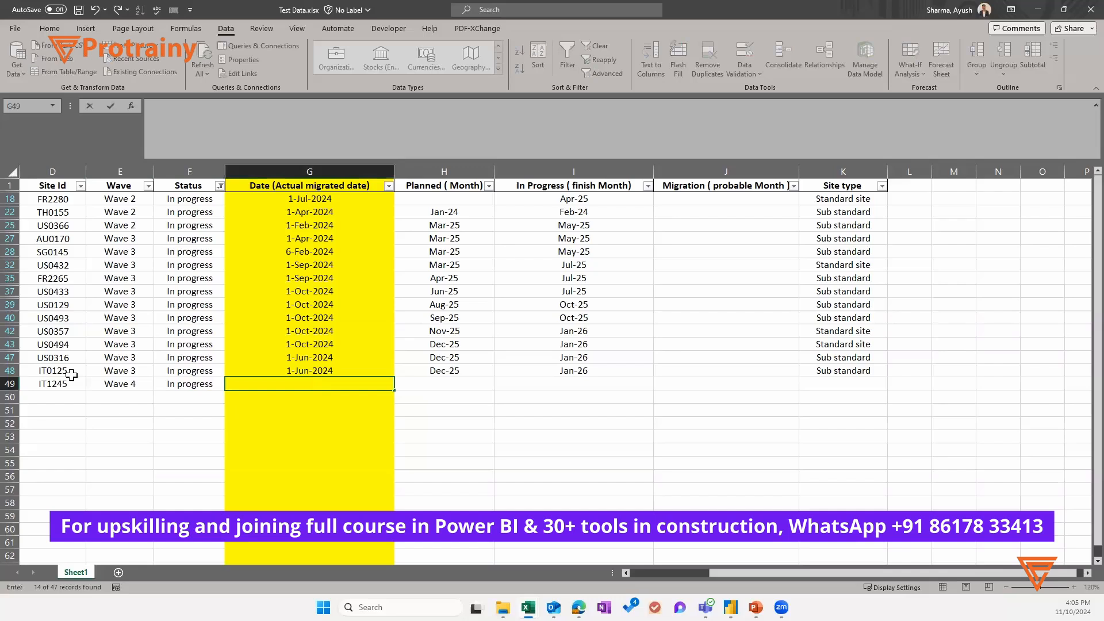
- Copy the actual migrated date 1-Jun-2024, planned month Dec-25 and in-progress finish month Jan-26 from row 48 into row 49
key(Up)
key(ctrl+c)
key(Down)
key(ctrl+v)
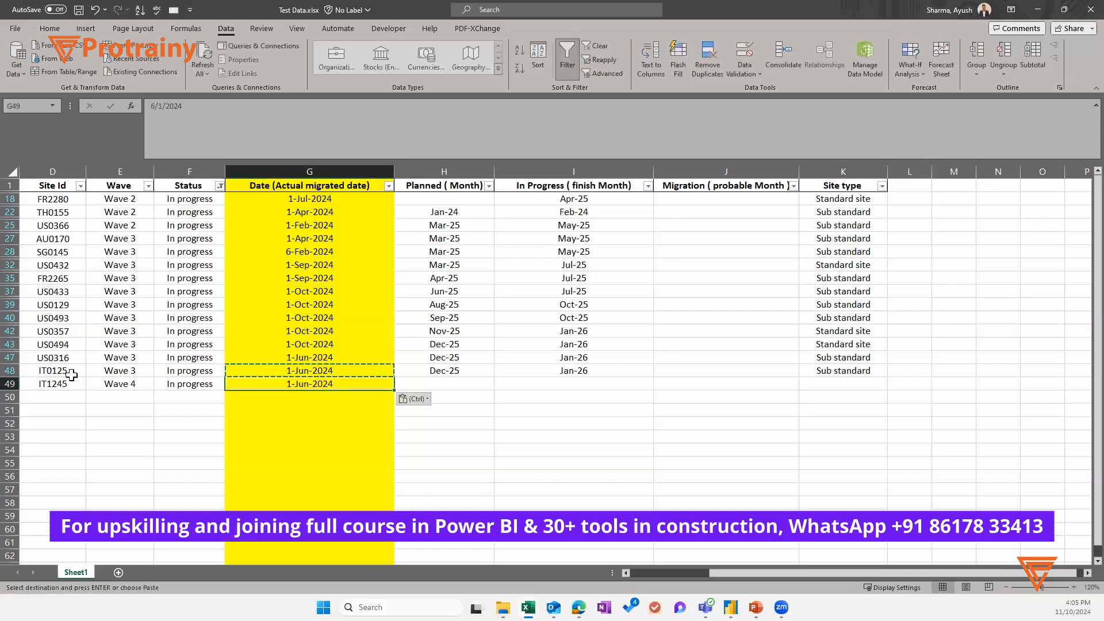
key(Up)
key(Right)
key(ctrl+c)
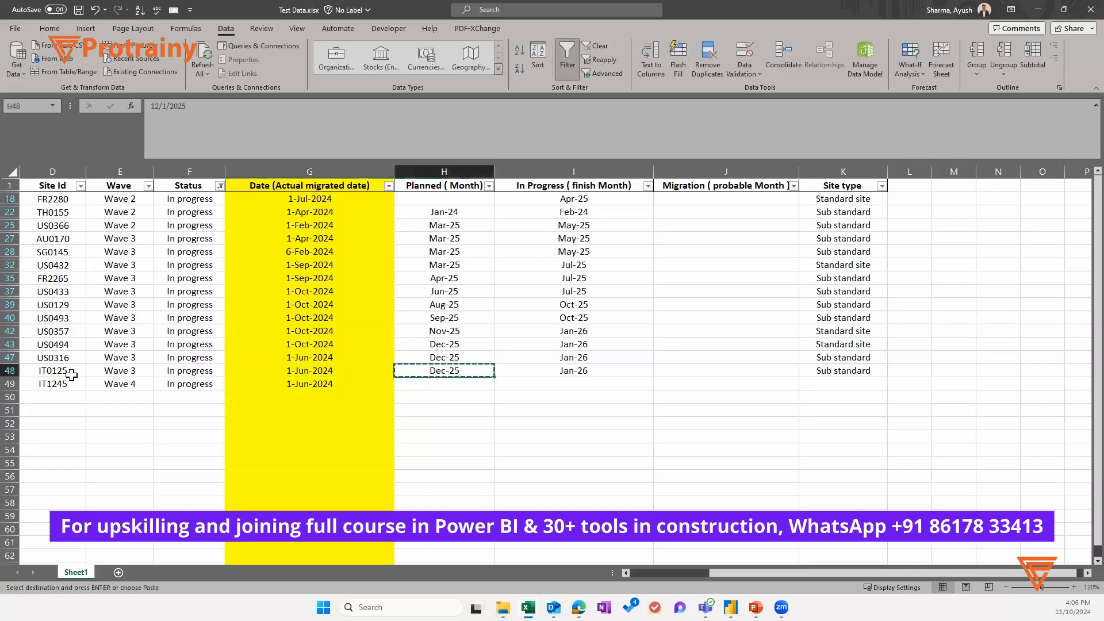
key(Down)
key(ctrl+v)
key(Right)
key(Up)
key(Escape)
key(ctrl+c)
key(Down)
key(ctrl+v)
- Copy the site type Sub standard from row 48 into row 49
key(Right)
key(Right)
key(Up)
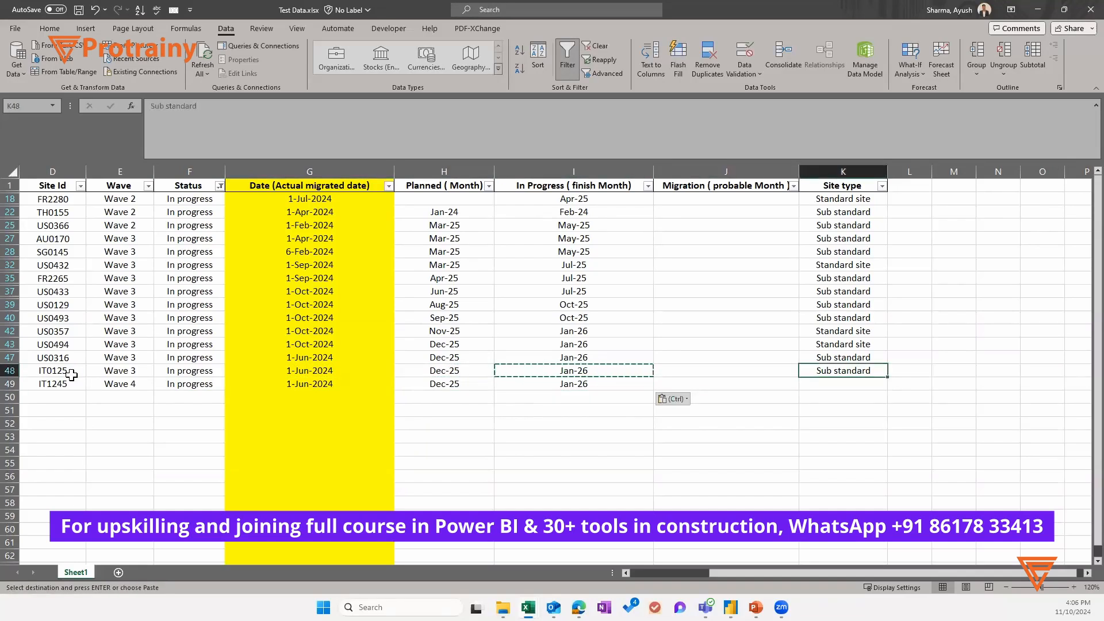
key(ctrl+c)
key(Down)
key(ctrl+v)
key(Escape)
click(382, 360)
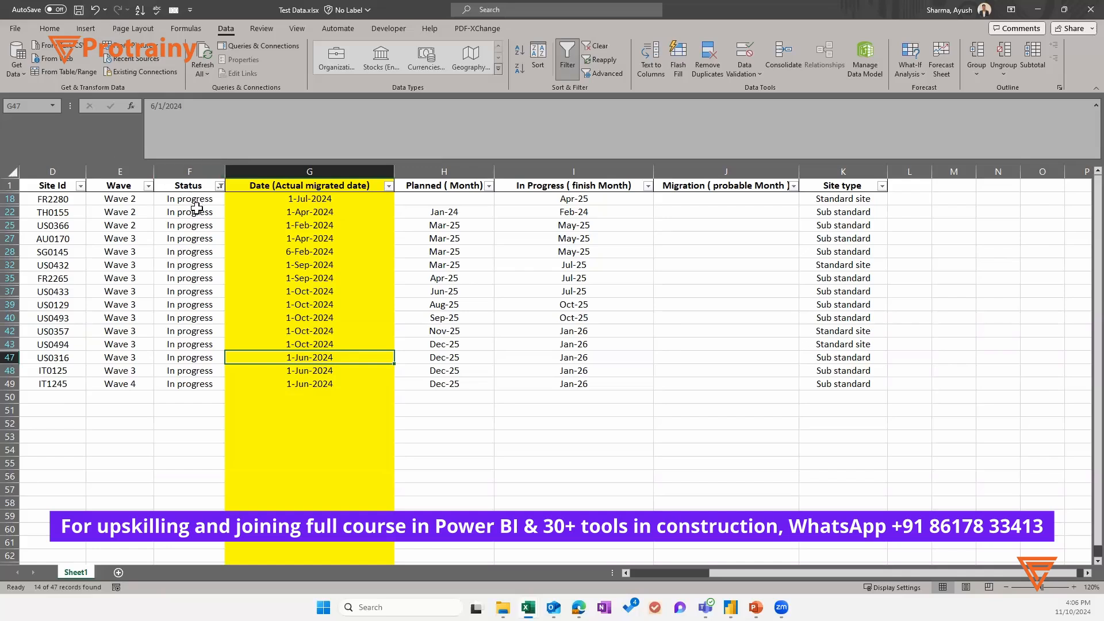
- Save the Test Data.xlsx workbook and refresh all tables of the untitled report in Power BI Desktop
click(79, 10)
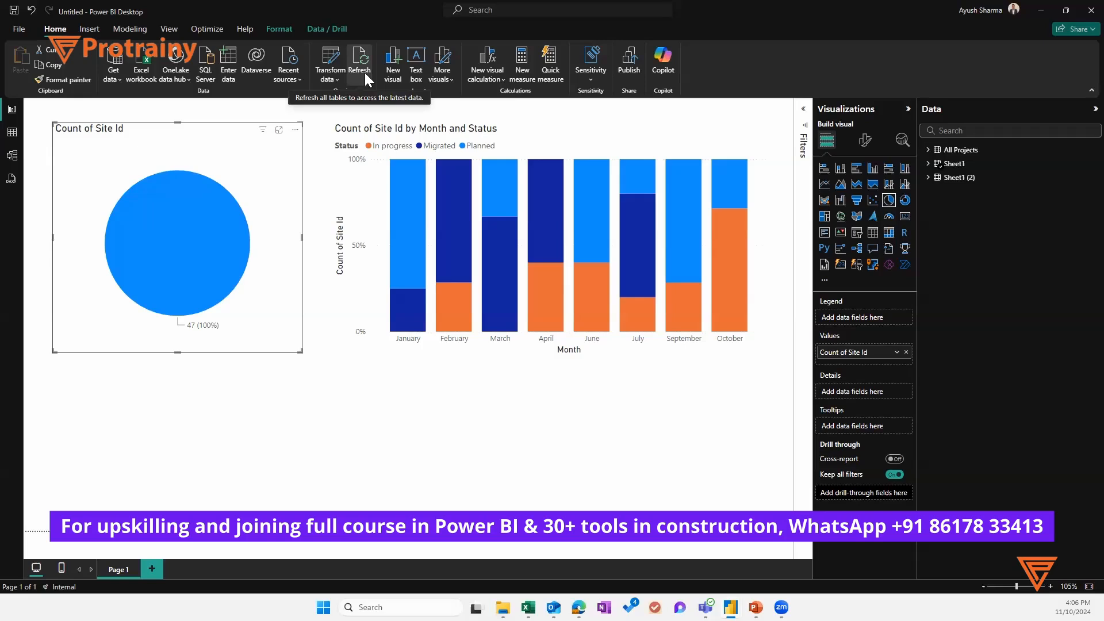
click(368, 74)
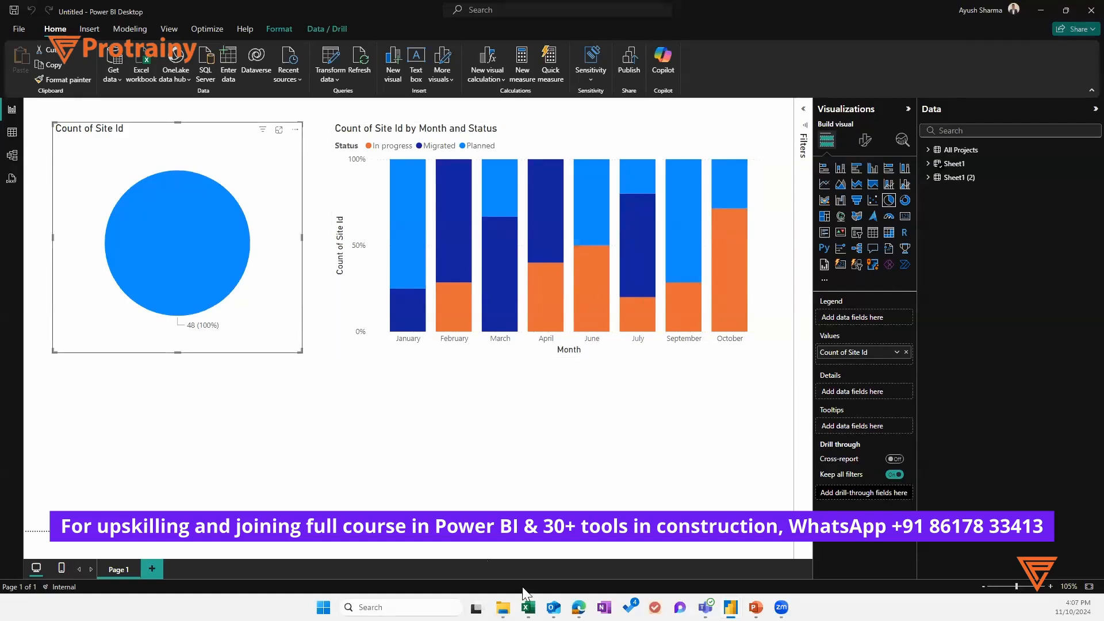
- Switch to Test Data.xlsx in Excel and enter site ID PL1242 with Wave 4 in row 50
key(alt+Tab)
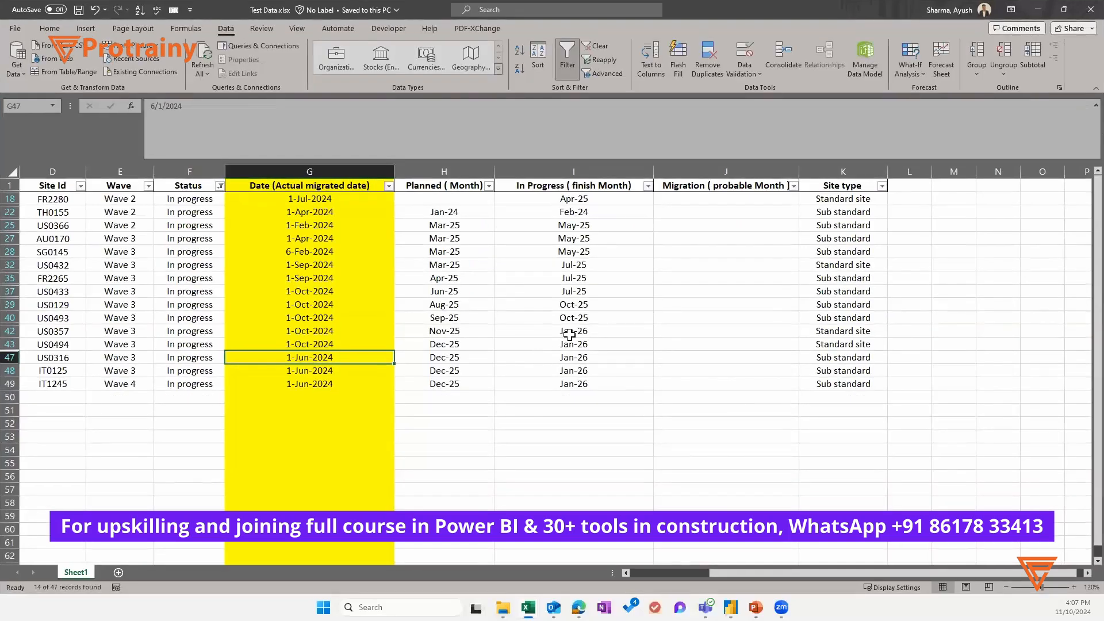
drag(1000, 11, 859, 96)
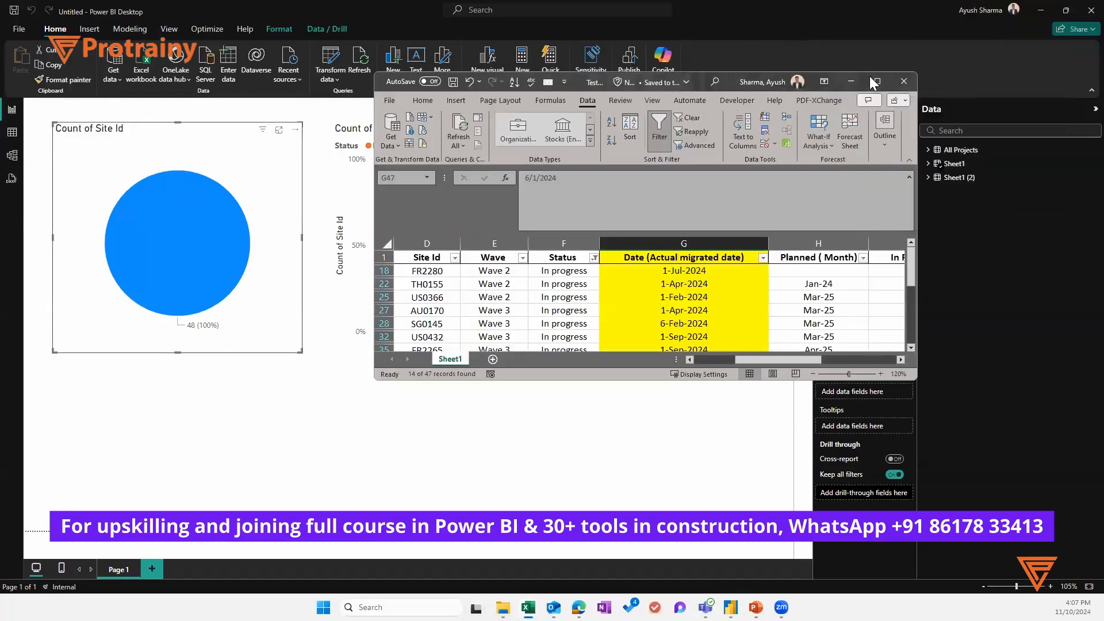
click(873, 80)
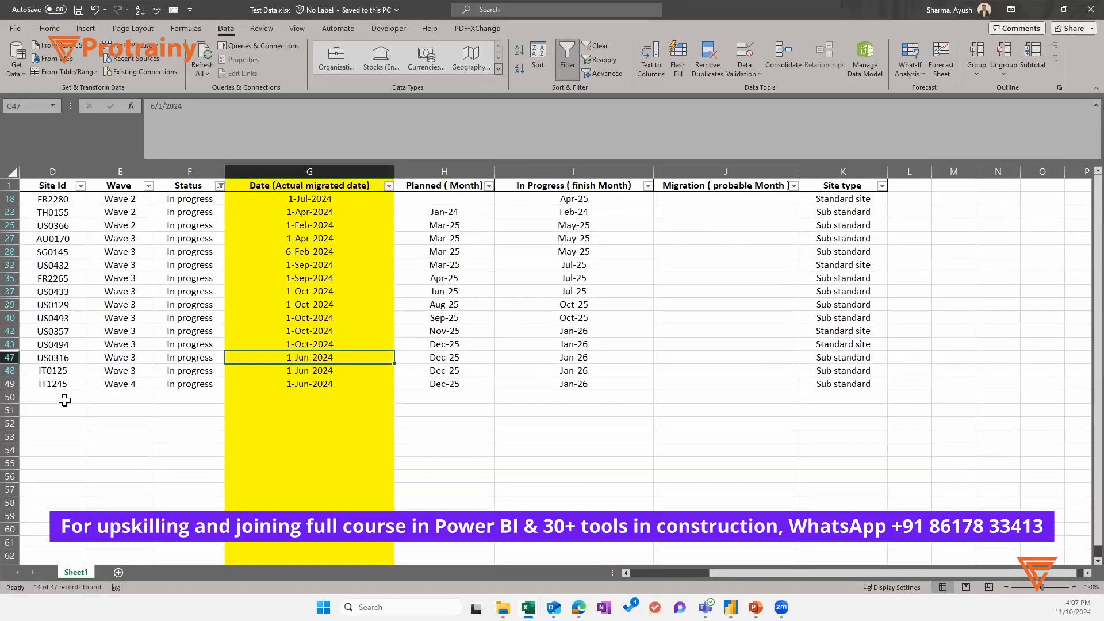
click(66, 402)
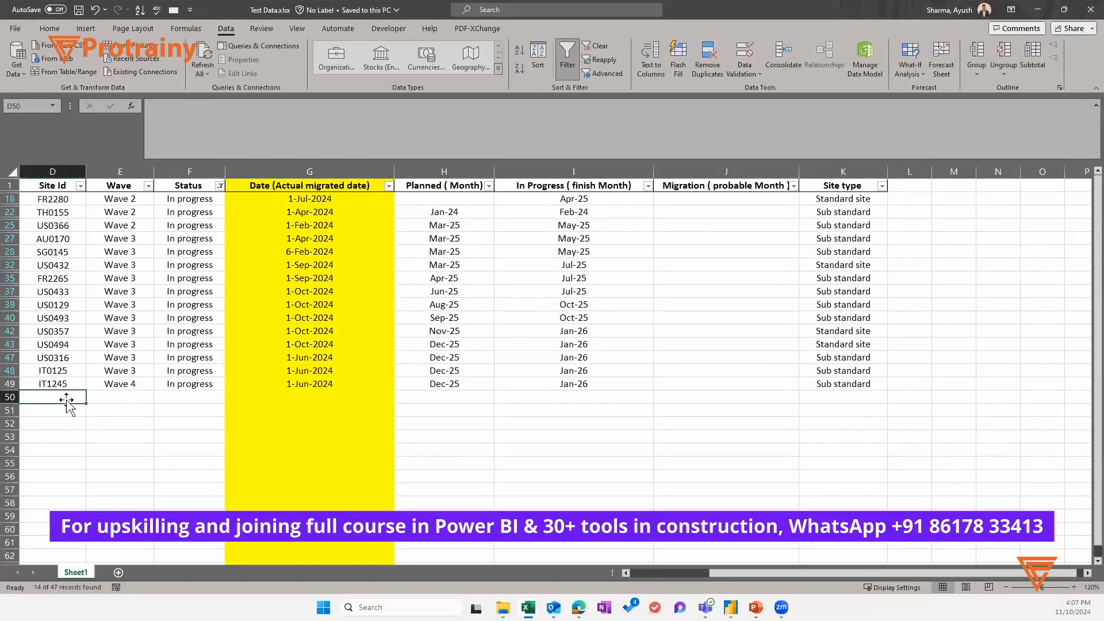
text(PL)
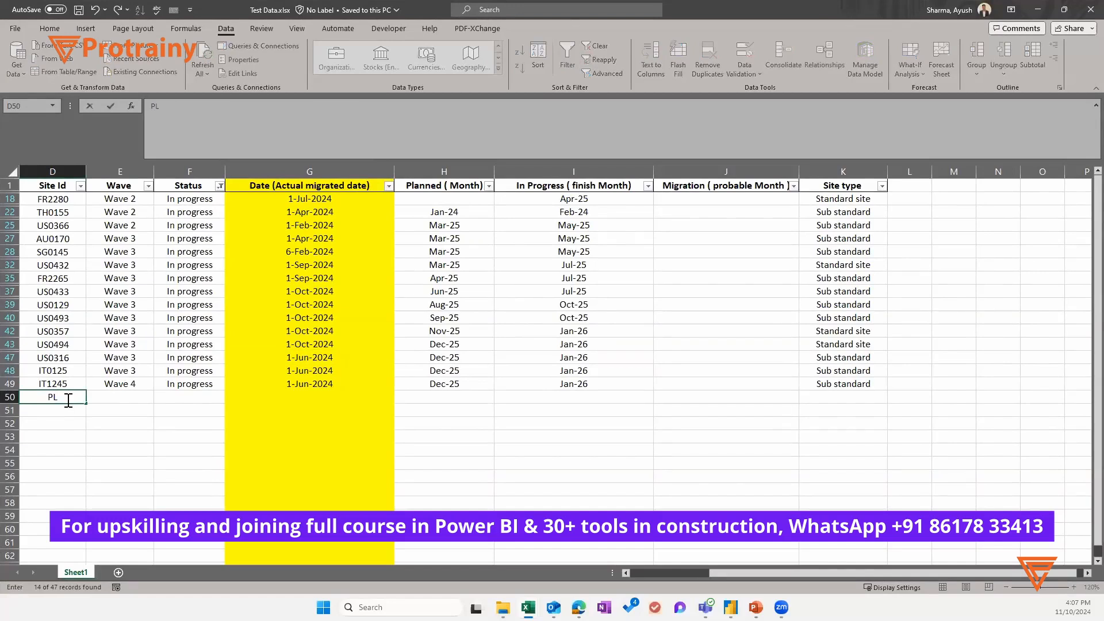
text(1242)
key(Tab)
key(Up)
key(ctrl+c)
key(Down)
key(ctrl+v)
- Copy the status In progress from row 49 into row 50
key(Right)
key(Up)
key(ctrl+v)
key(ctrl+z)
key(Up)
key(Down)
key(ctrl+c)
key(Down)
key(ctrl+v)
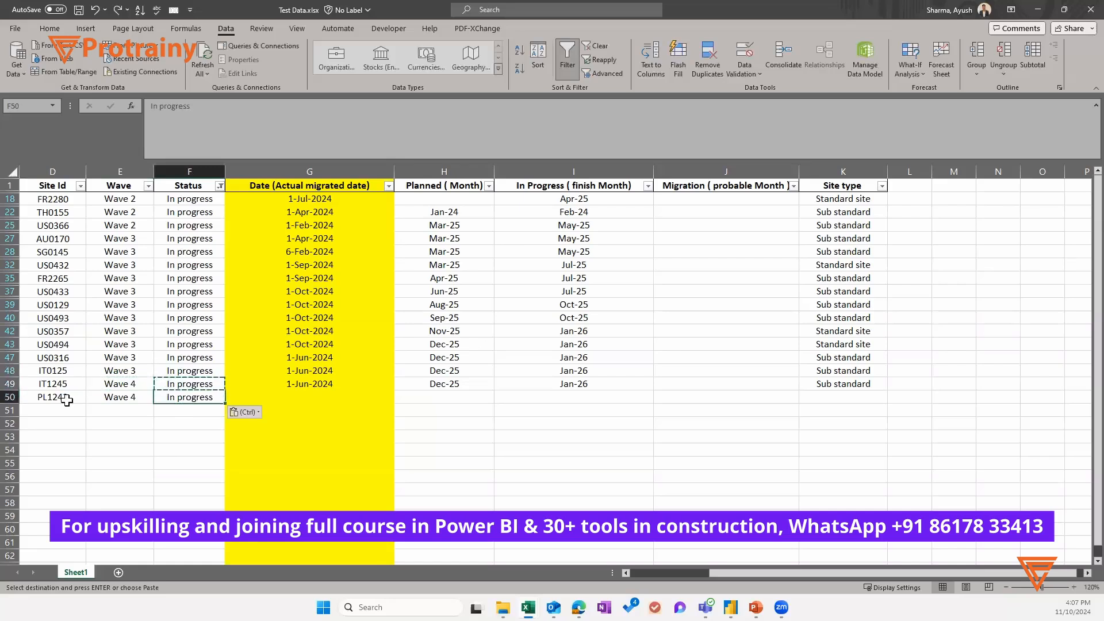
key(Right)
key(Escape)
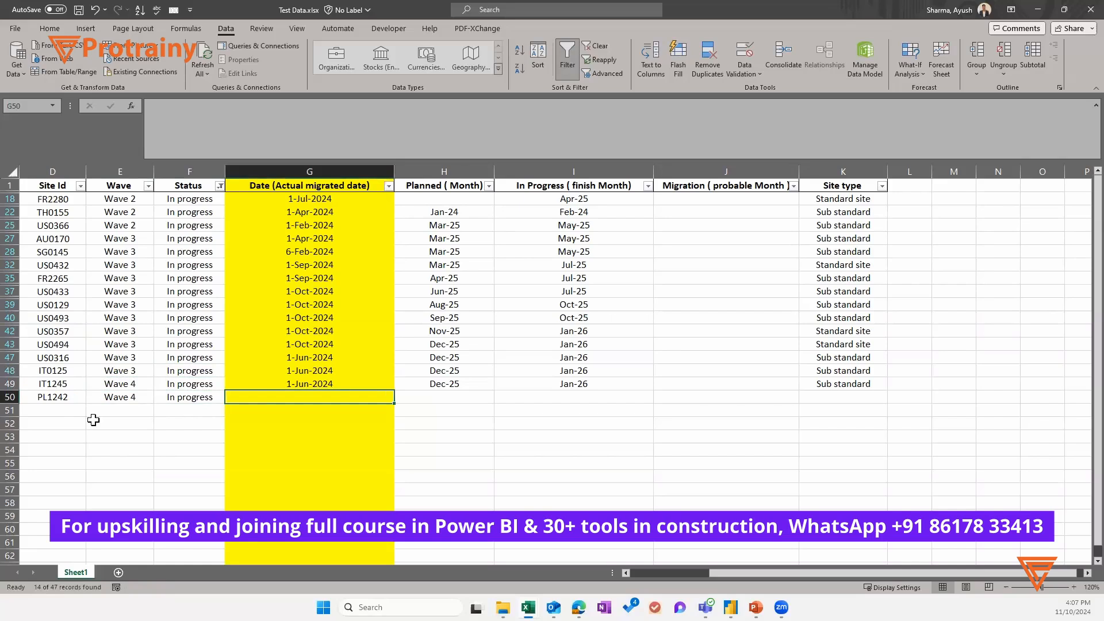
- Save the workbook with the new PL1242 row and refresh the report's data in Power BI Desktop
click(80, 11)
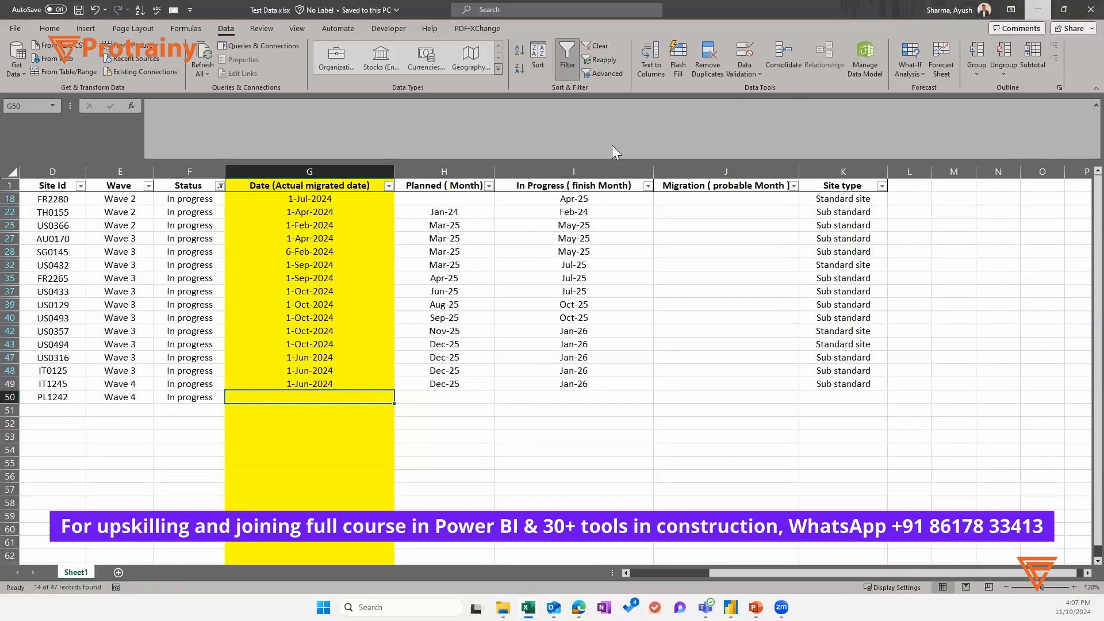
click(1037, 10)
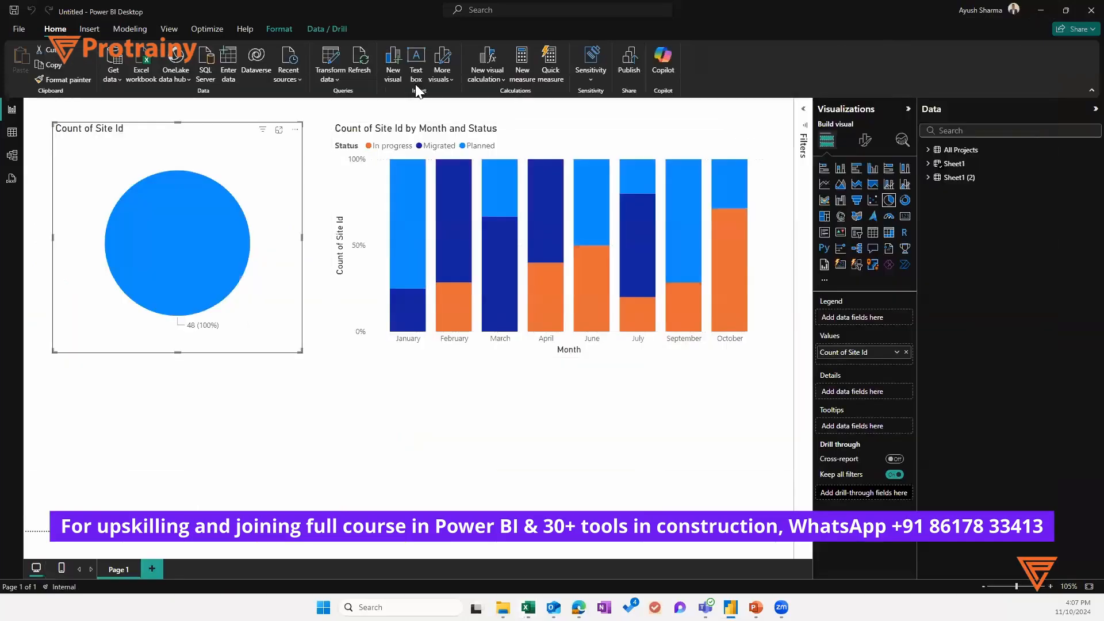
click(361, 65)
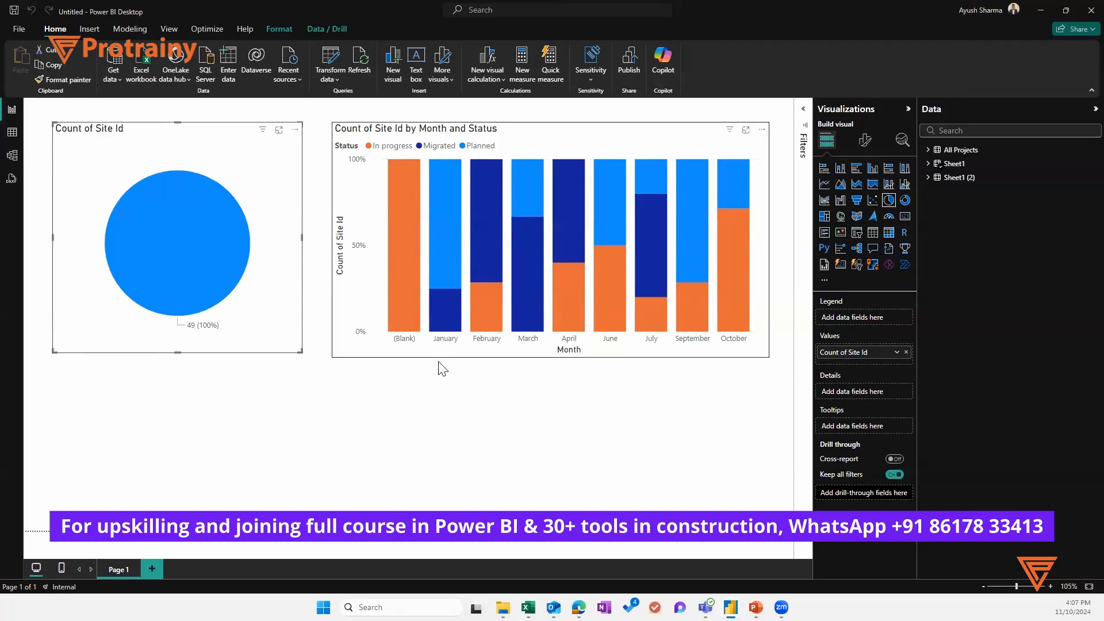
- Switch back to Test Data.xlsx in Excel and copy the actual migrated date 1-Jun-2024 from row 49 into row 50
mouse_move(553, 607)
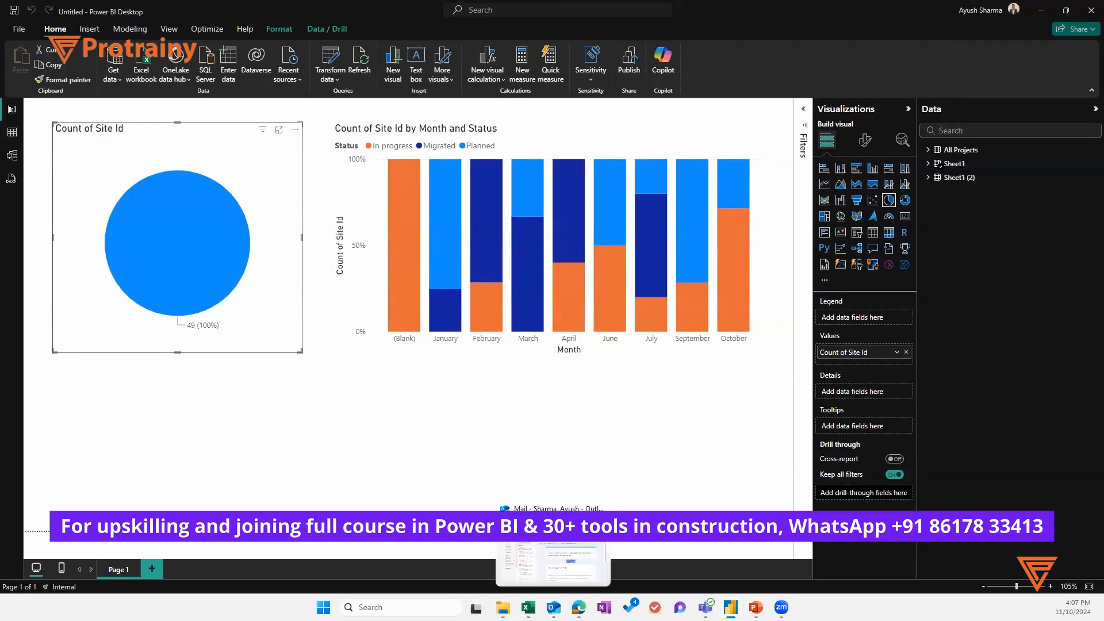
click(613, 578)
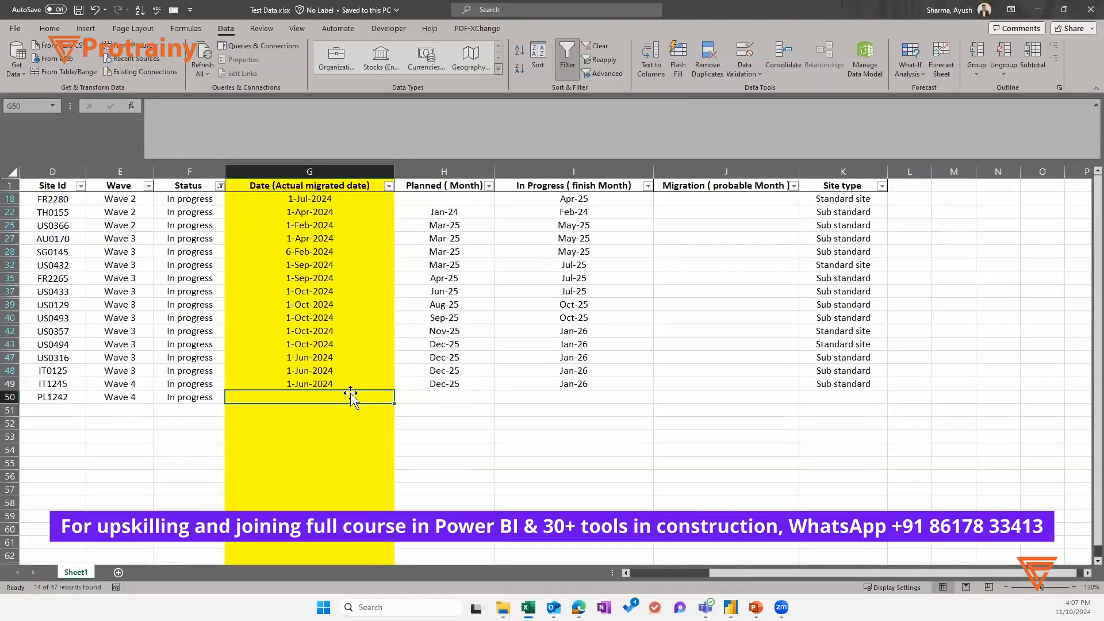
key(Up)
key(ctrl+c)
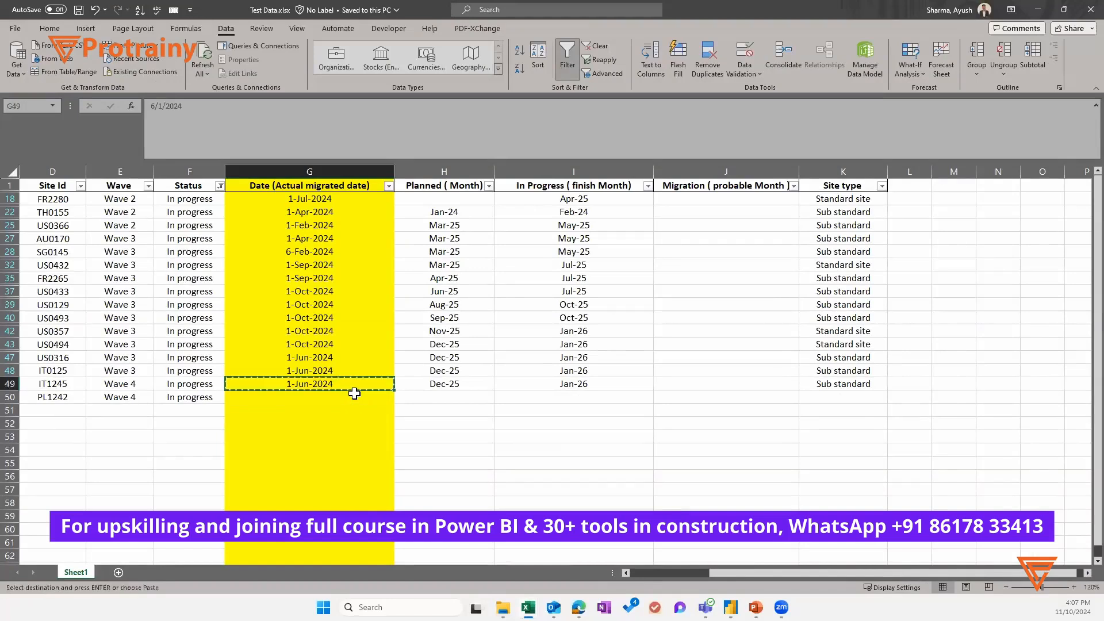
key(Down)
key(ctrl+v)
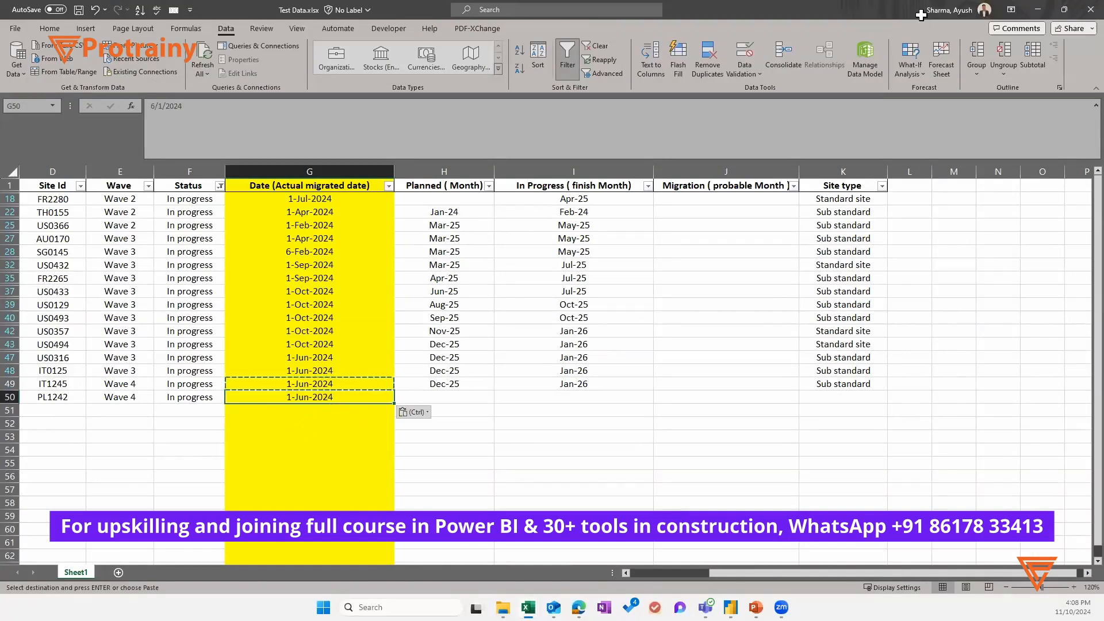
- Save Test Data.xlsx with the added date and refresh all tables in Power BI Desktop, with the Month and Status column chart selected
click(1038, 10)
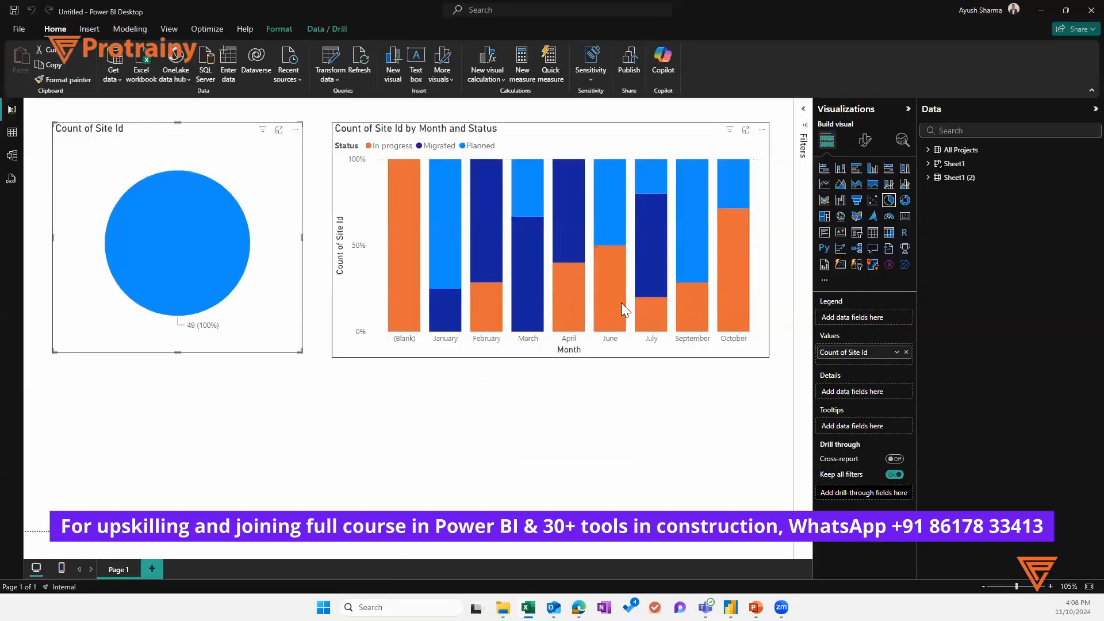
mouse_move(621, 303)
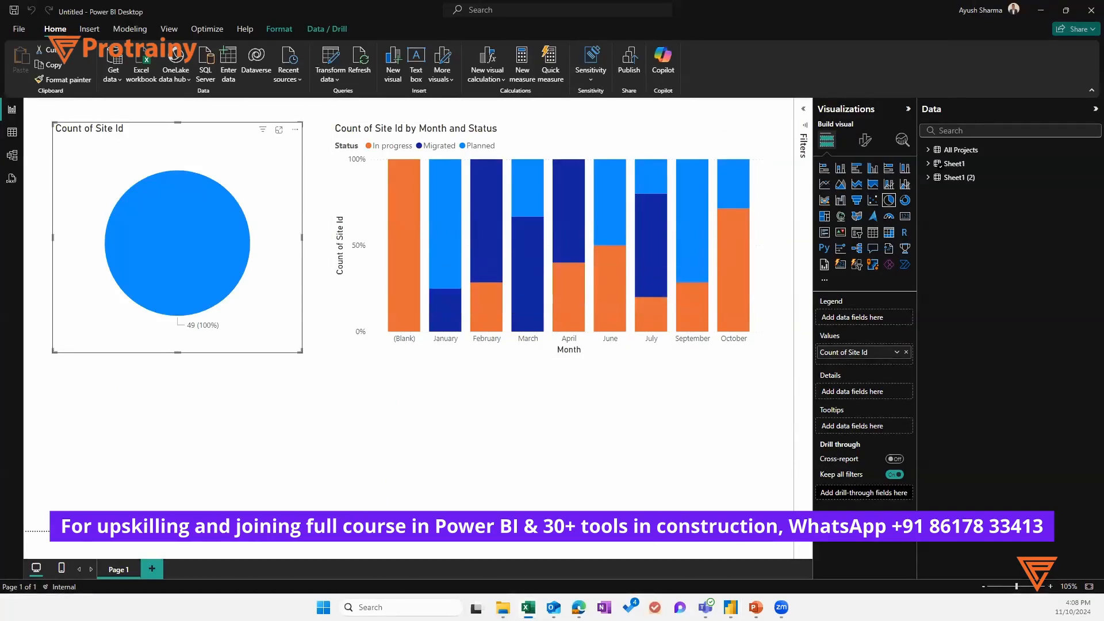
click(594, 247)
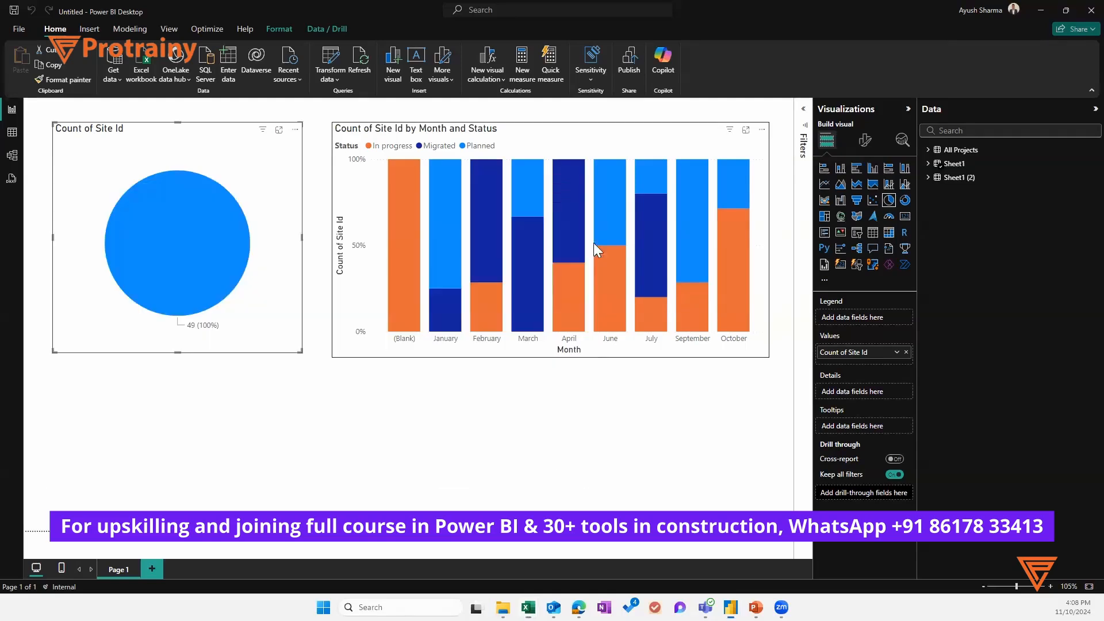
mouse_move(528, 607)
click(627, 566)
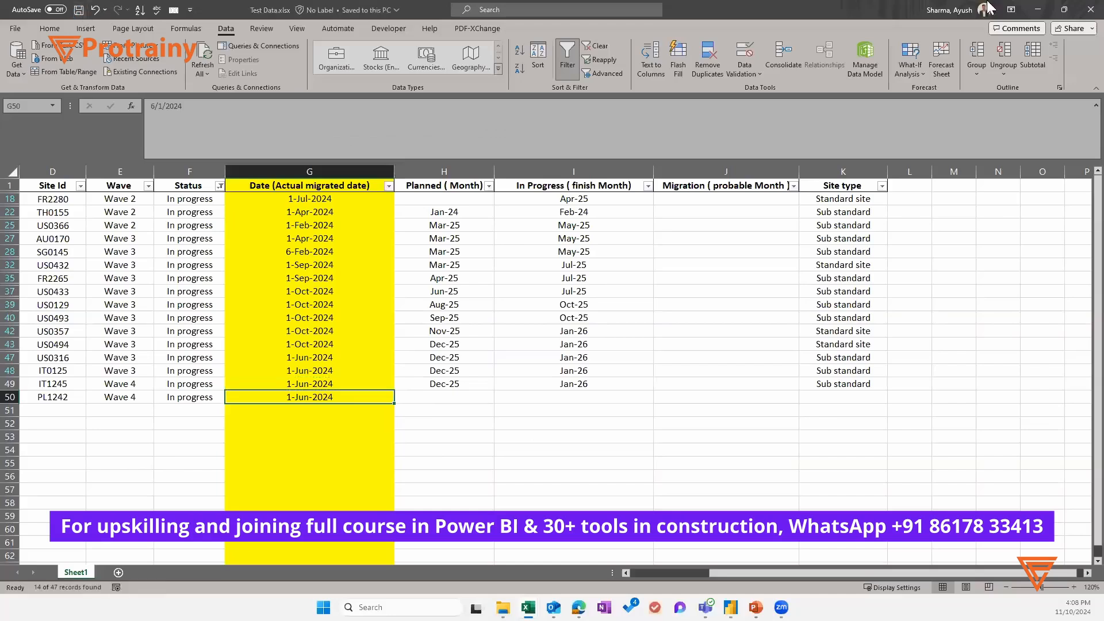
click(1038, 9)
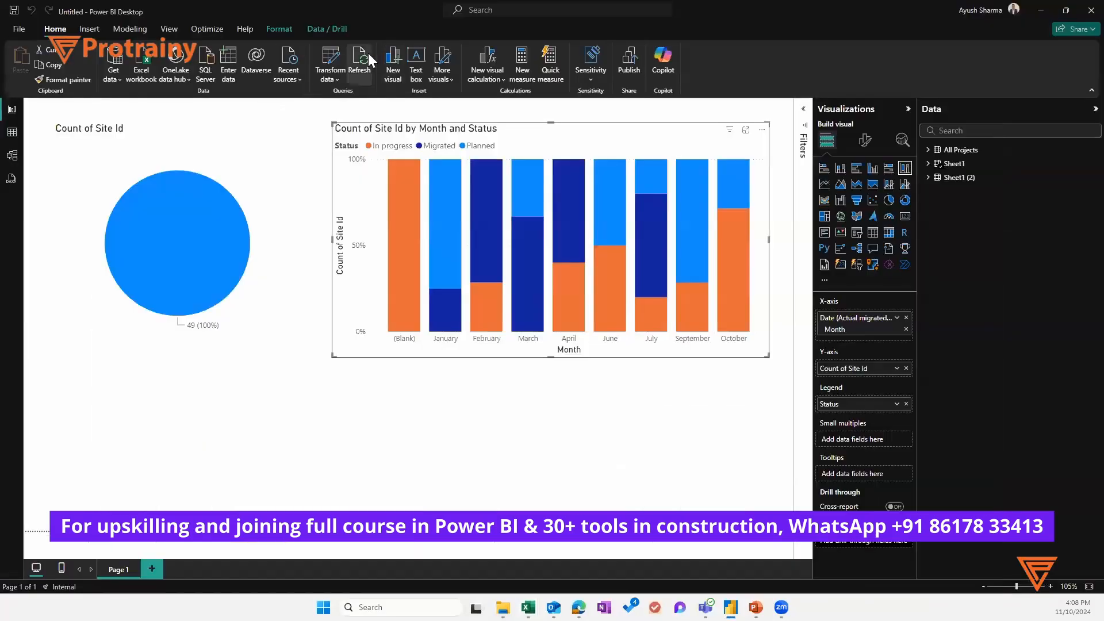
click(367, 54)
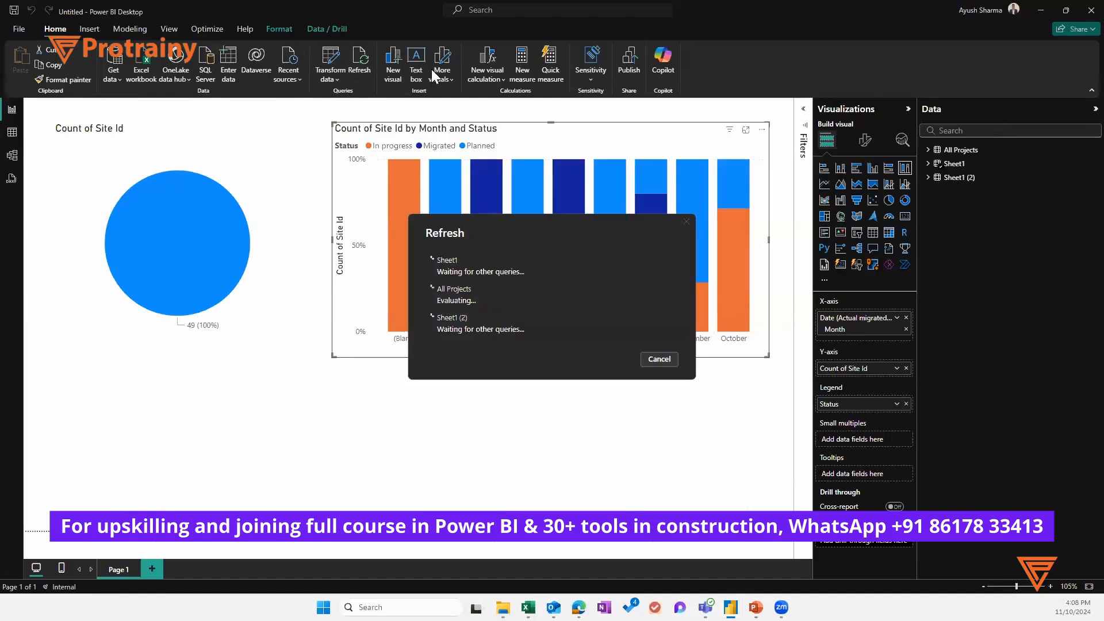